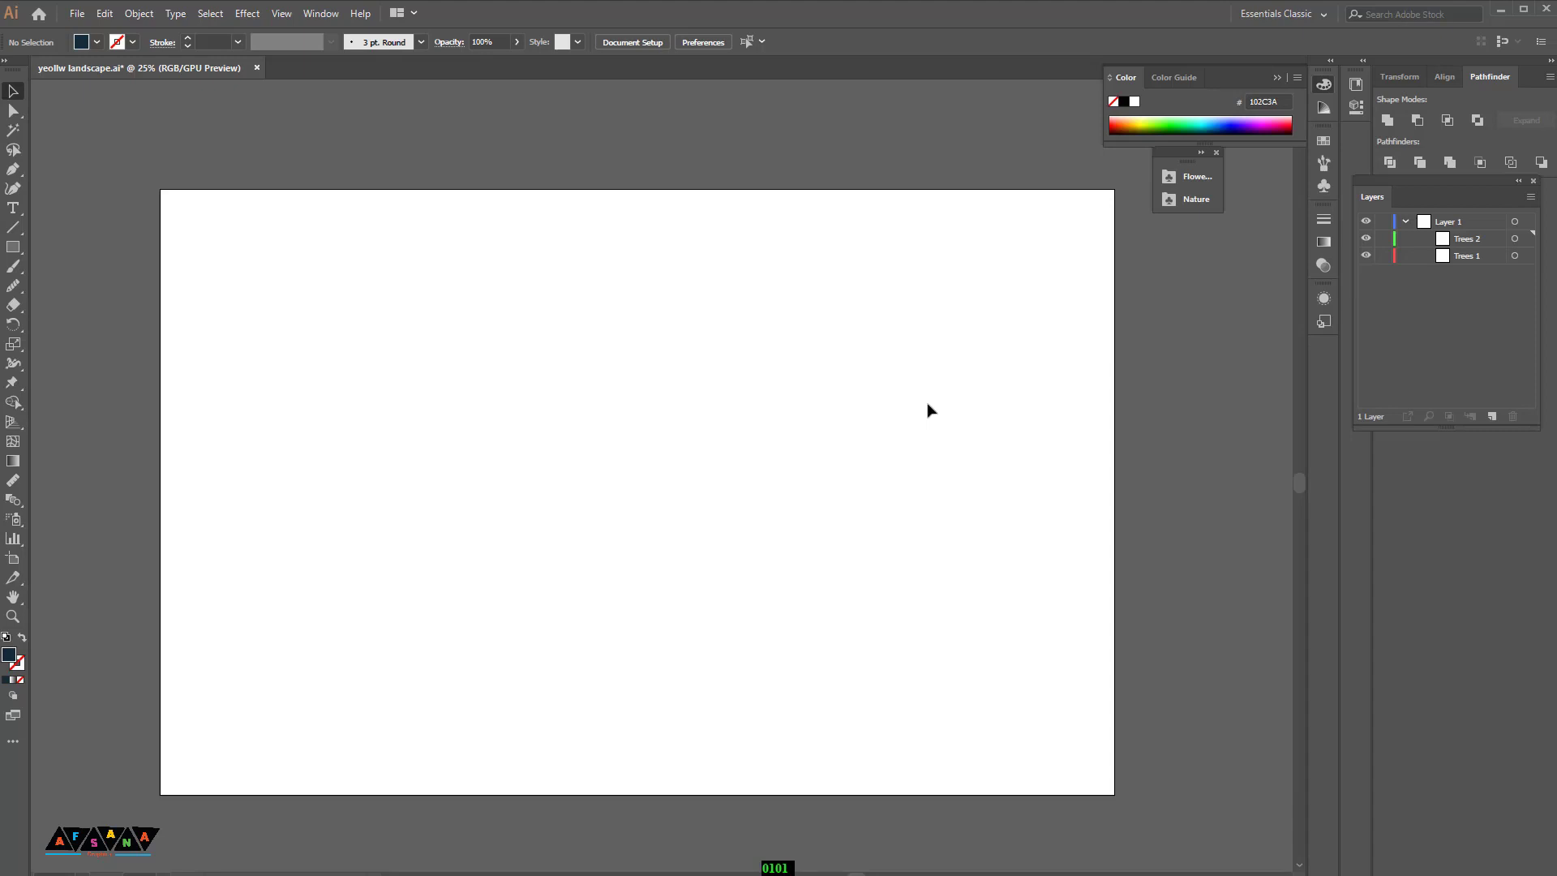
Step: Set the fill to none and draw a closed swan outline with head, neck and body using the Pen tool
scroll(931, 411, down, 1)
scroll(943, 410, down, 3)
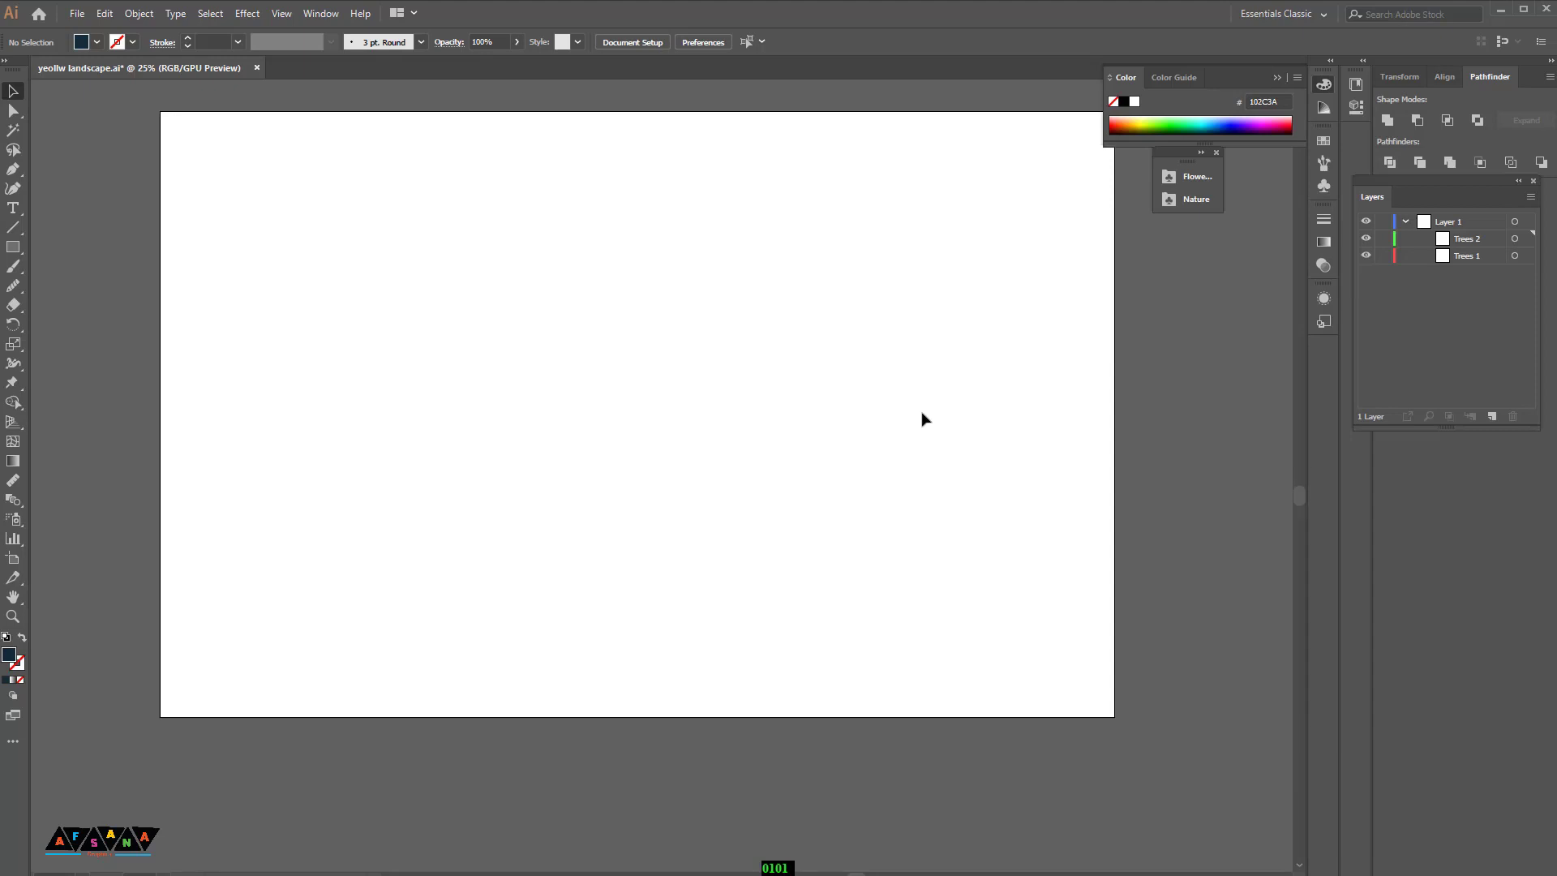
click(9, 680)
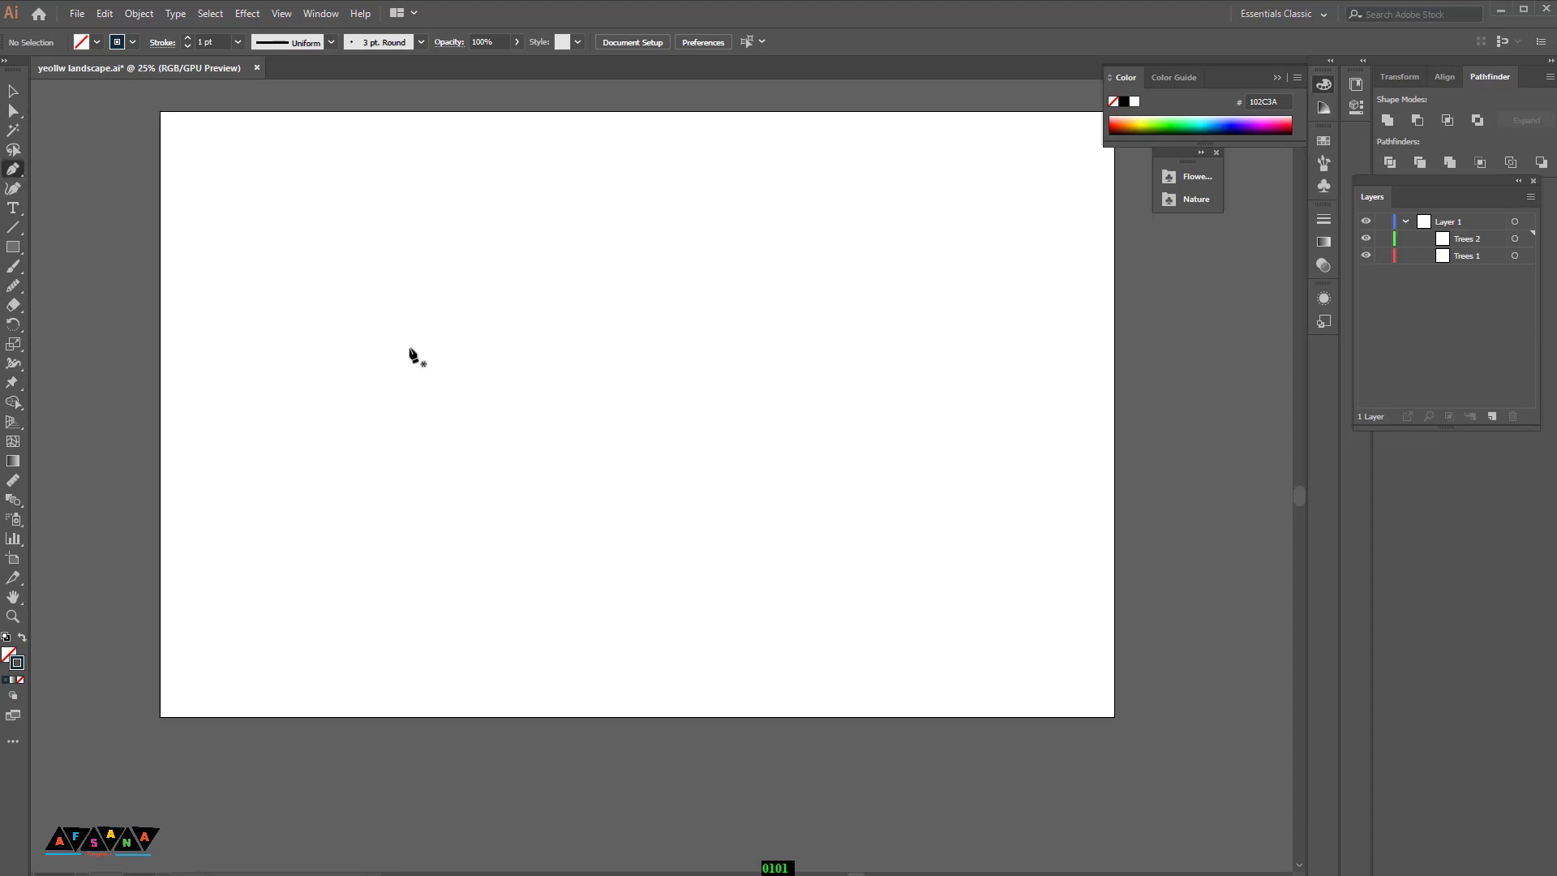
scroll(540, 458, up, 1)
drag(494, 487, 565, 418)
drag(574, 503, 631, 555)
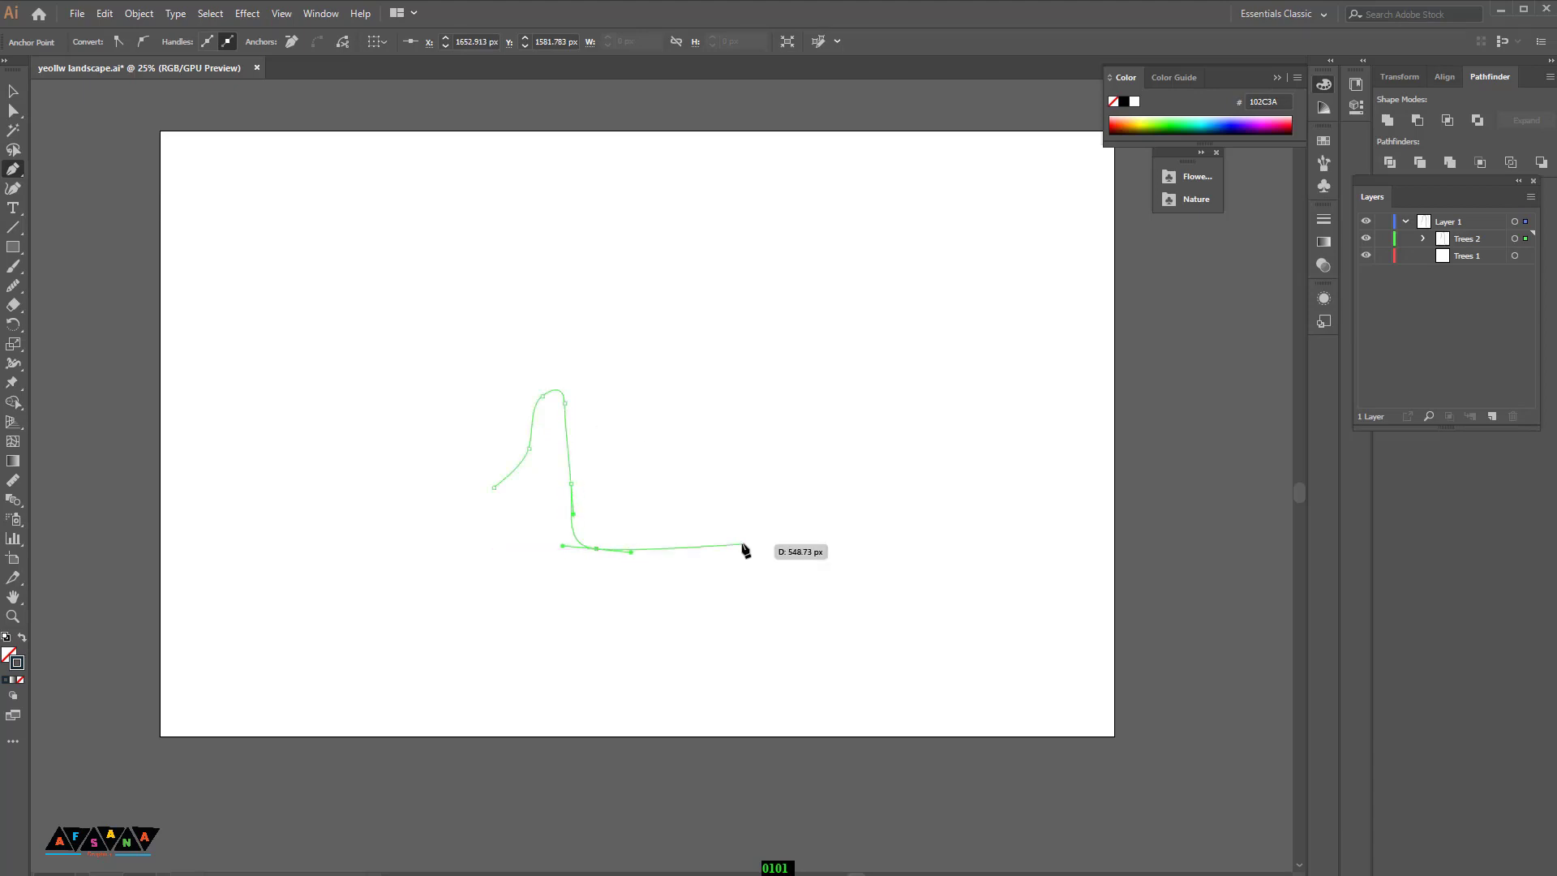
drag(730, 509, 760, 482)
mouse_move(875, 490)
mouse_down()
mouse_move(916, 511)
mouse_move(846, 493)
mouse_up()
click(887, 510)
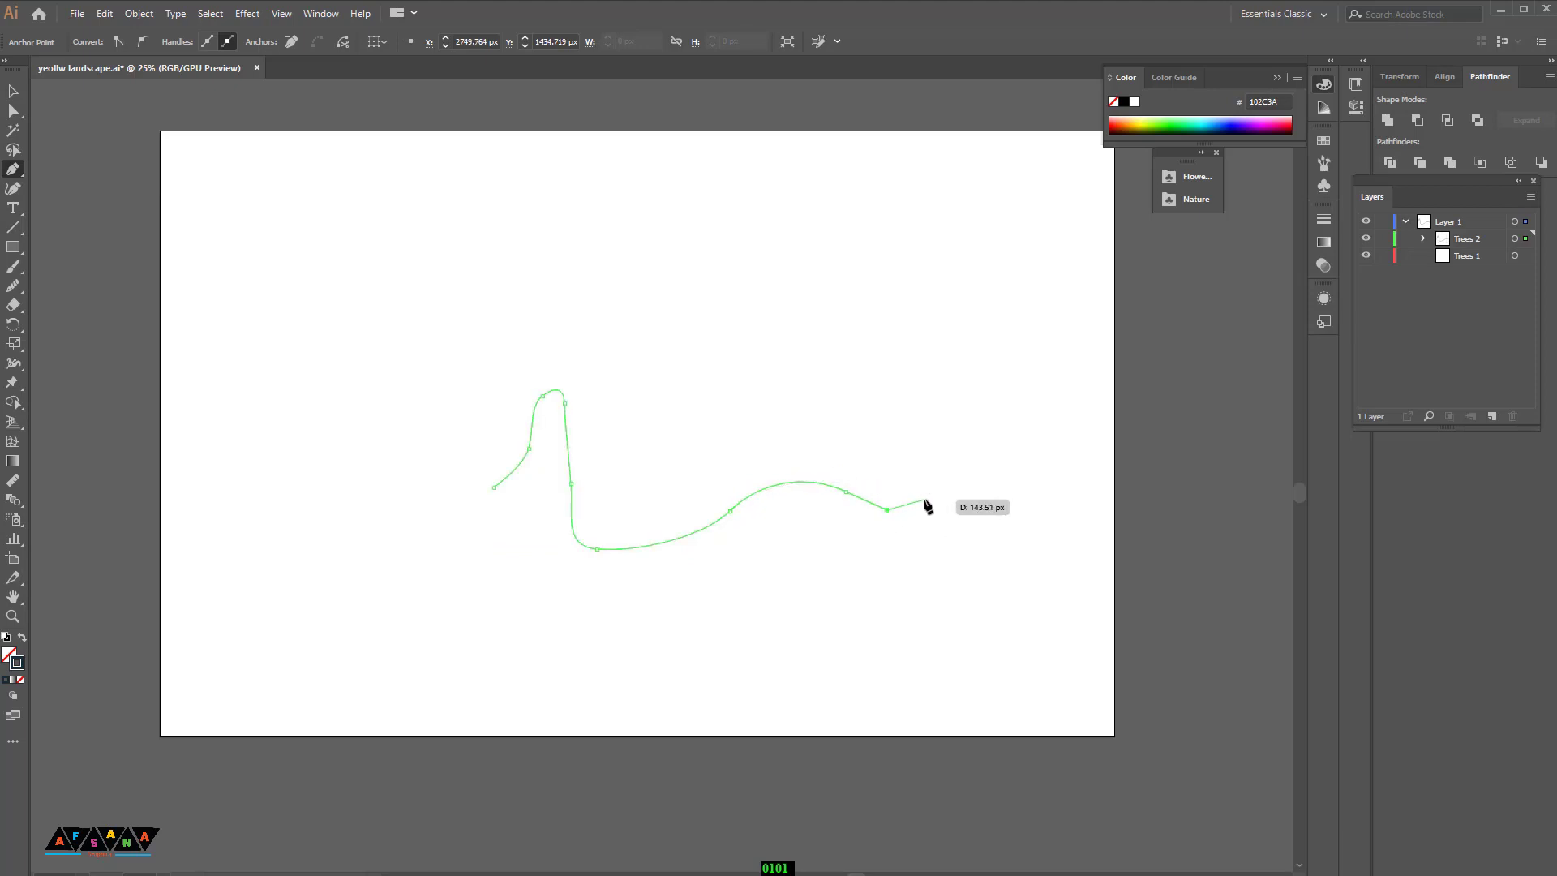
click(948, 486)
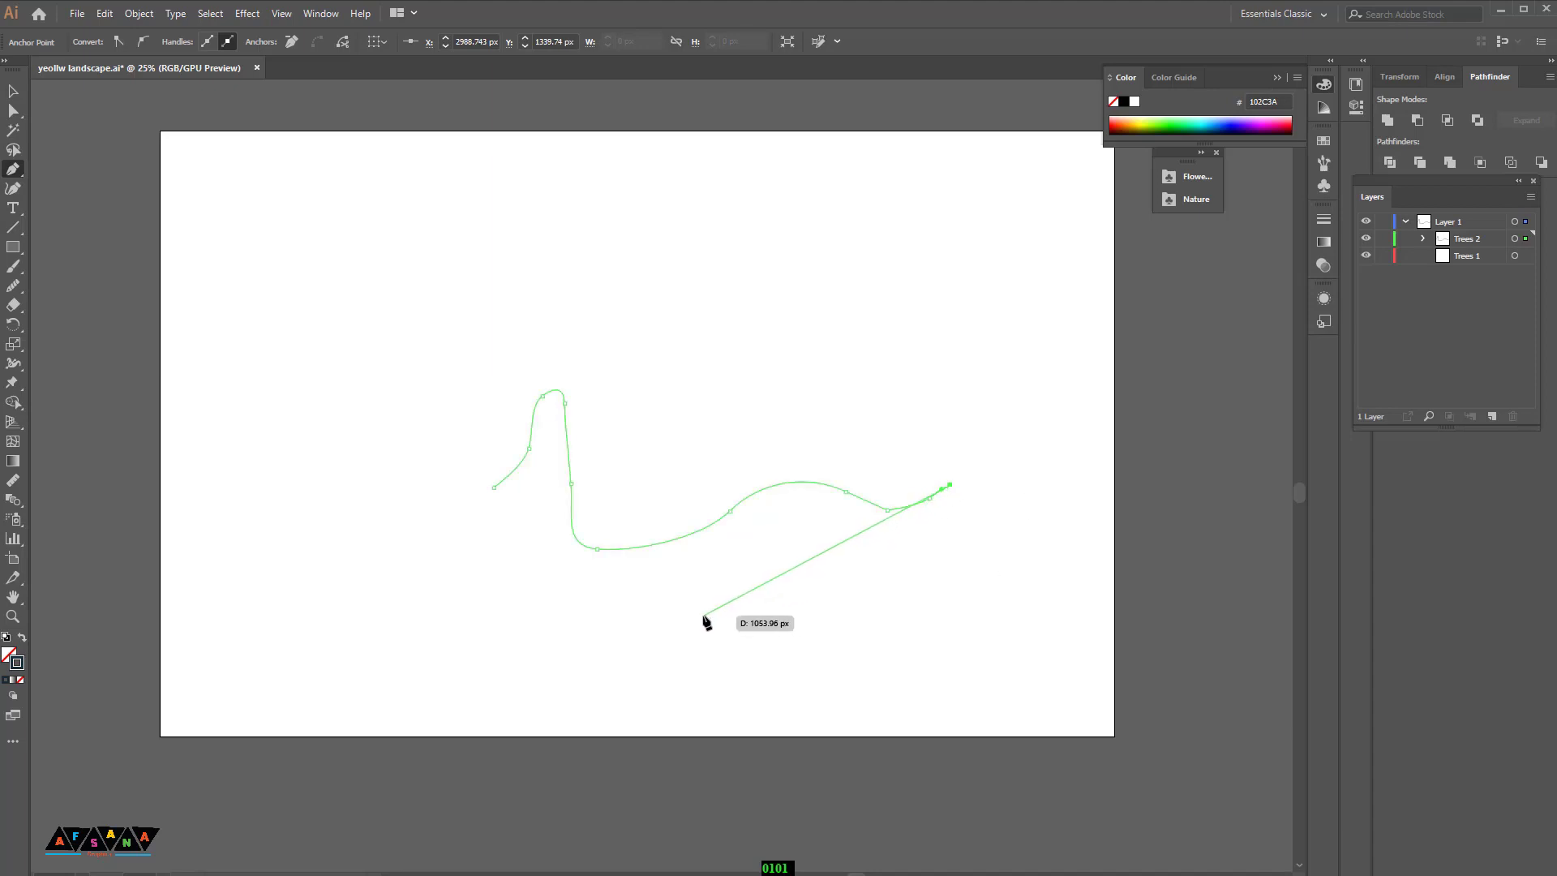
drag(703, 616, 546, 621)
drag(542, 496, 454, 468)
Step: Refine the swan outline's head and neck by moving anchor points and smoothing the curve
scroll(792, 379, down, 2)
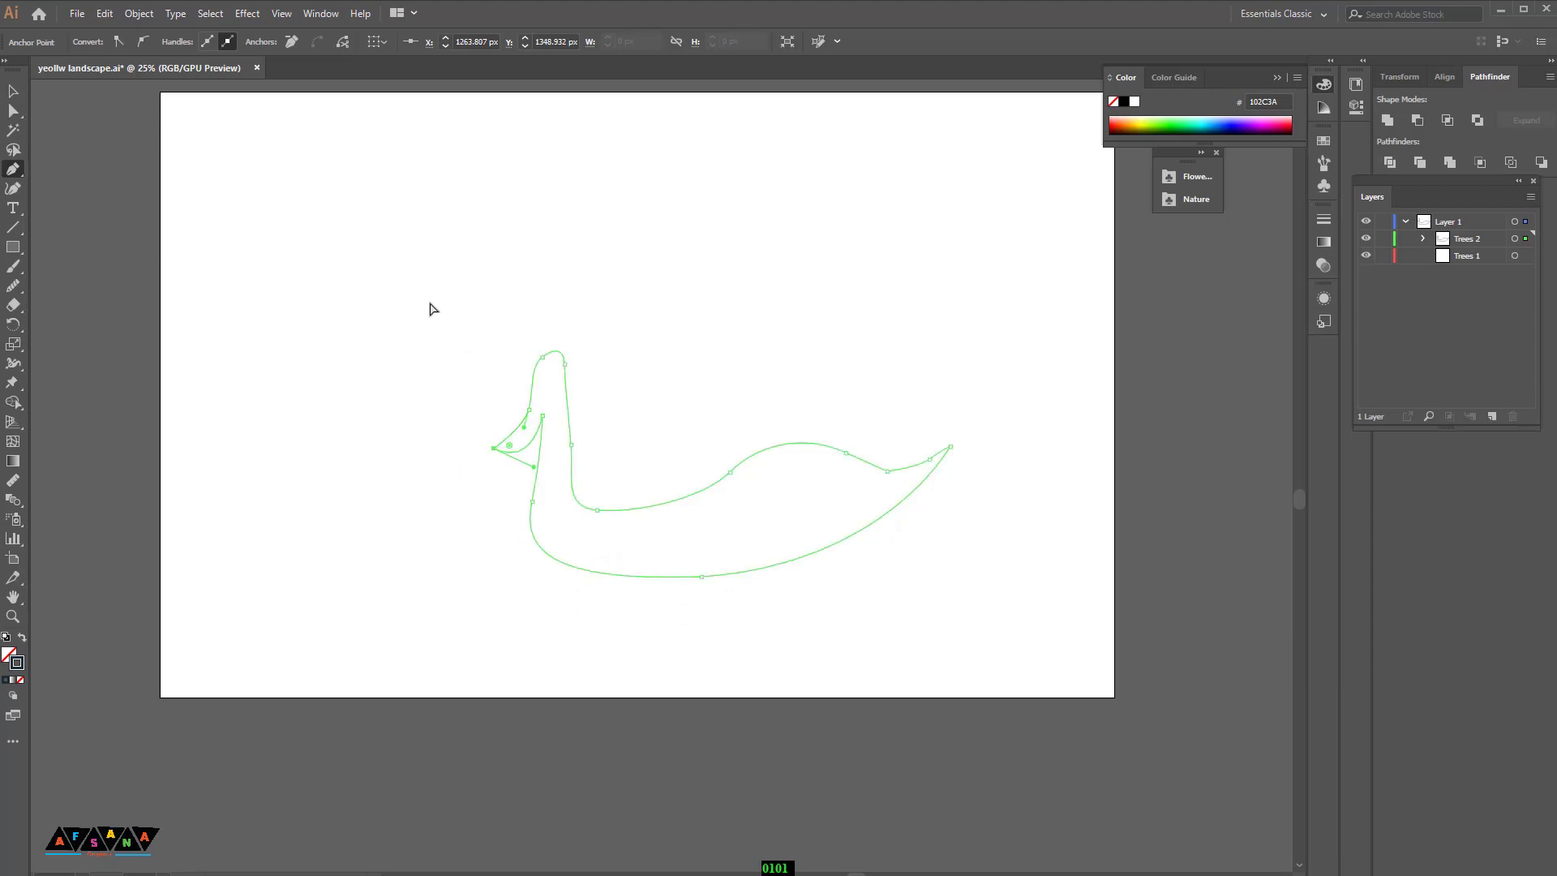
drag(383, 271, 1040, 649)
drag(13, 286, 110, 325)
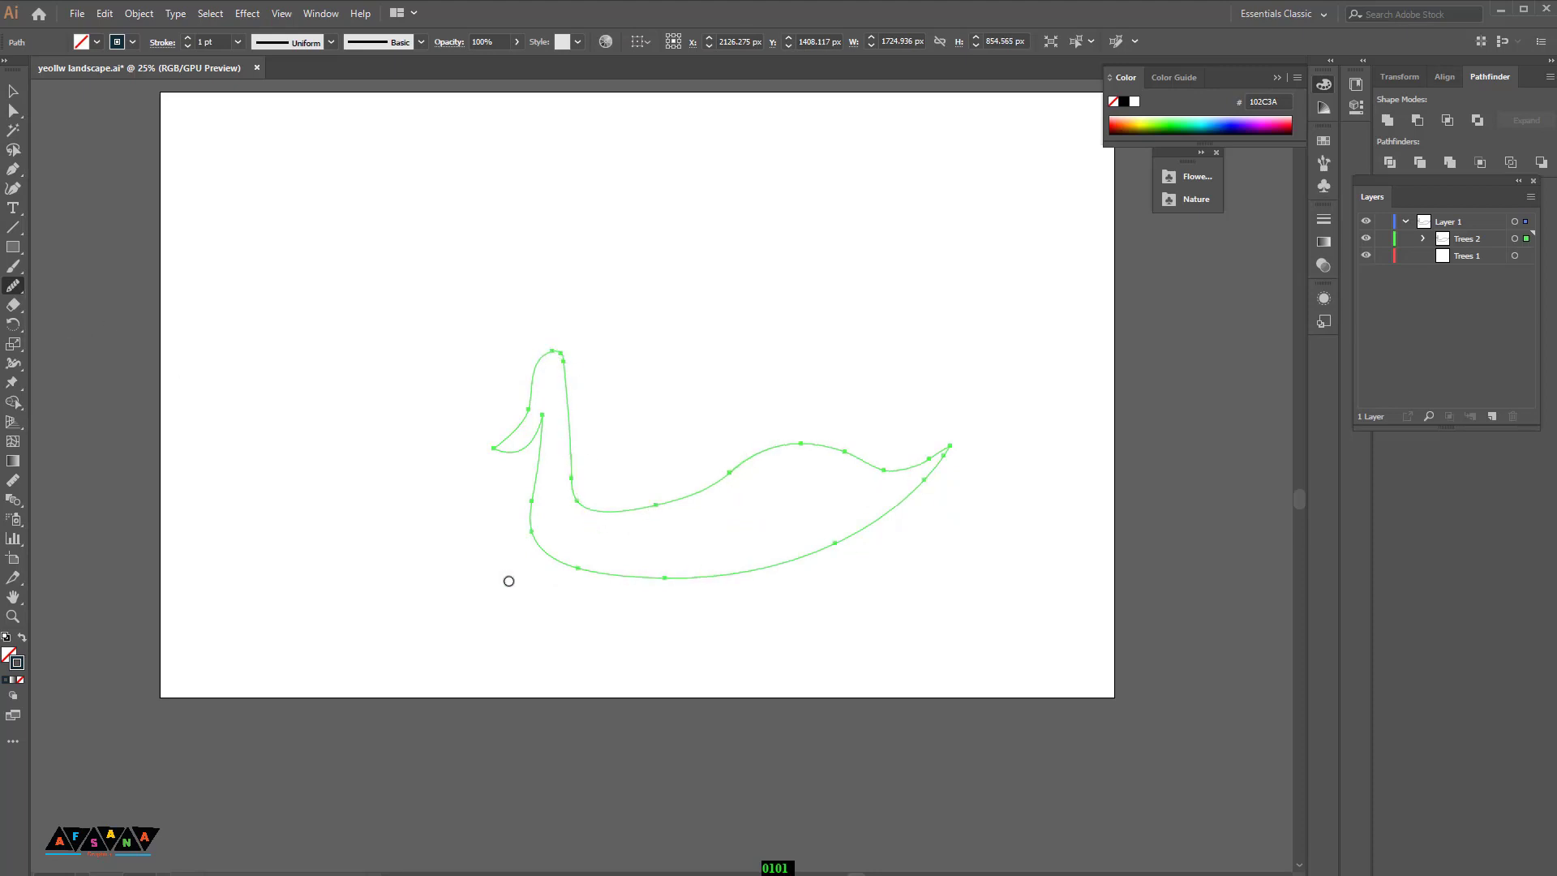
click(12, 113)
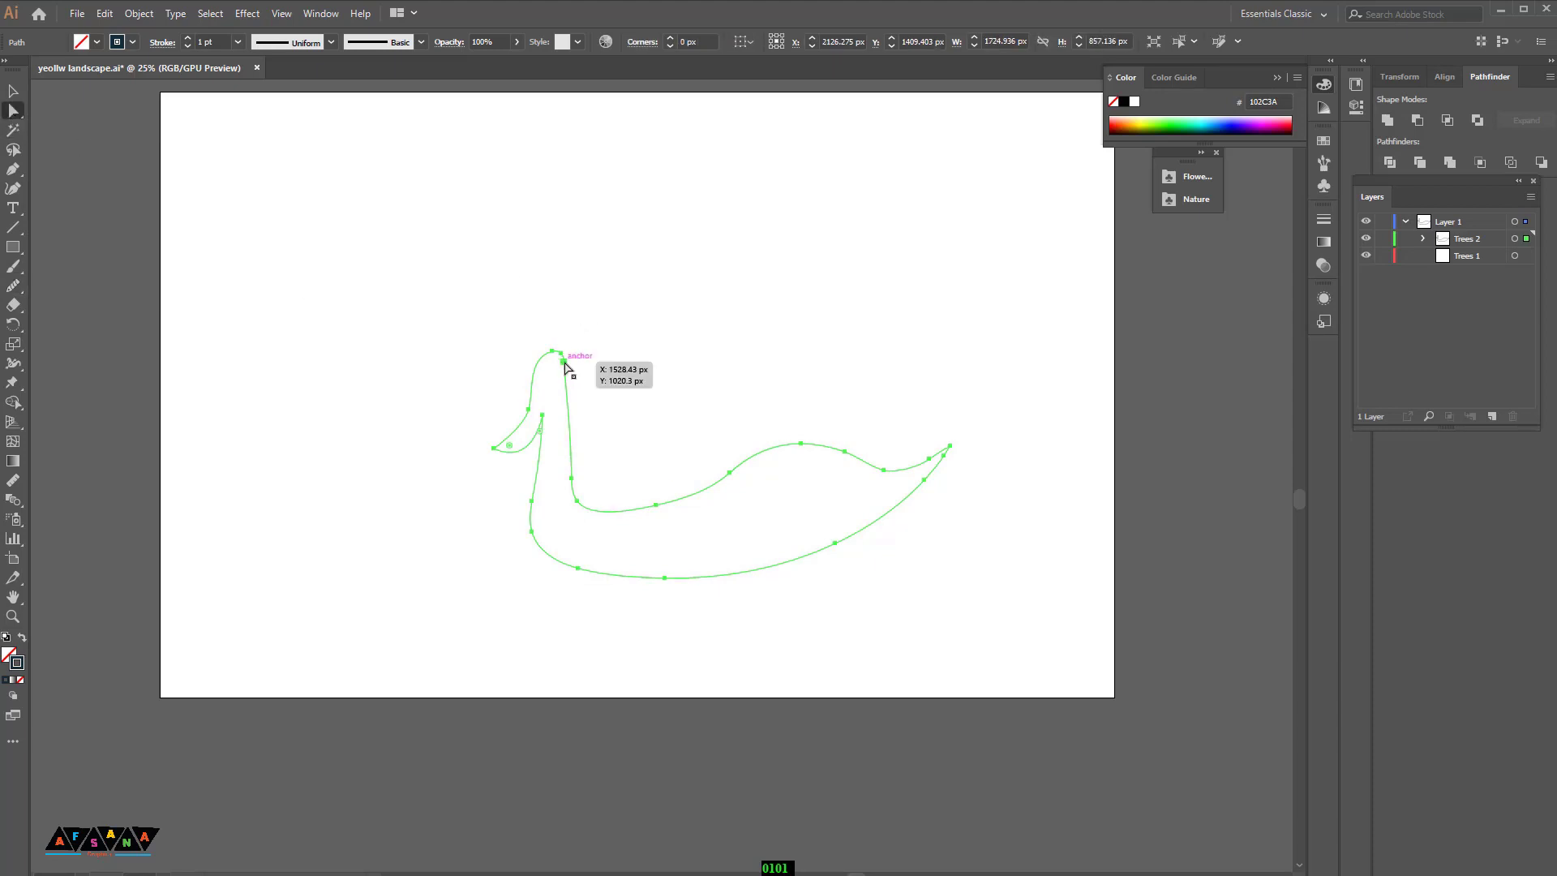
drag(563, 361, 587, 444)
click(650, 410)
click(634, 376)
scroll(652, 375, up, 1)
click(648, 393)
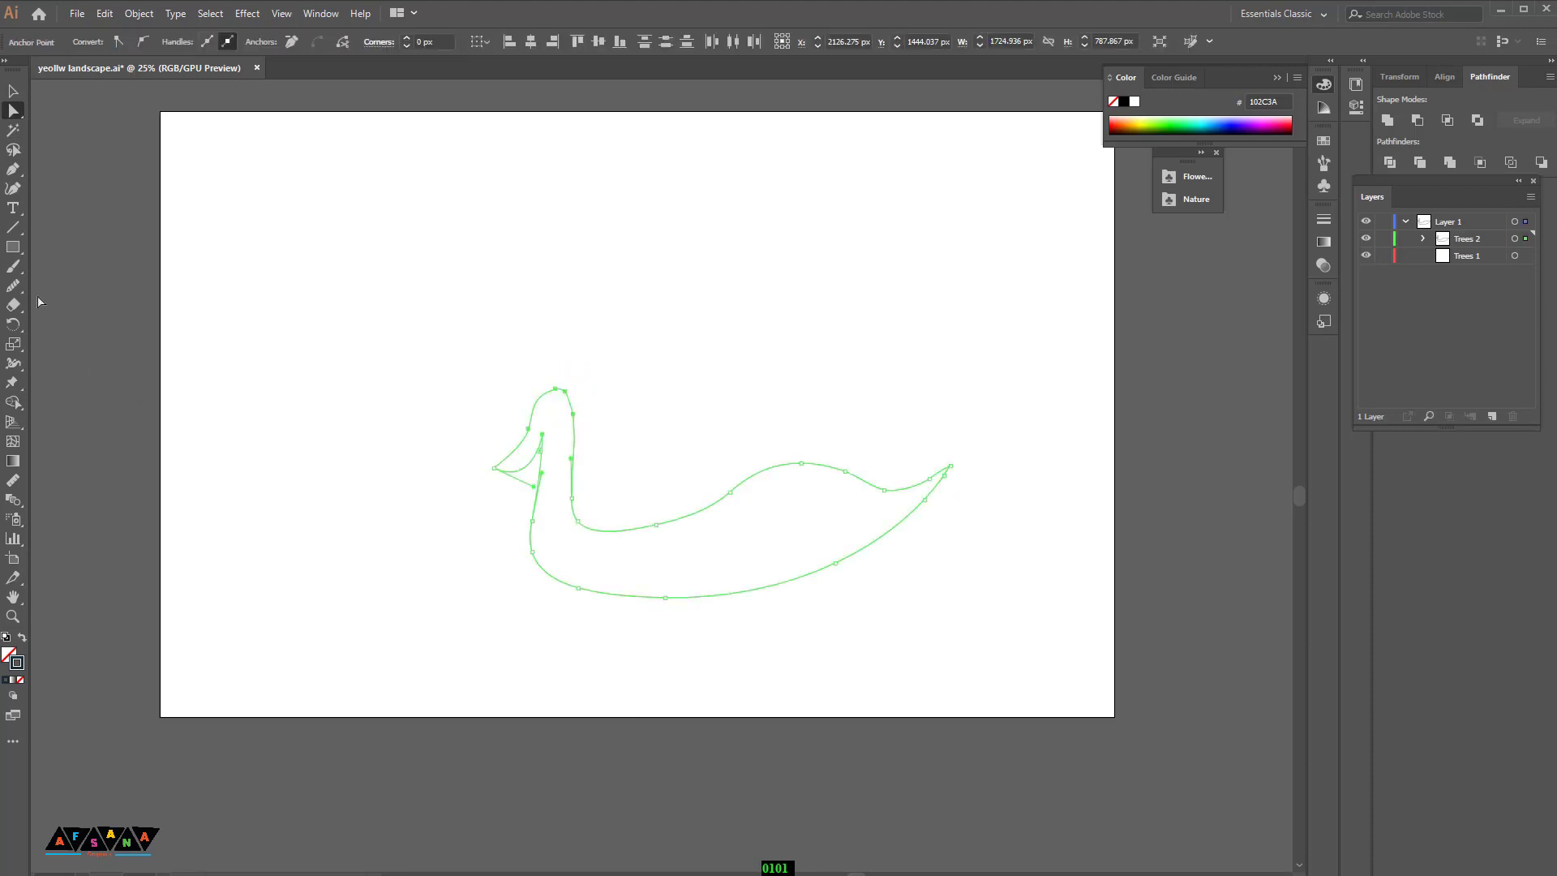
drag(14, 289, 78, 324)
drag(573, 414, 577, 451)
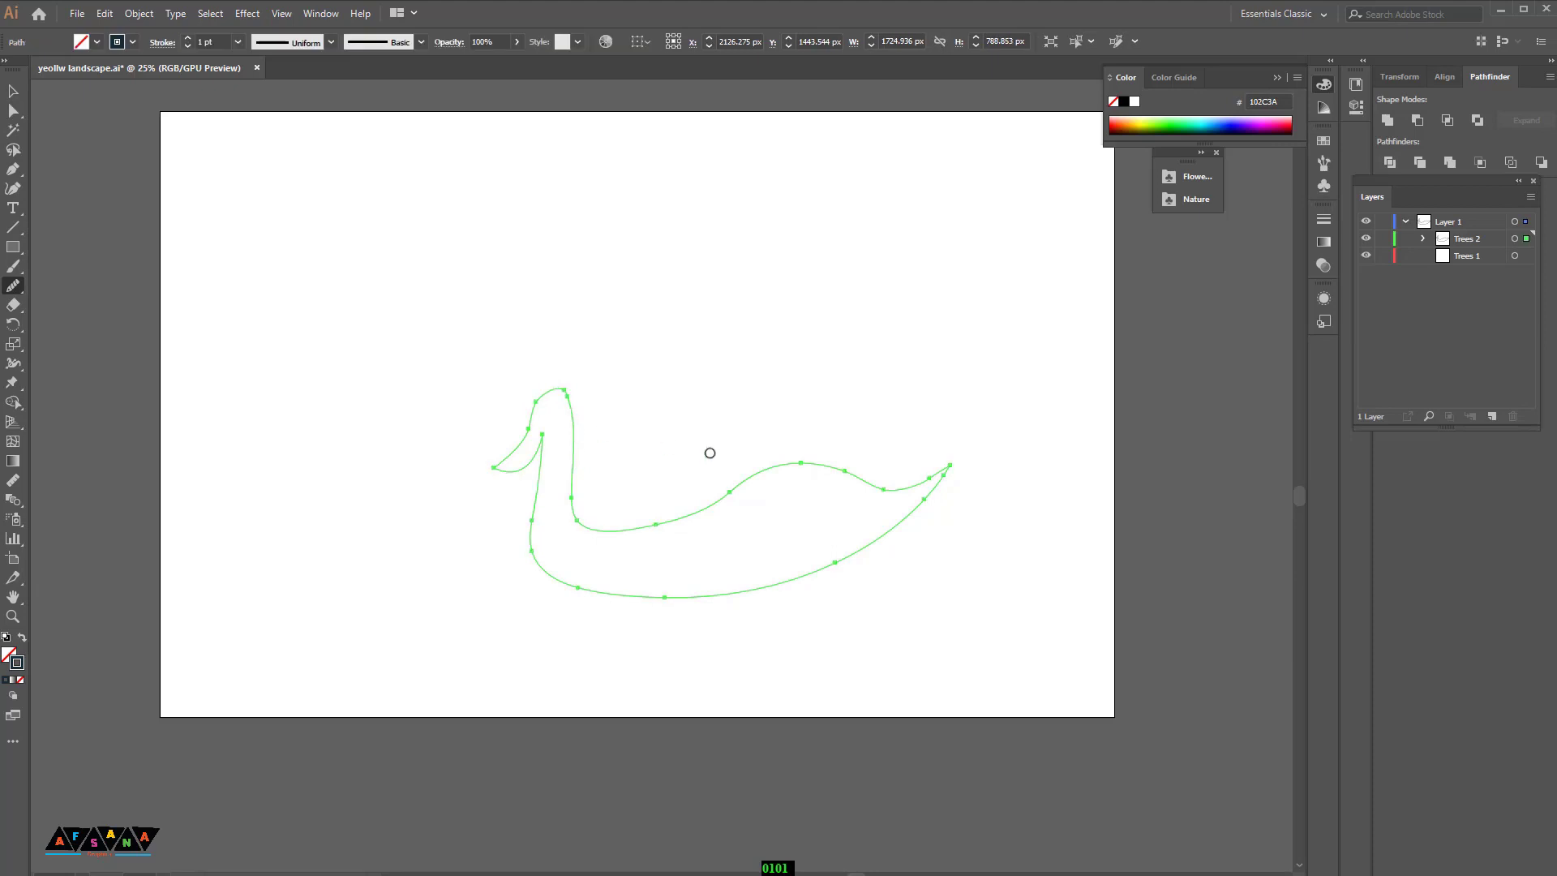
Step: Move the swan outline off the artboard to below it
scroll(903, 556, down, 4)
click(9, 93)
click(892, 590)
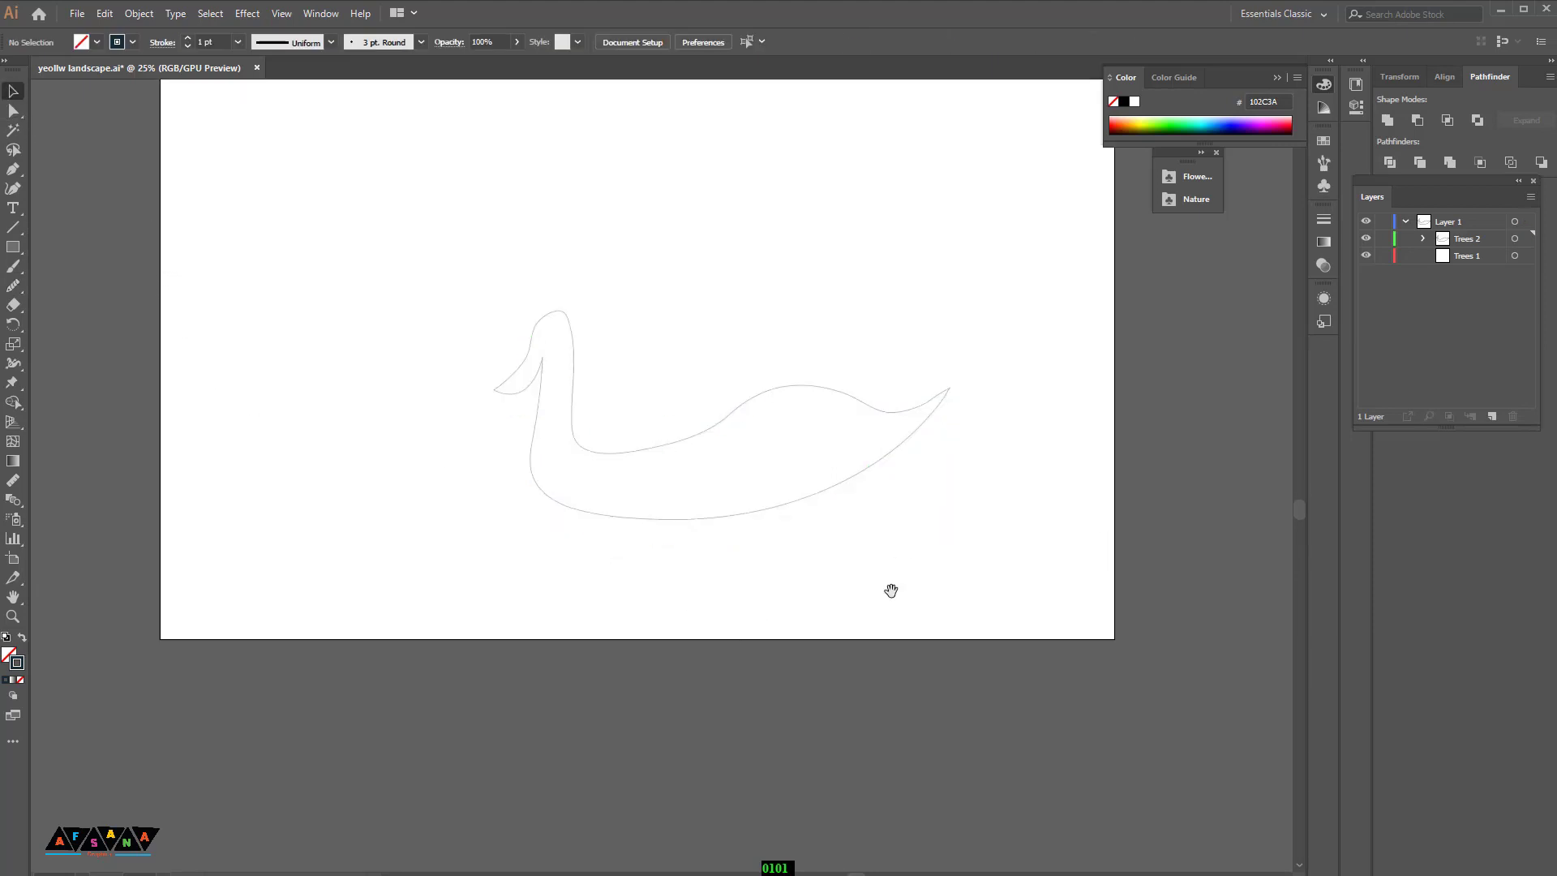
drag(889, 591, 872, 299)
drag(758, 253, 725, 610)
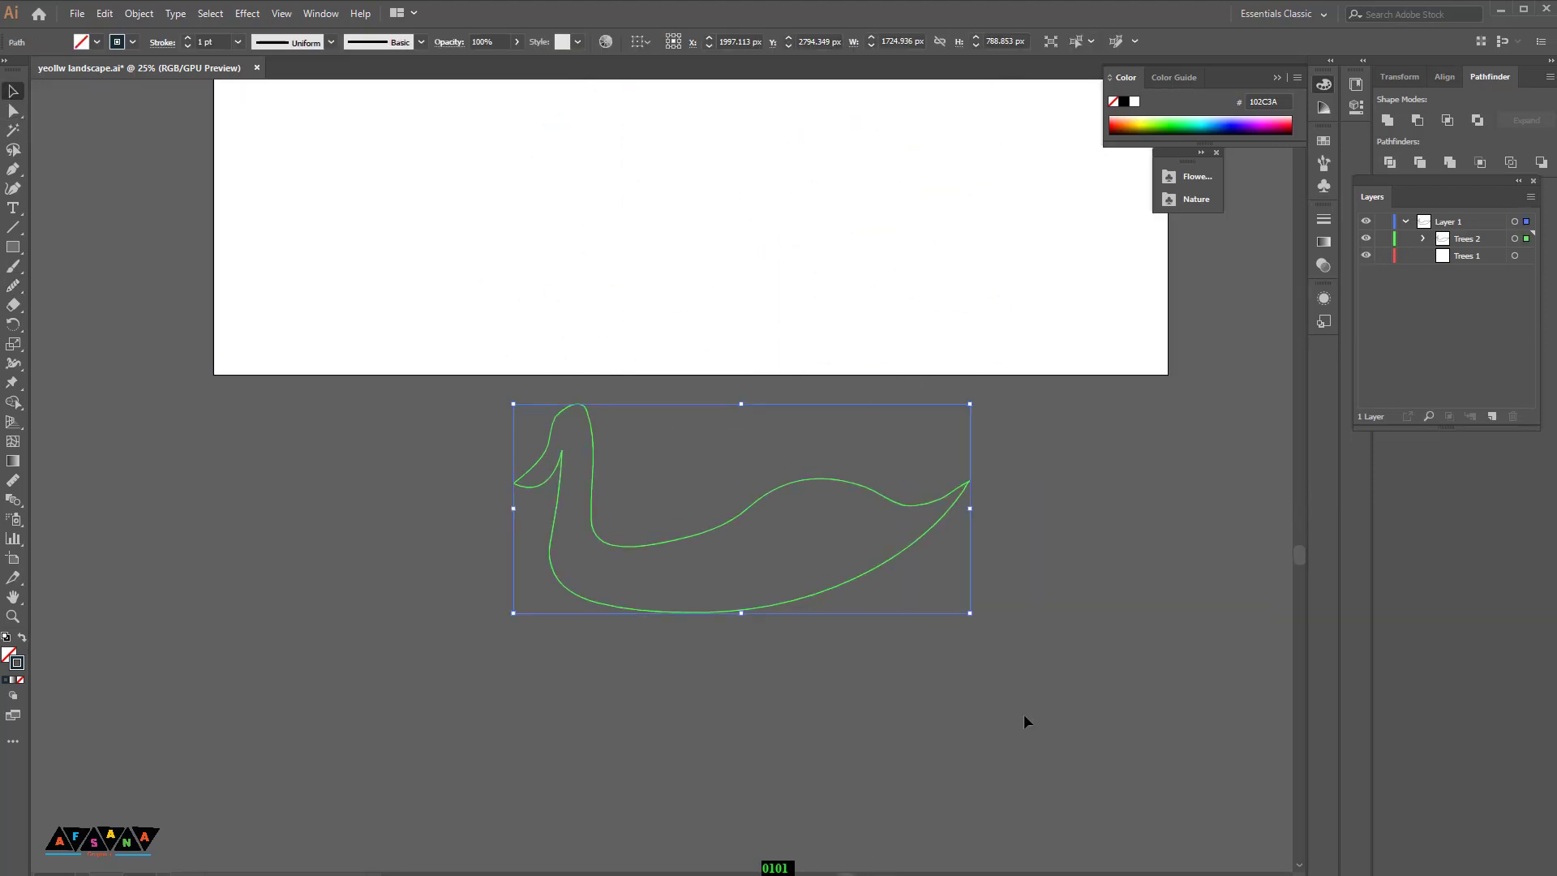
Step: Fill the swan shape with white, FCFCFC, with no stroke
click(1026, 720)
drag(1081, 767, 827, 560)
click(20, 679)
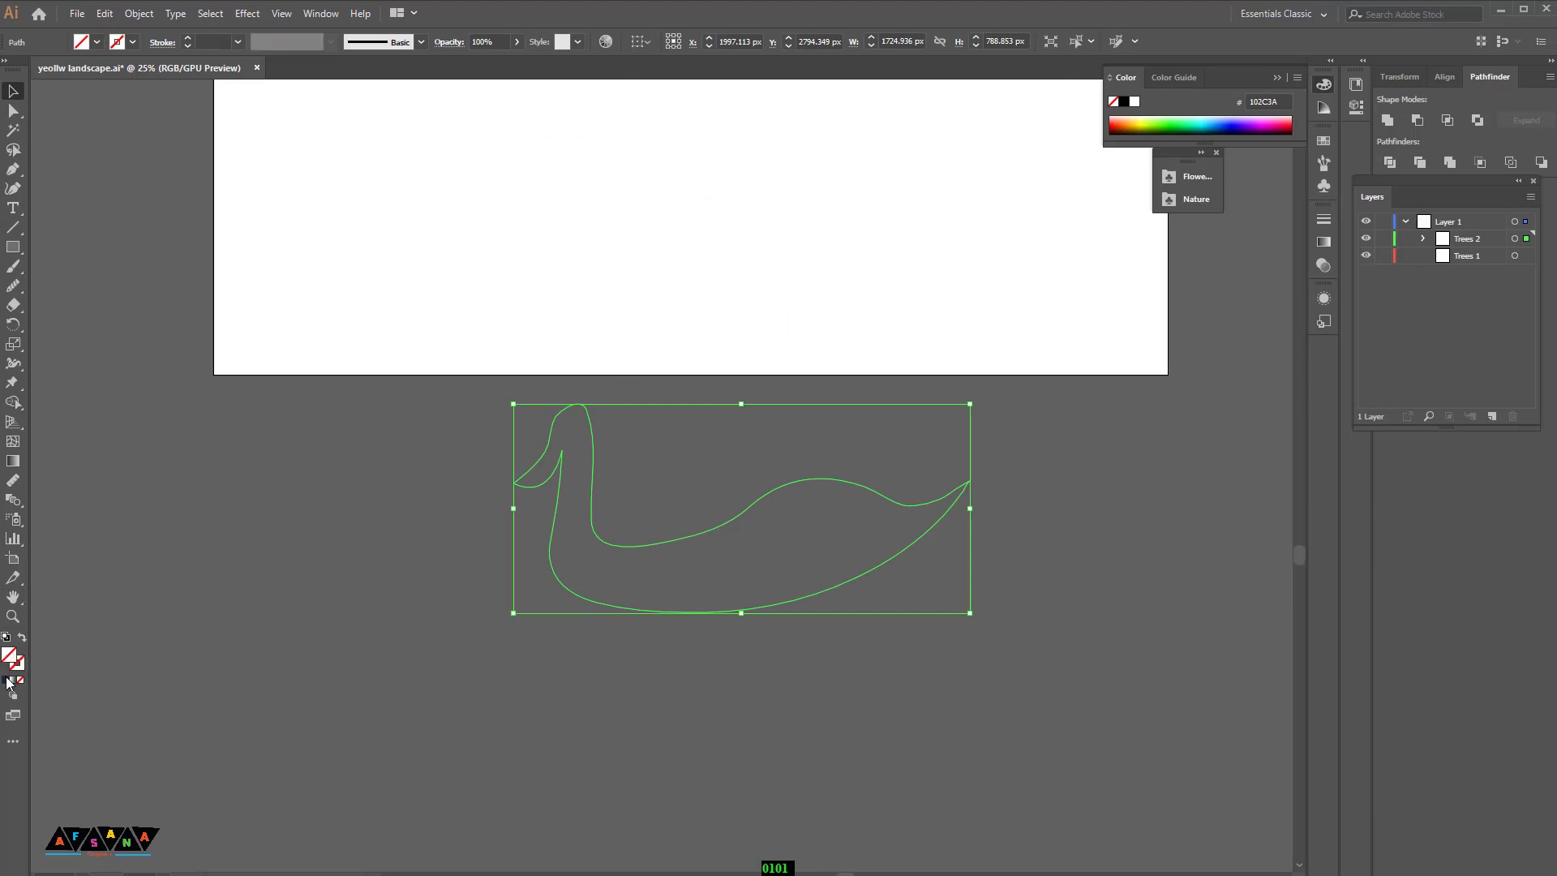
double_click(9, 657)
click(1045, 384)
click(1396, 367)
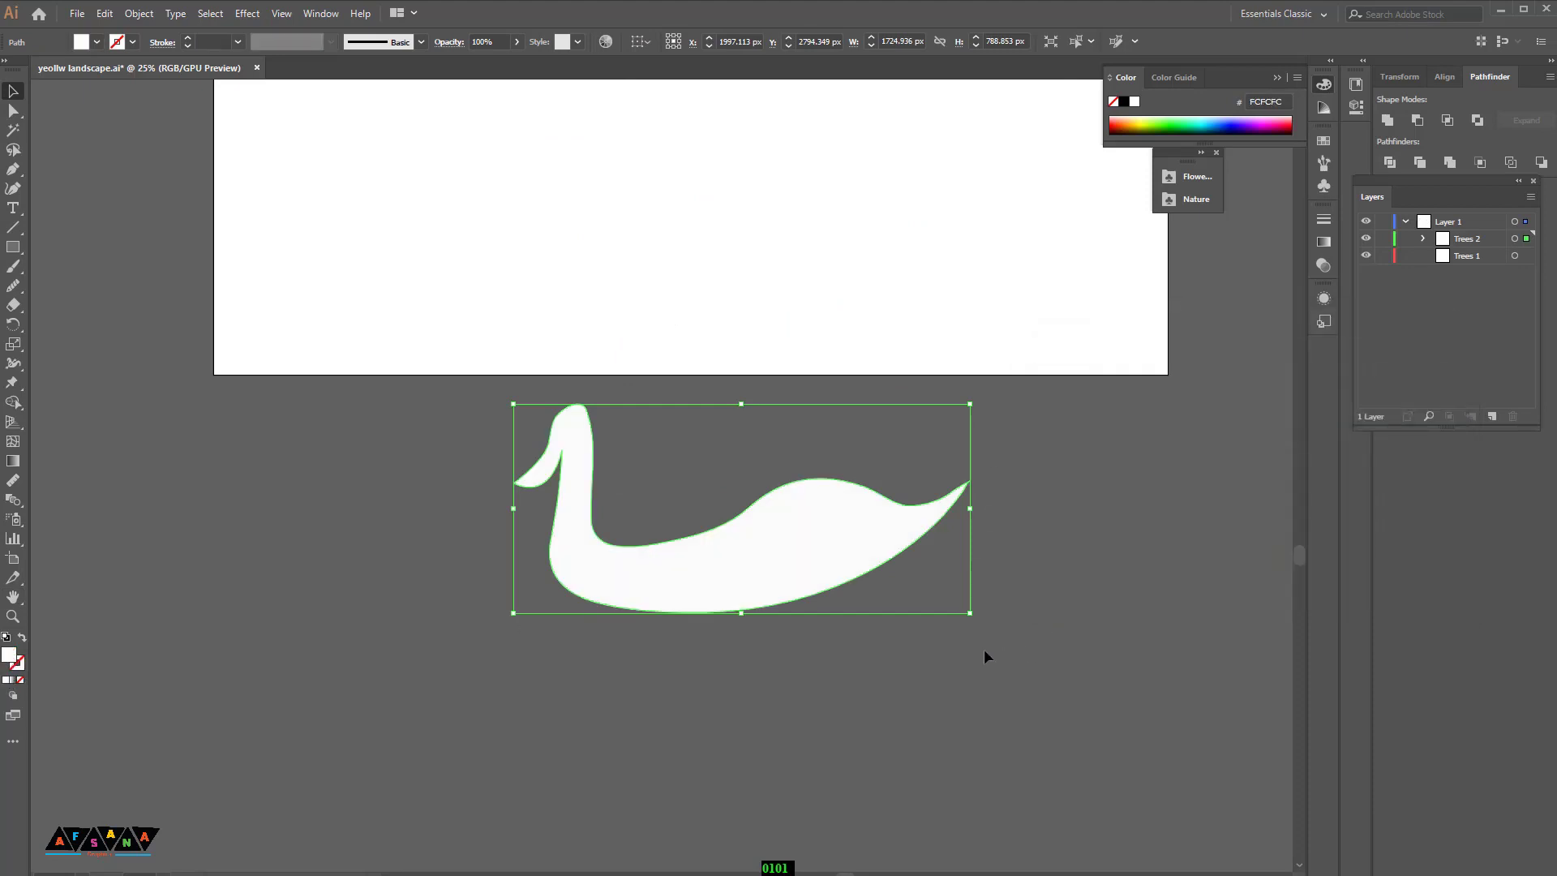
Step: Draw a beak shape at the front of the swan's head with the Pen tool and fill it orange, D47700
click(801, 723)
drag(753, 683, 849, 714)
key(ctrl+equal)
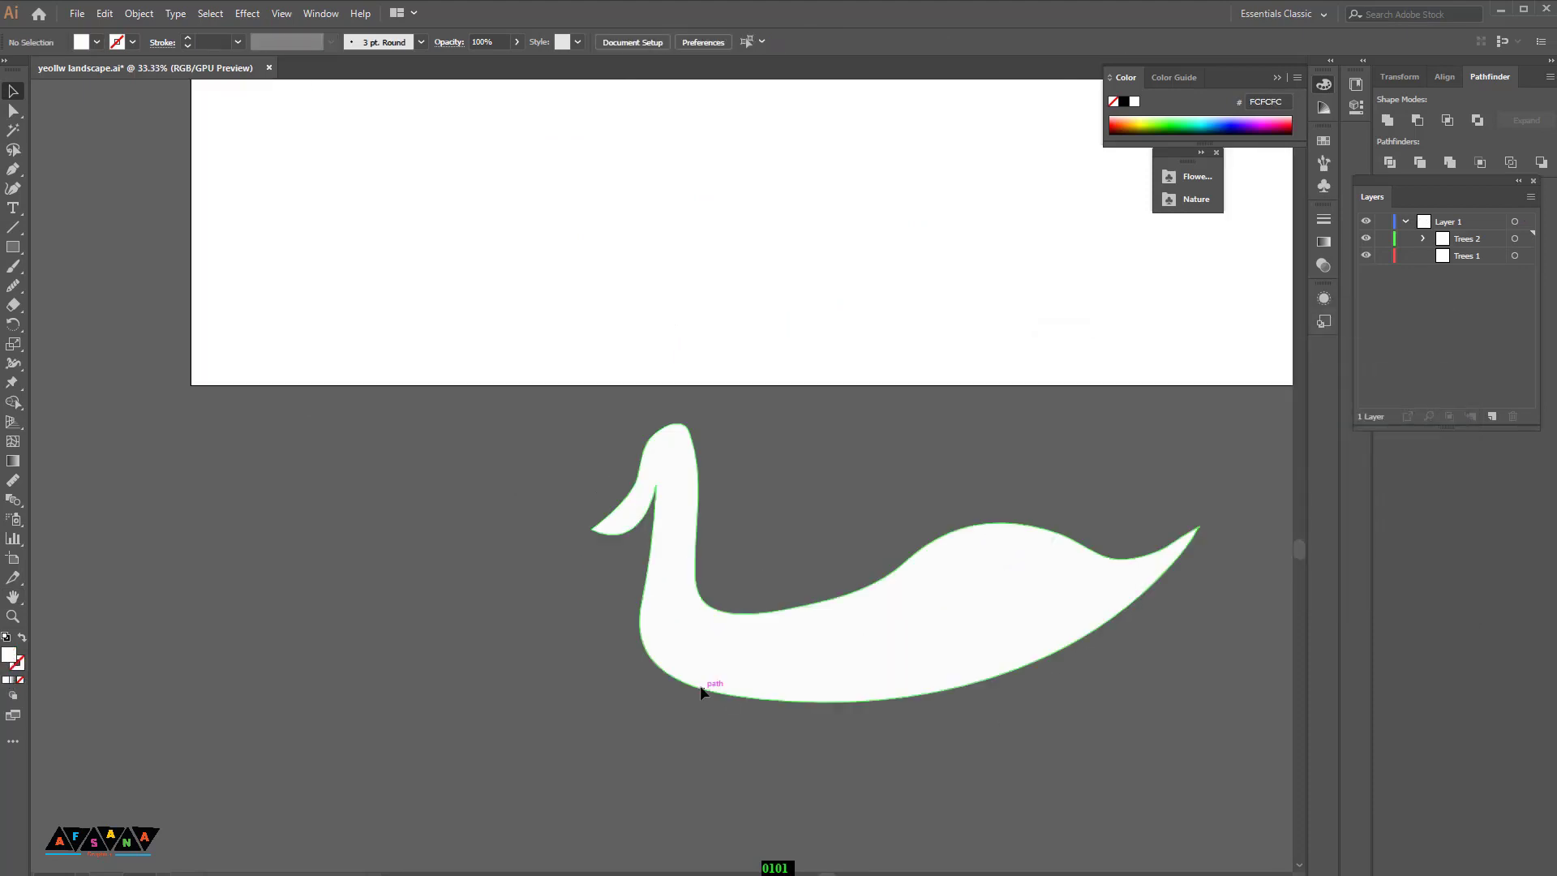
scroll(710, 612, down, 1)
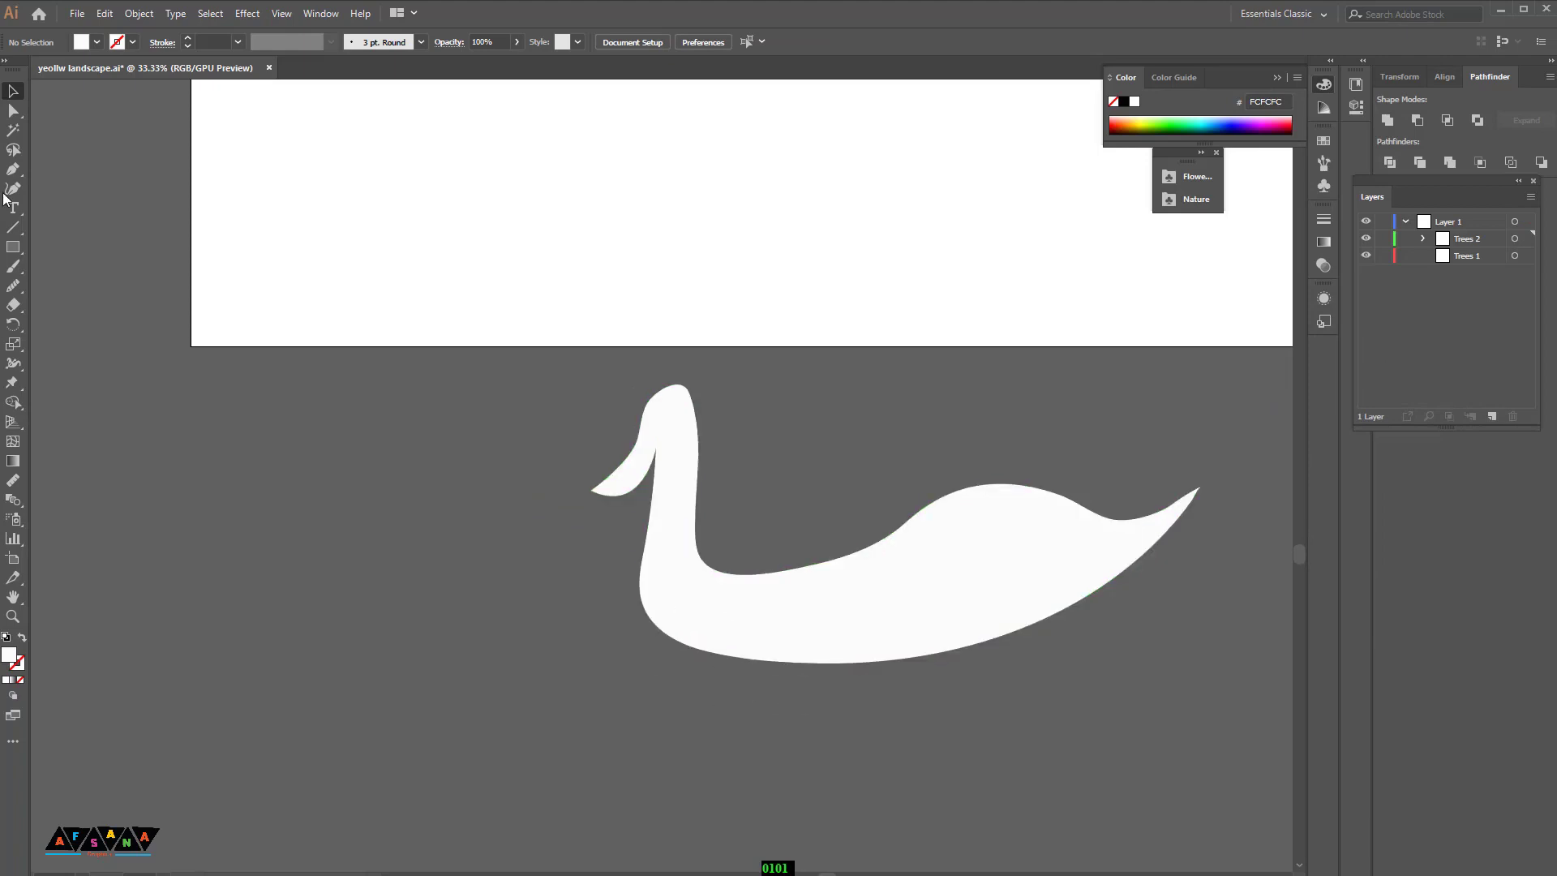
click(635, 446)
drag(592, 490, 613, 466)
click(656, 446)
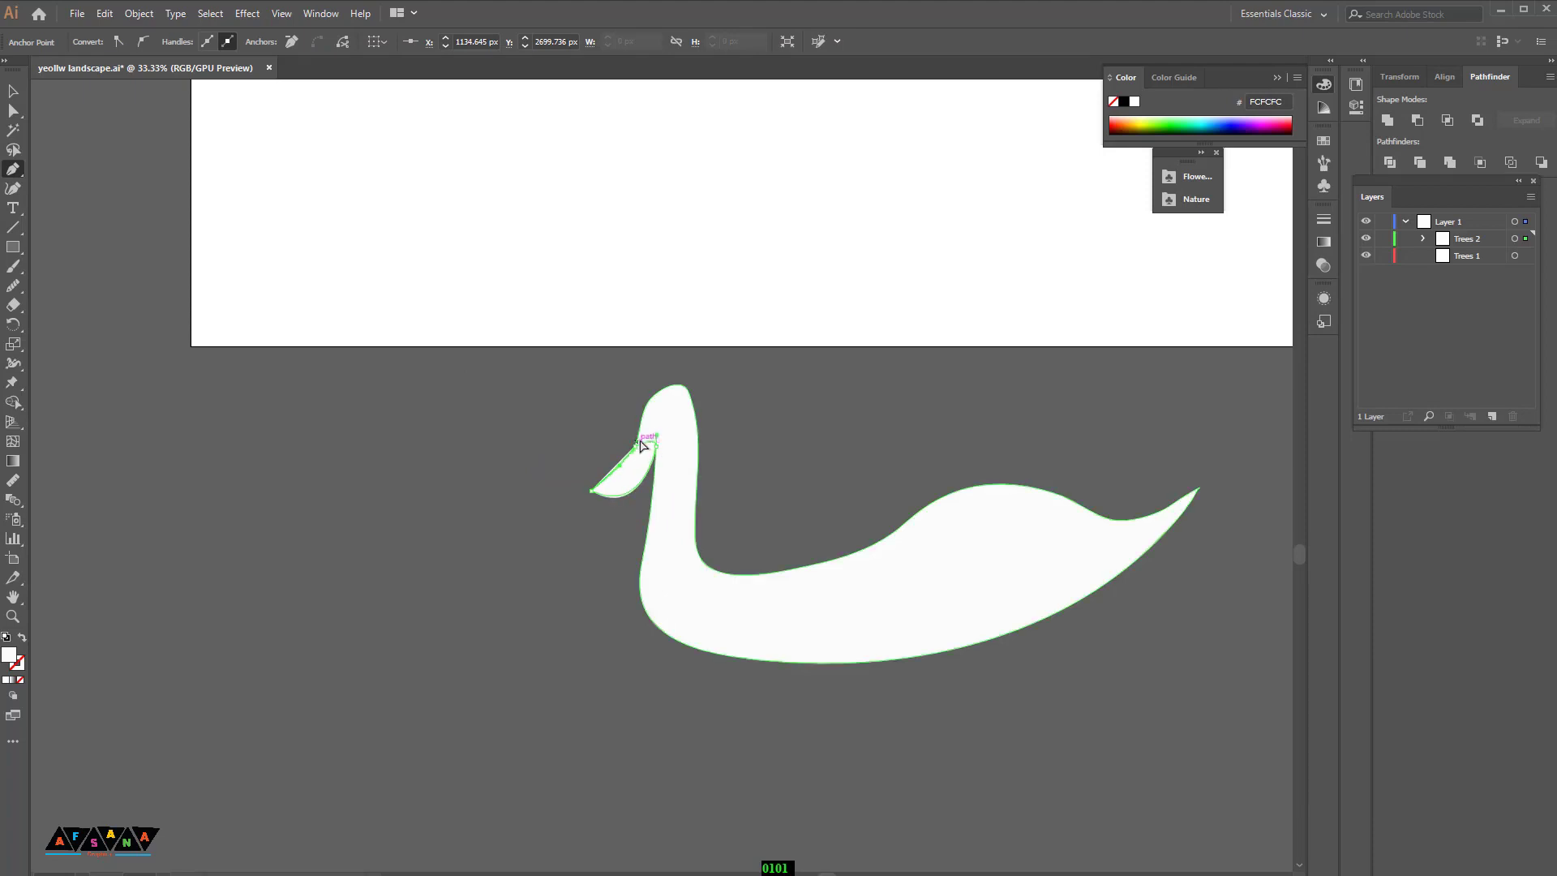
click(1131, 120)
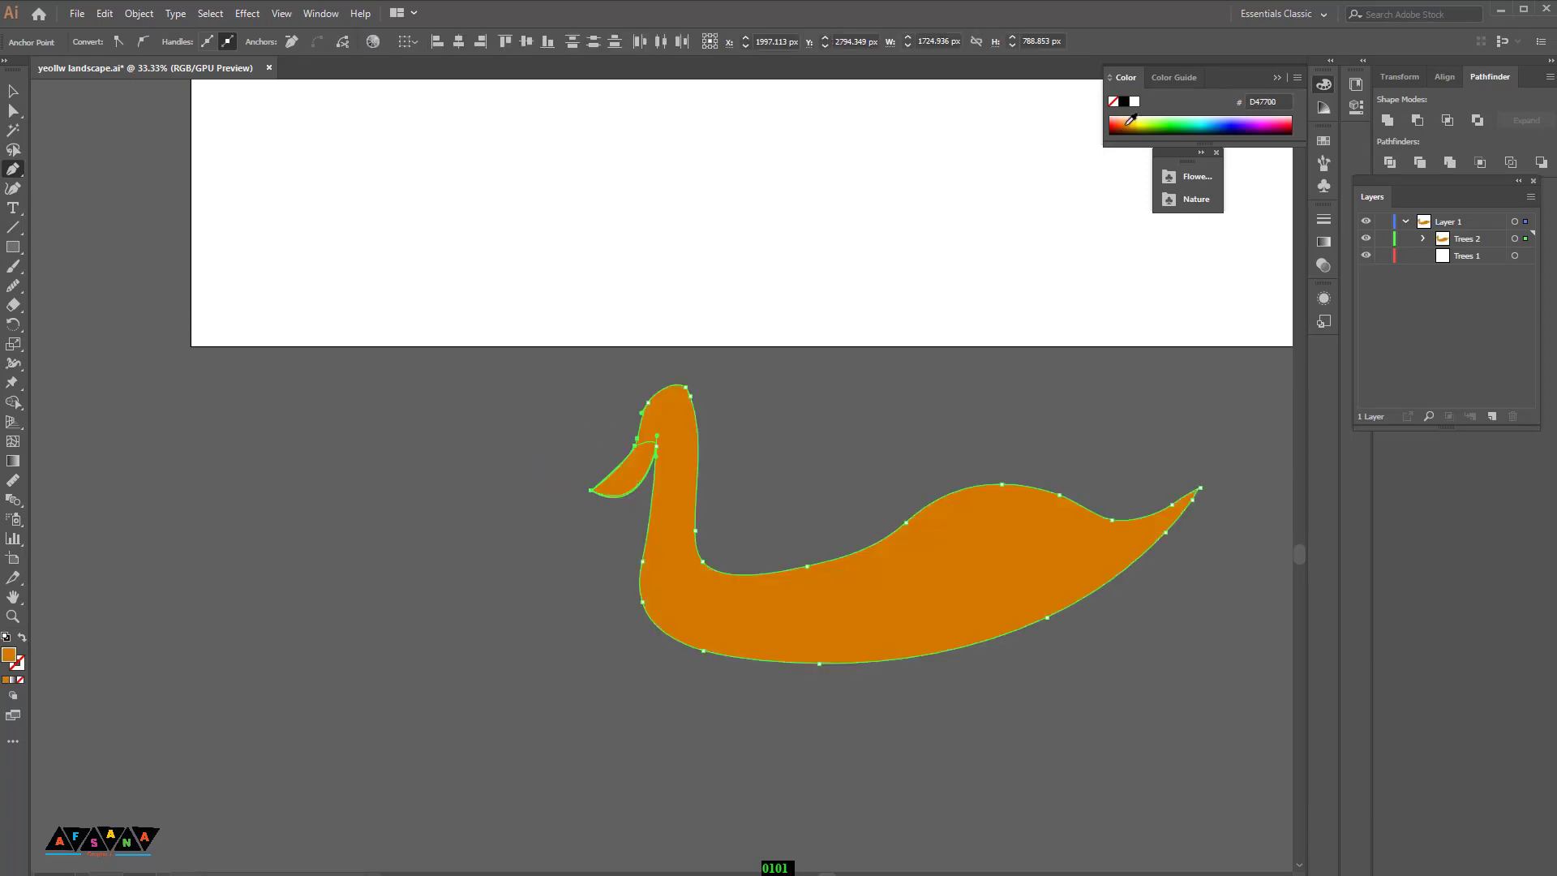
Step: Restore the swan body's white fill, FCFCFC, keeping the beak orange
click(13, 91)
click(73, 195)
click(614, 487)
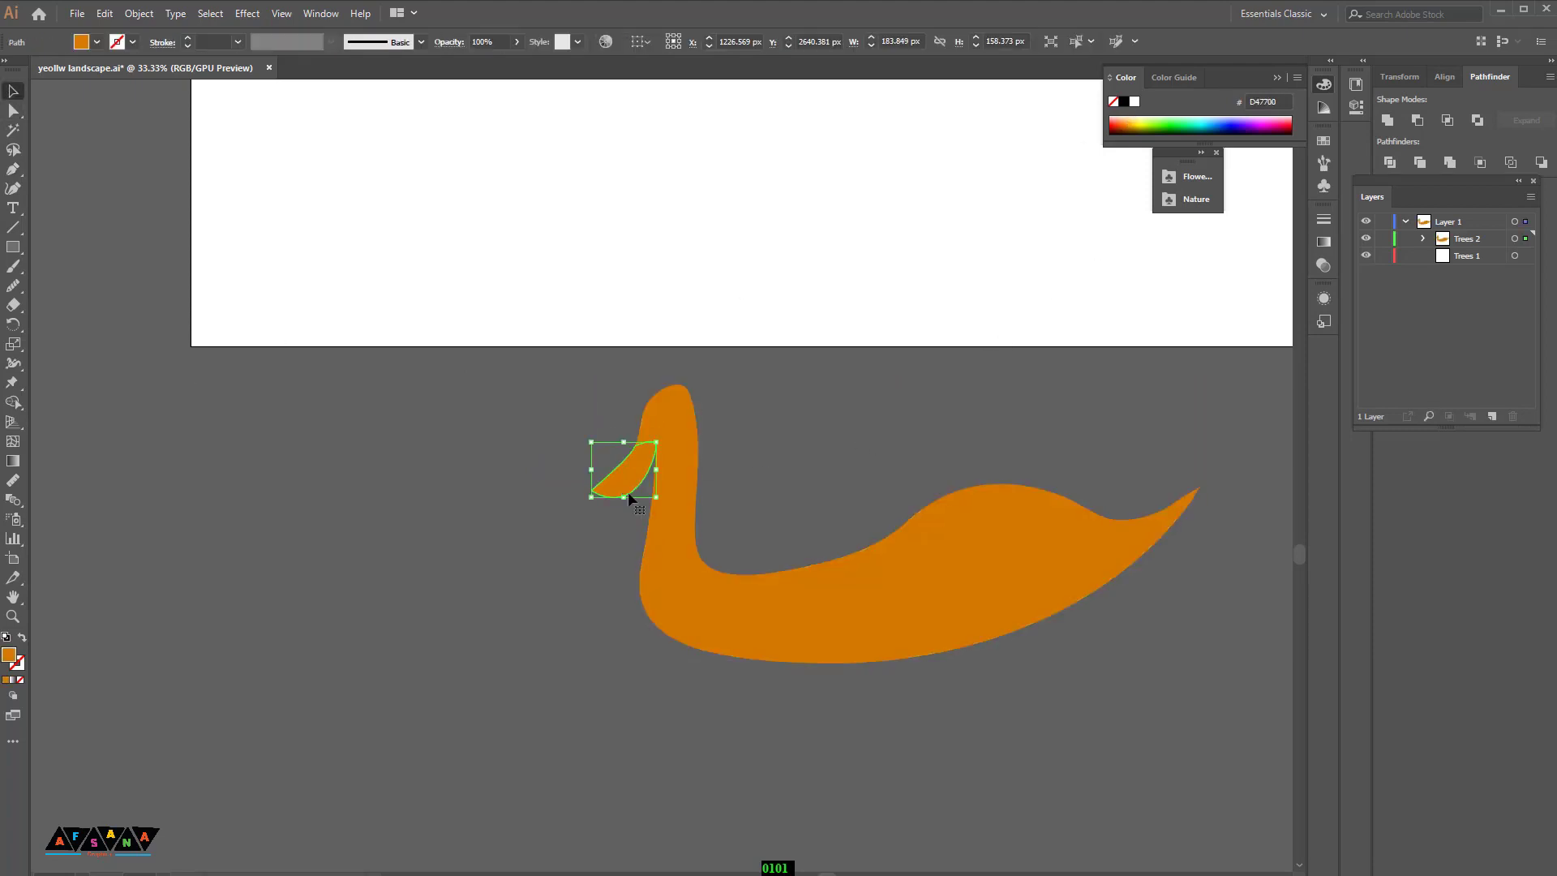
shift+click(666, 511)
double_click(8, 657)
click(1039, 369)
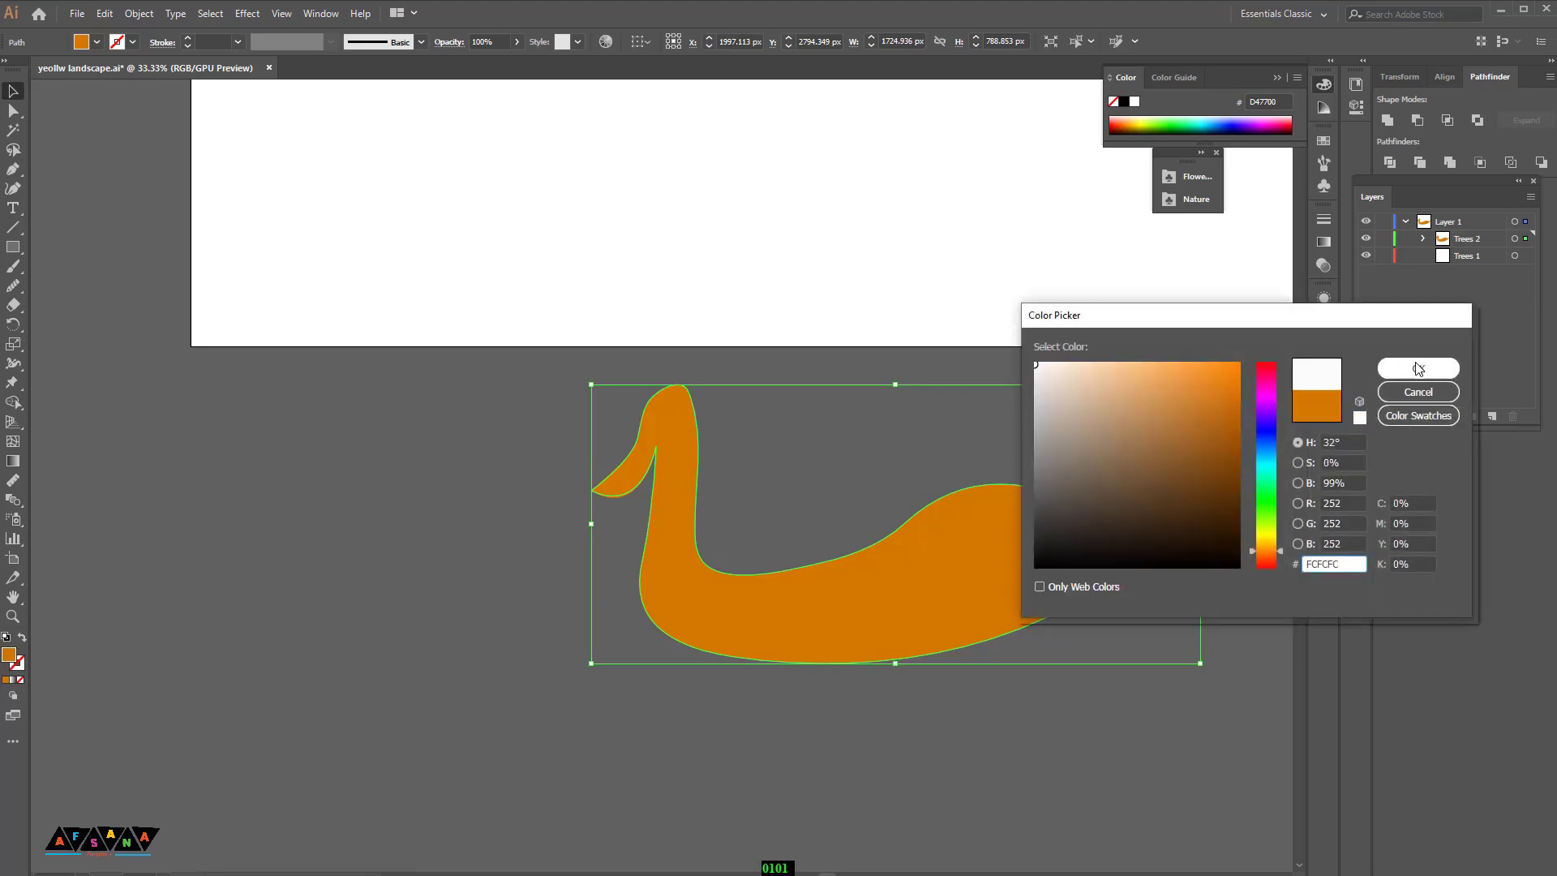
click(1391, 366)
Step: Draw a near-black eye patch, 140C02, on the swan's head above the beak with the Pen tool
click(14, 110)
click(361, 528)
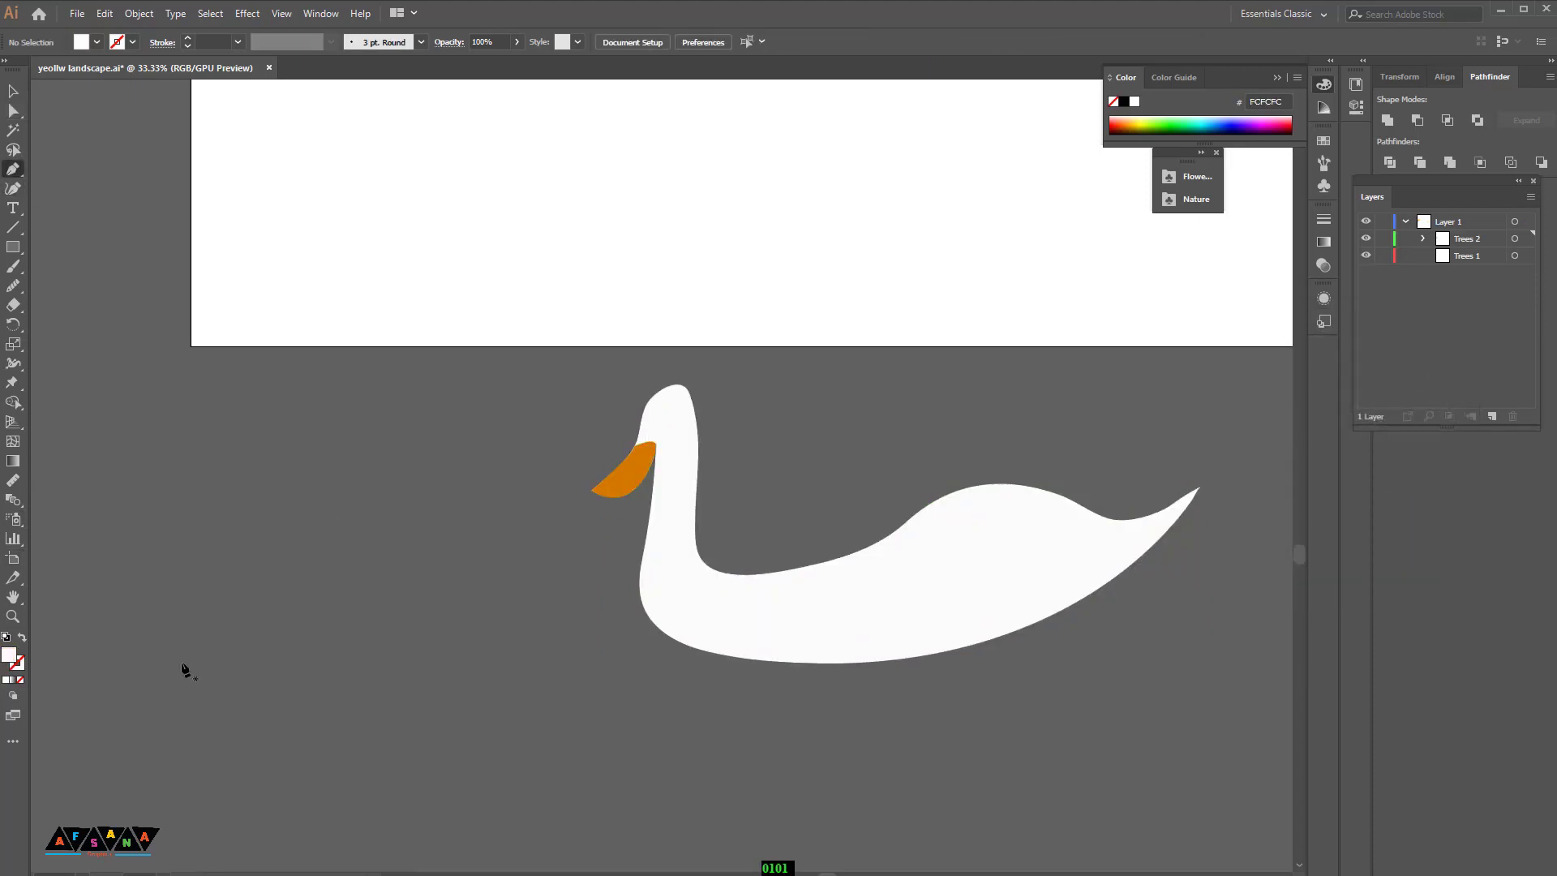
double_click(8, 655)
click(1218, 549)
click(1397, 369)
scroll(657, 498, up, 1)
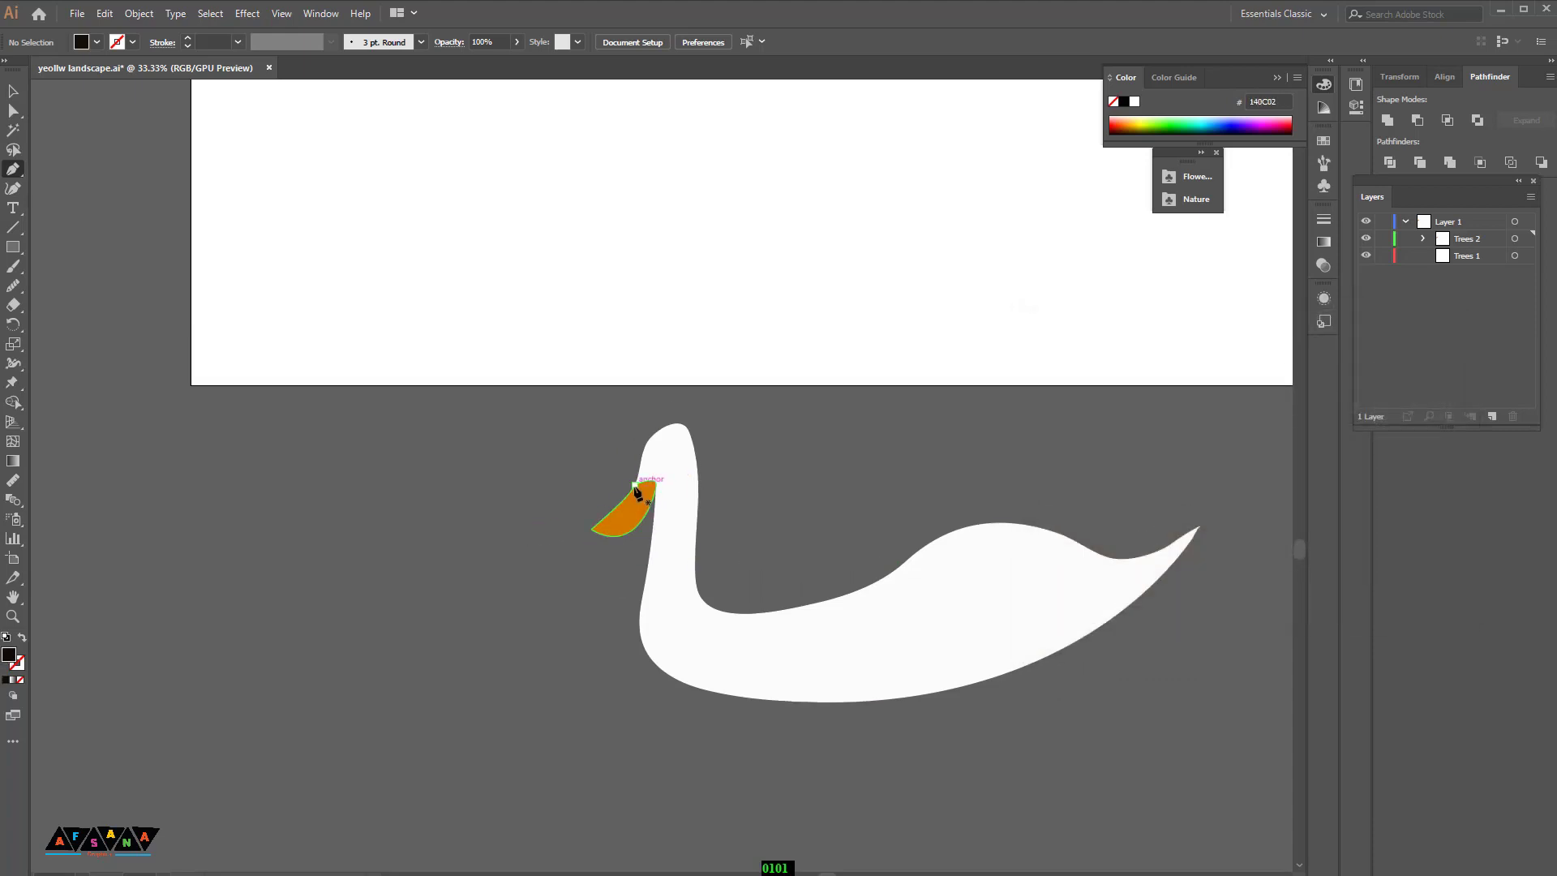
scroll(641, 492, up, 1)
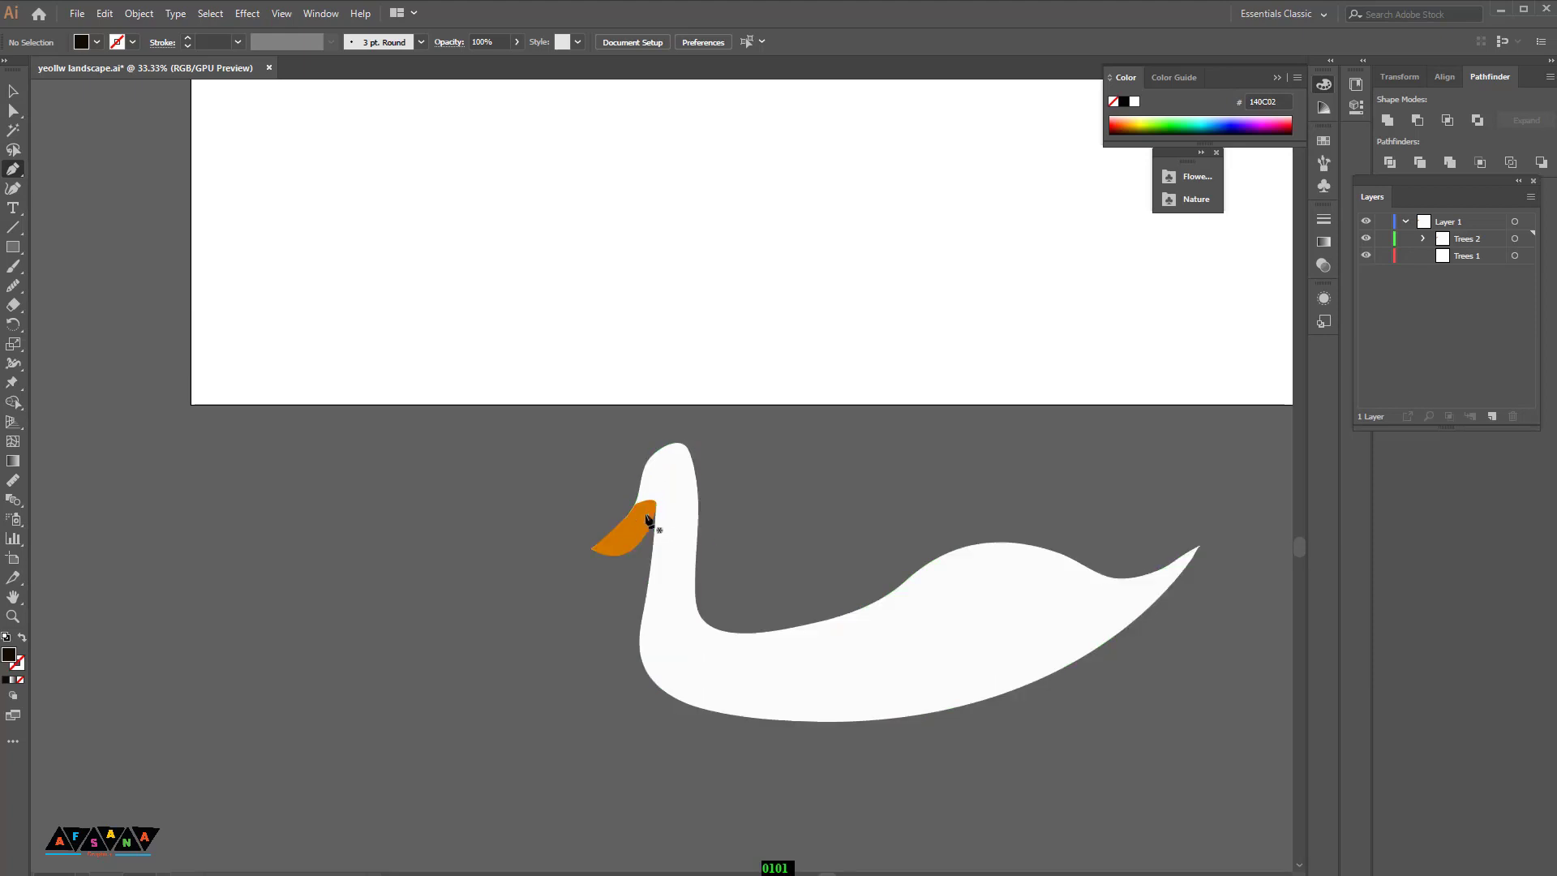
click(635, 504)
drag(646, 461, 672, 498)
click(656, 504)
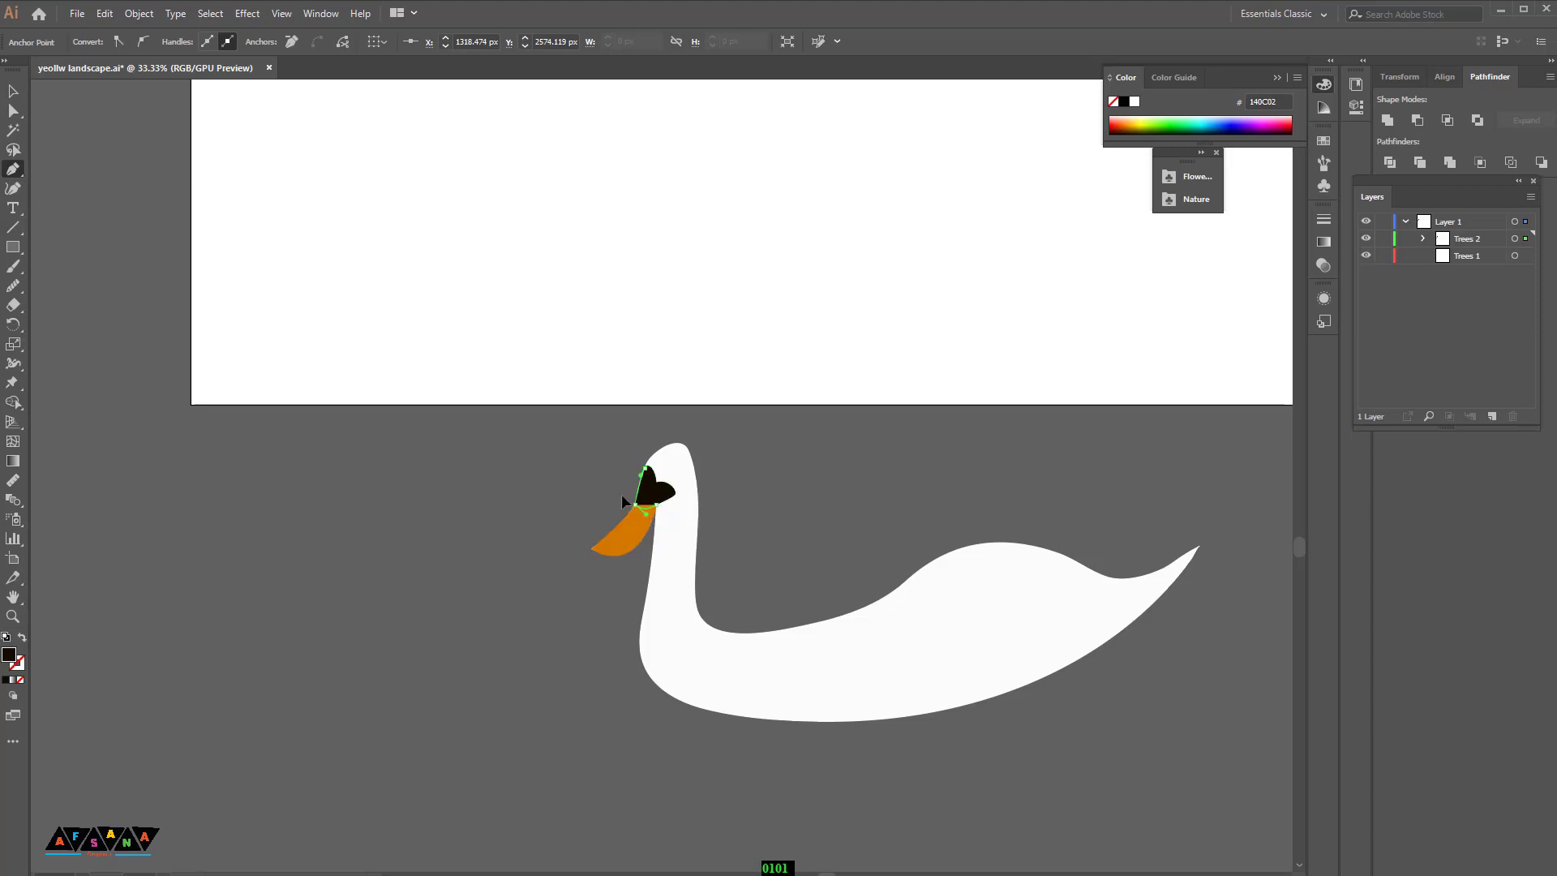
click(635, 505)
Step: Draw a small black circle about 53 px wide beside the swan with the Ellipse tool
click(14, 90)
click(495, 600)
scroll(941, 470, down, 1)
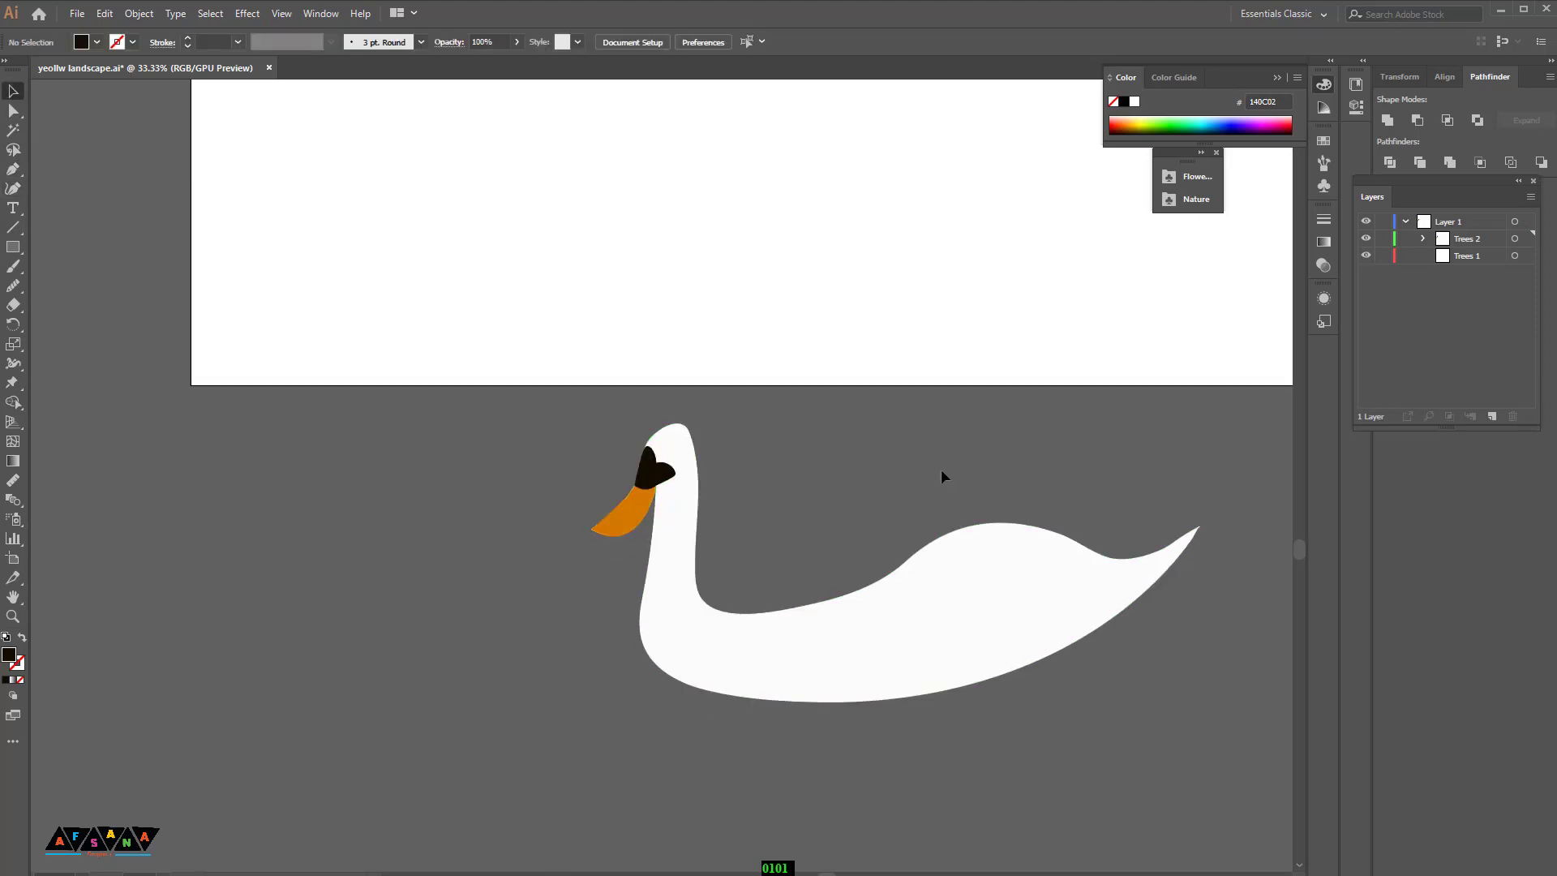
scroll(925, 486, up, 1)
drag(15, 254, 73, 283)
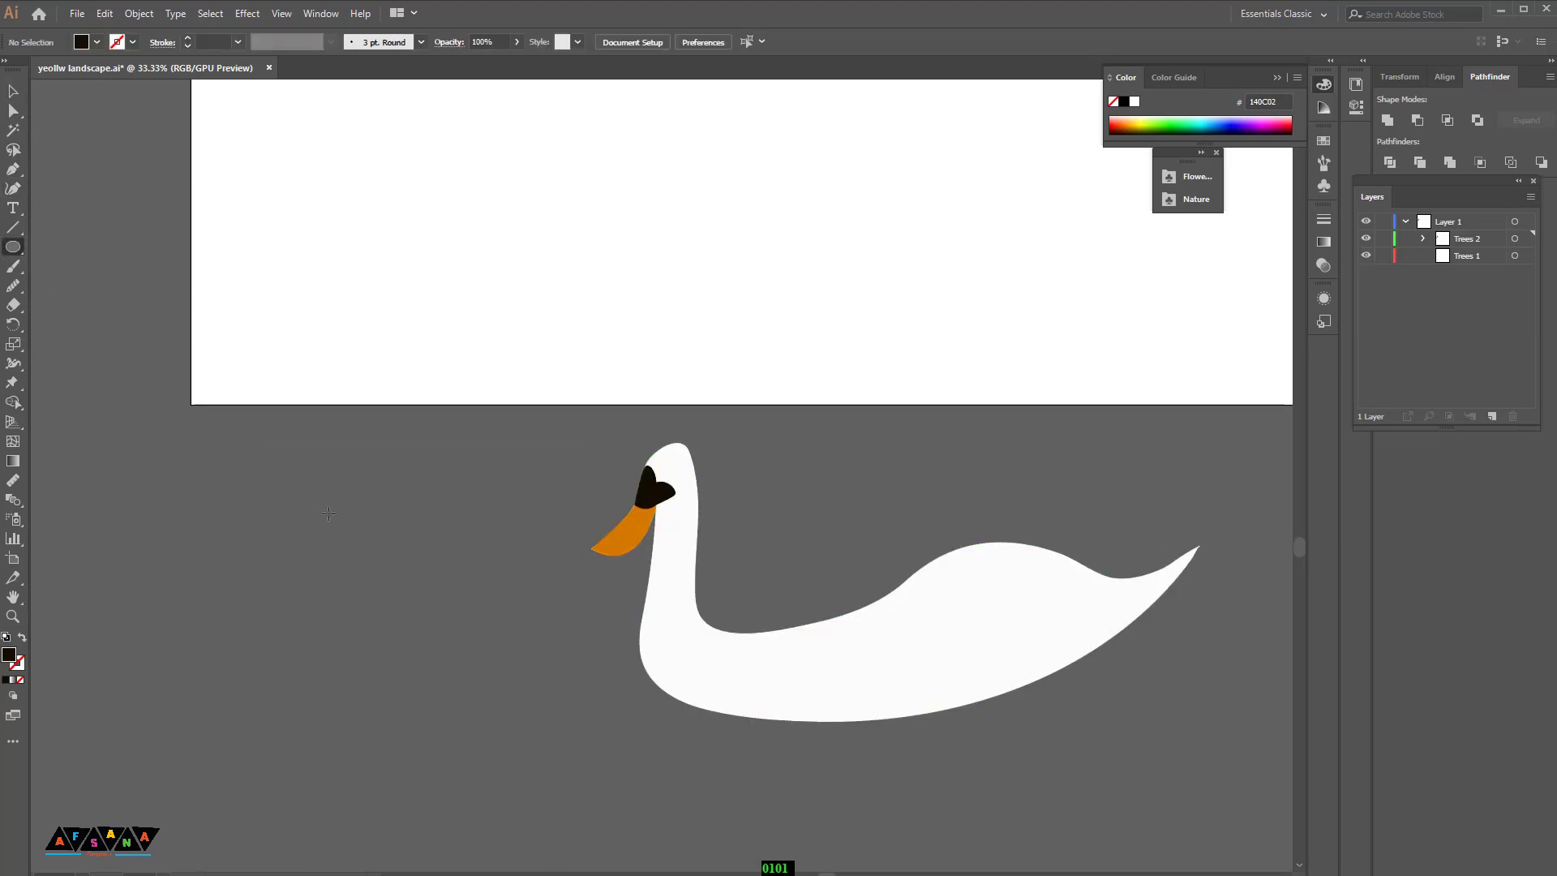
drag(344, 533, 348, 533)
Step: Add a second circle of the same size next to the first one
click(14, 91)
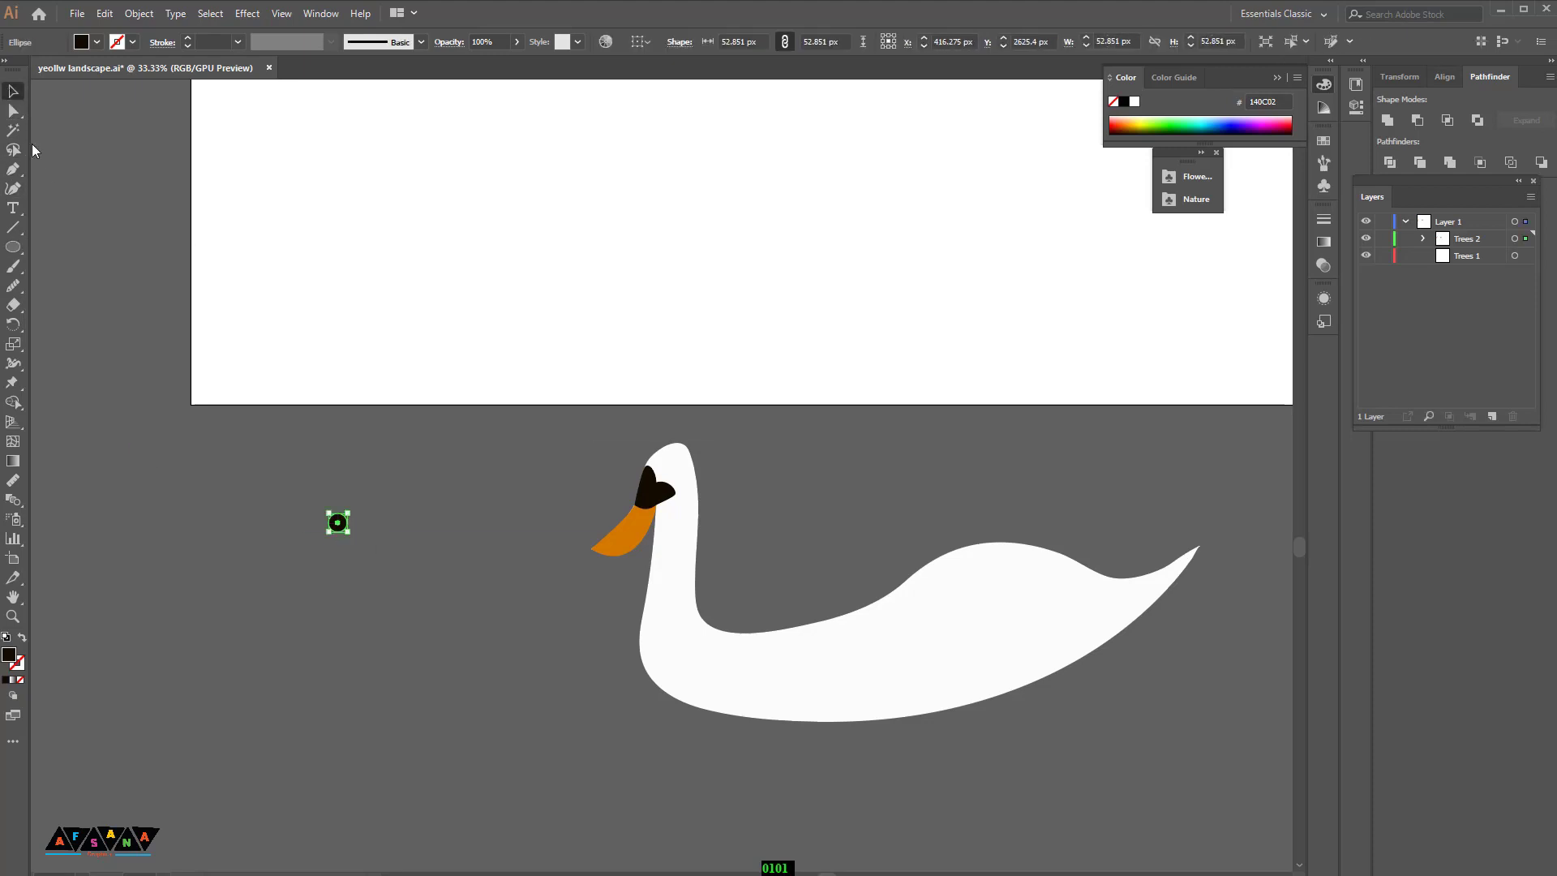
click(68, 535)
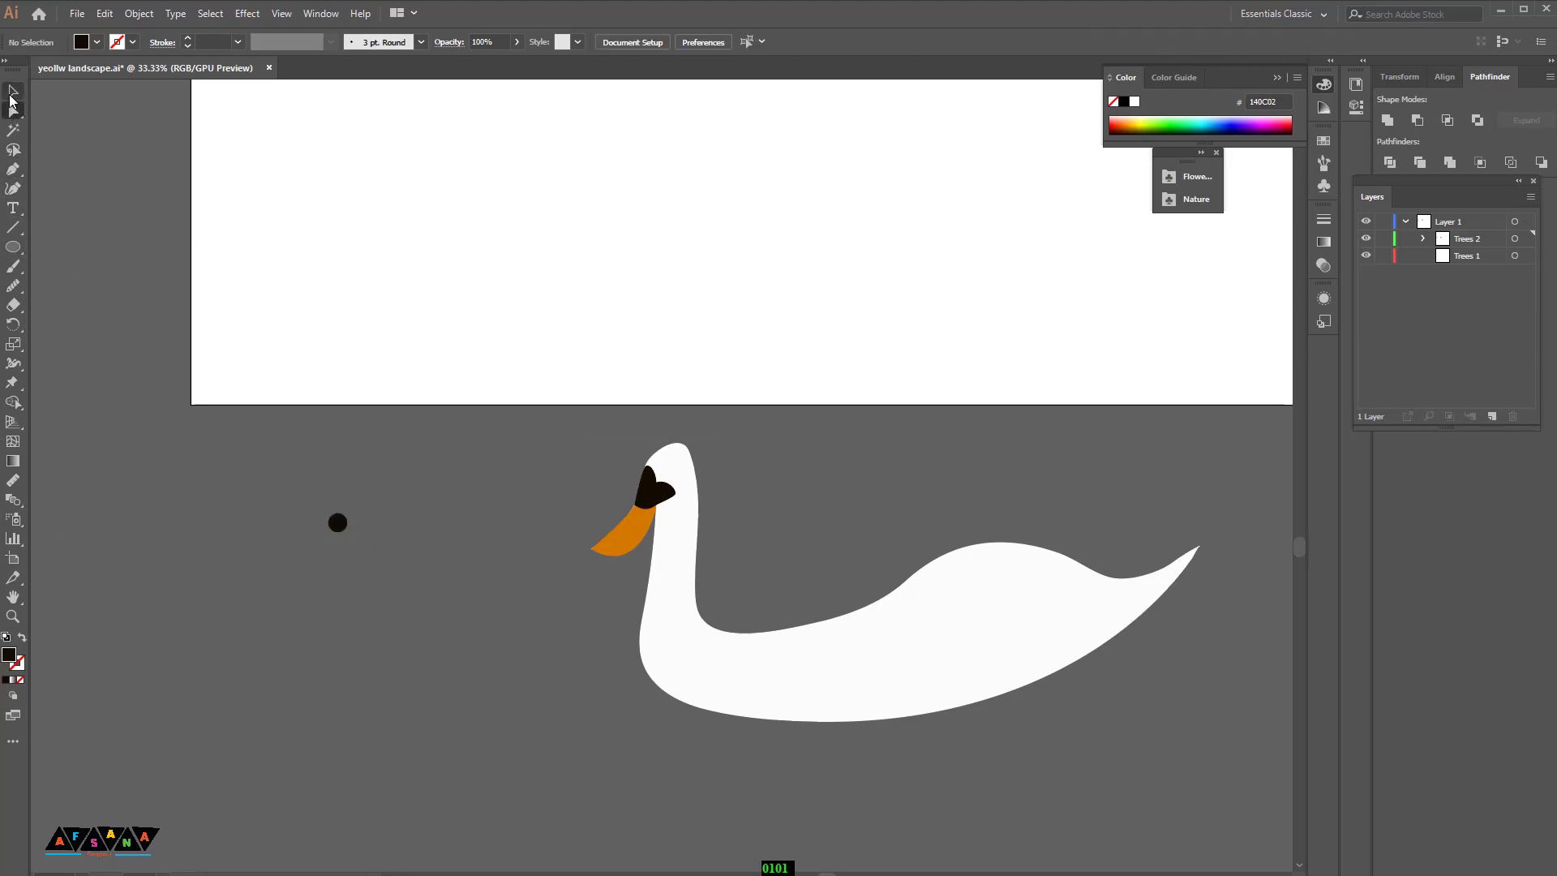
click(370, 532)
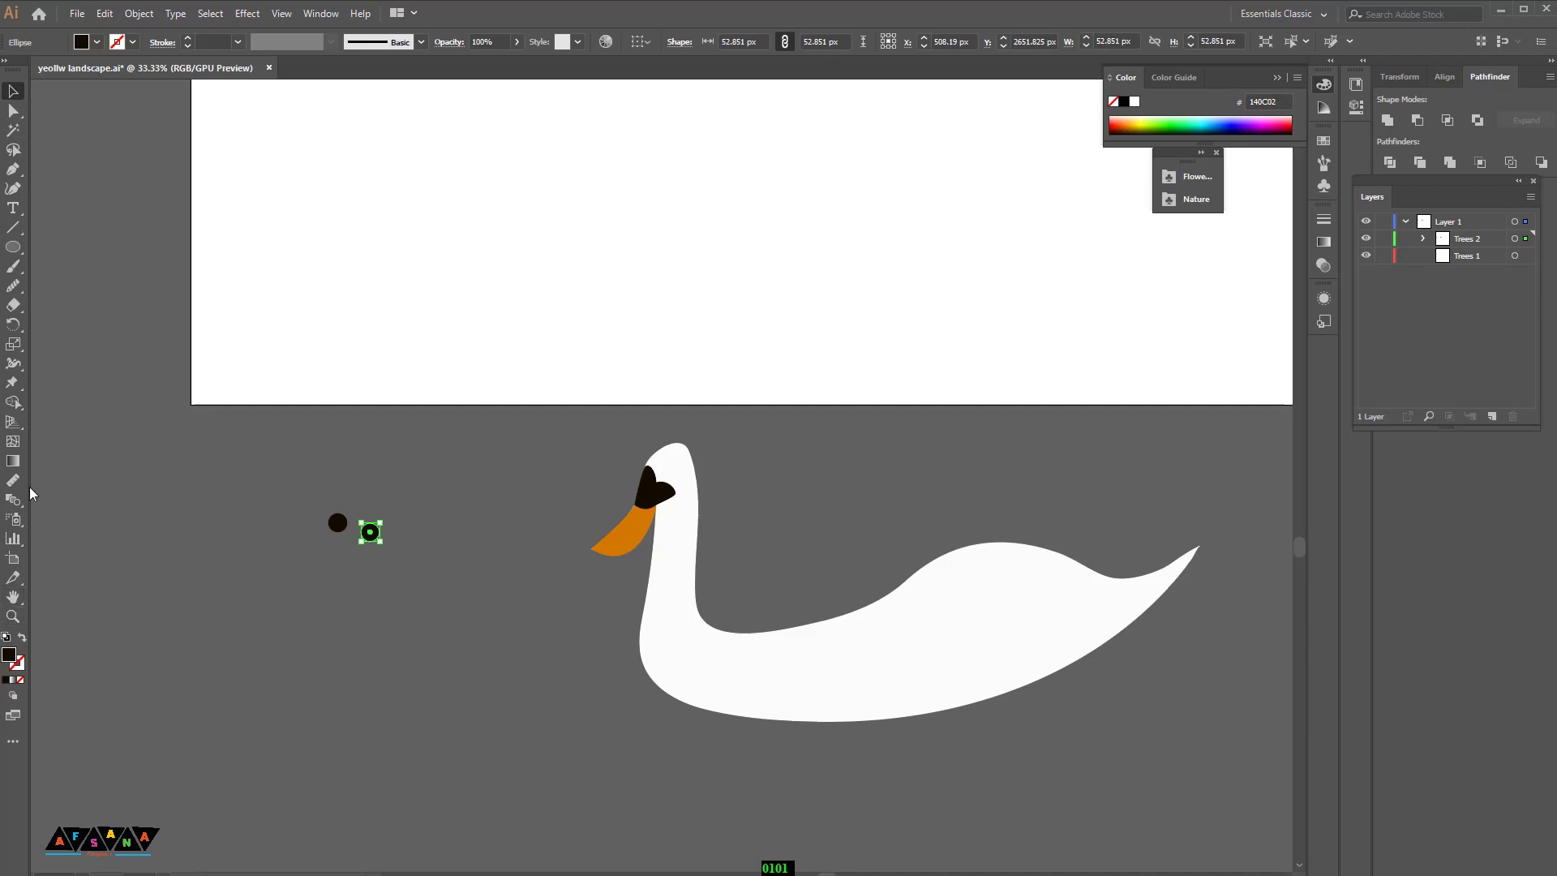
Step: Fill the second circle with an orange-brown colour from the color picker
double_click(9, 656)
click(1226, 462)
click(1404, 365)
click(13, 112)
click(252, 491)
click(364, 531)
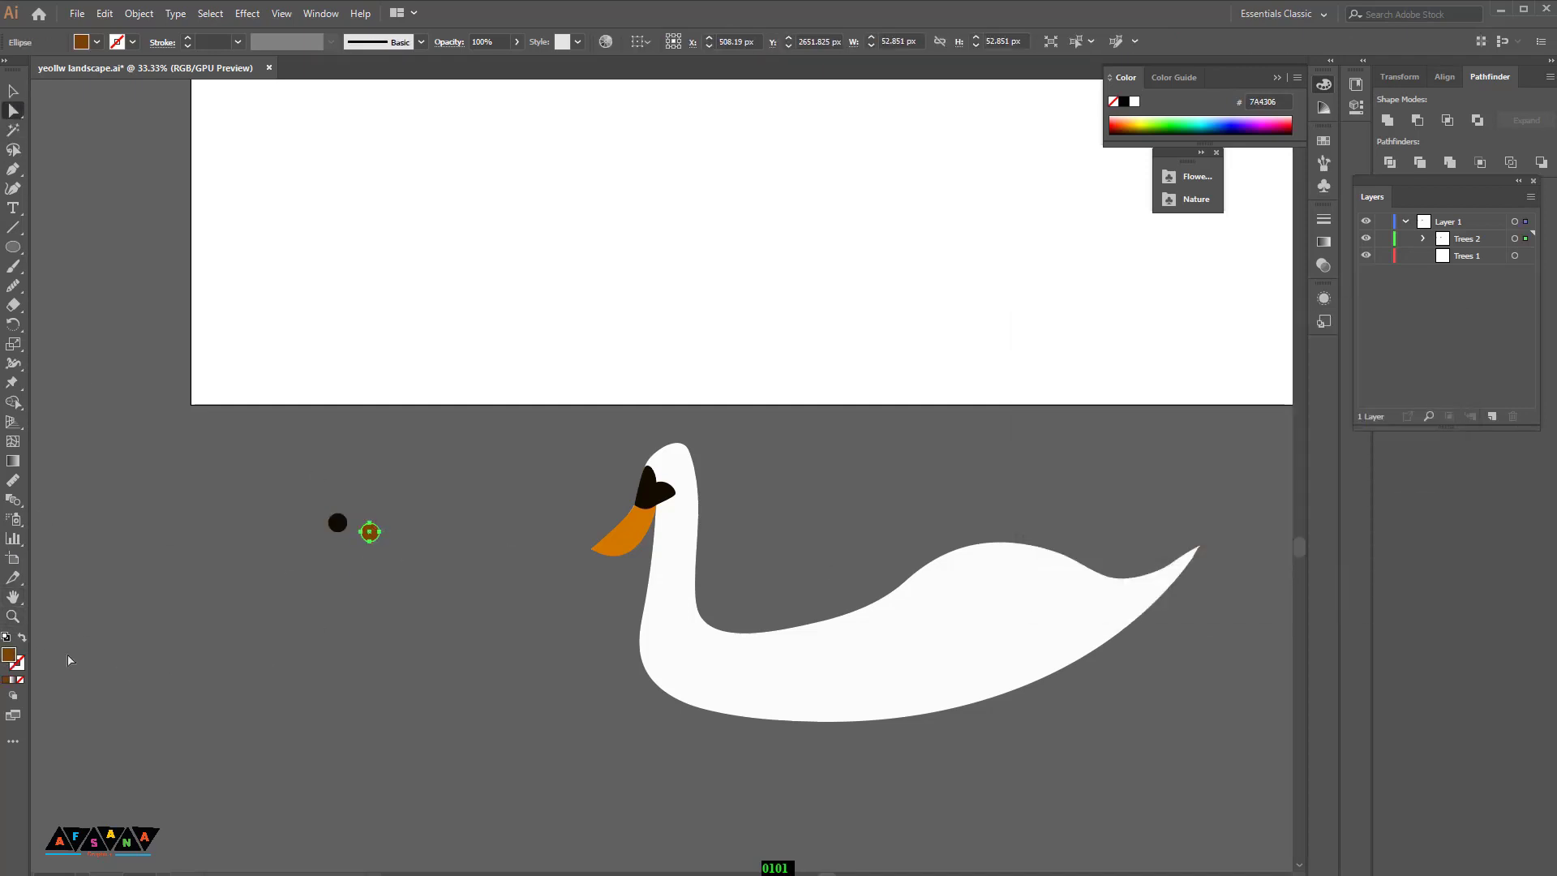
double_click(8, 656)
click(1213, 396)
click(1404, 365)
Step: Scale the black circle down to about 37 px and bring it to the front
key(v)
click(365, 508)
click(370, 531)
drag(379, 542, 370, 533)
click(403, 579)
click(371, 536)
key(ctrl+z)
click(392, 545)
right_click(372, 533)
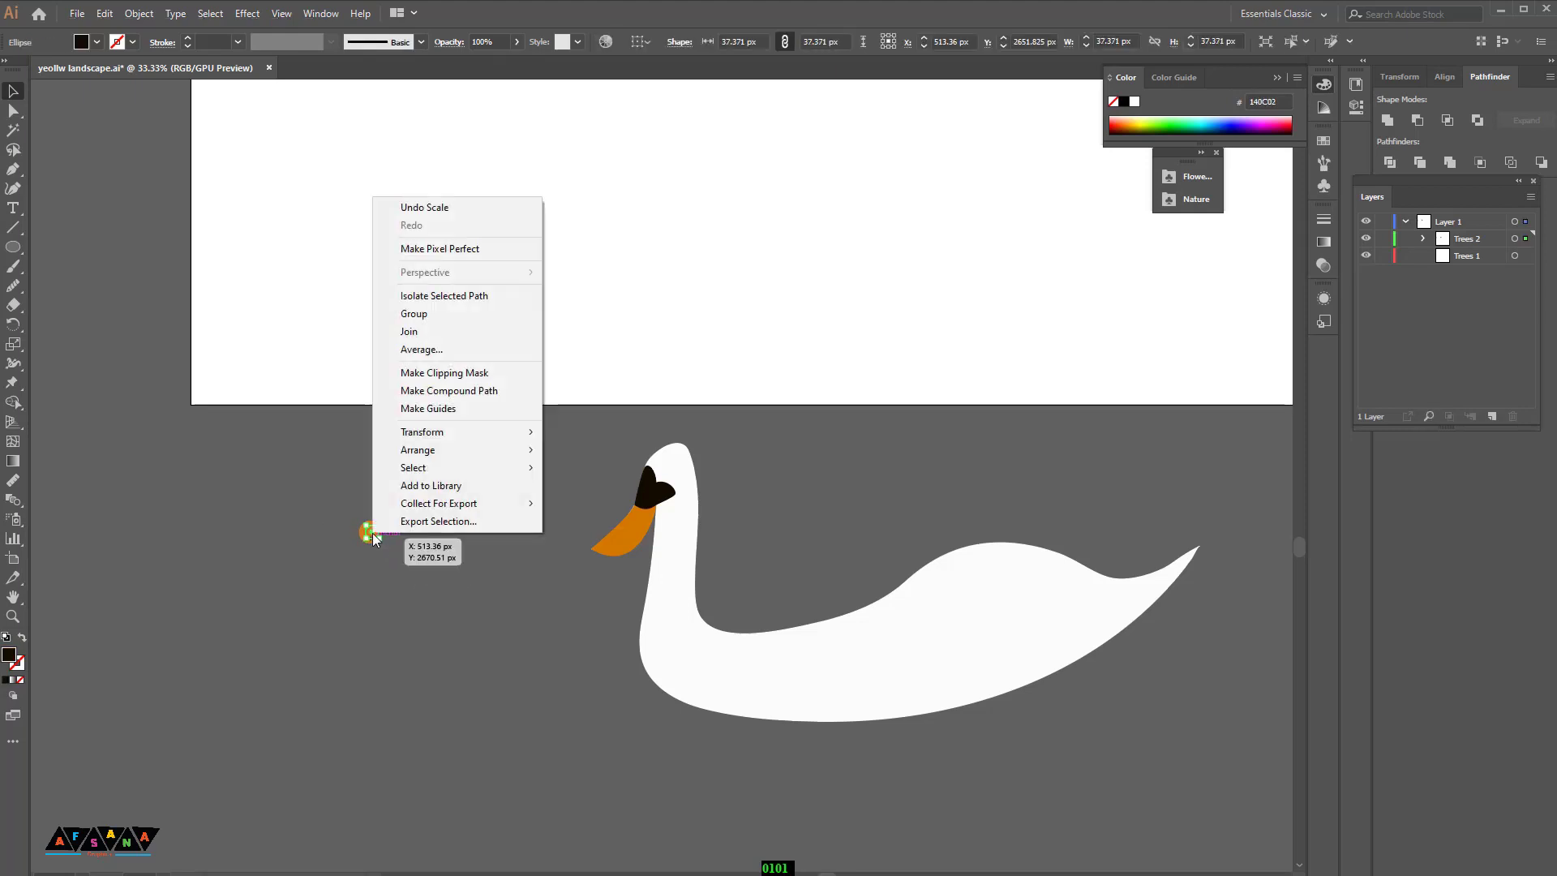
mouse_move(438, 451)
click(581, 450)
Step: Stack the two circles and position them on the eye patch as the swan's eye
click(407, 552)
right_click(326, 524)
drag(408, 555, 671, 478)
click(375, 626)
click(447, 578)
click(825, 508)
click(667, 479)
click(787, 507)
Step: Draw a curved wing shape across the swan's body with the Pen tool
scroll(793, 488, down, 2)
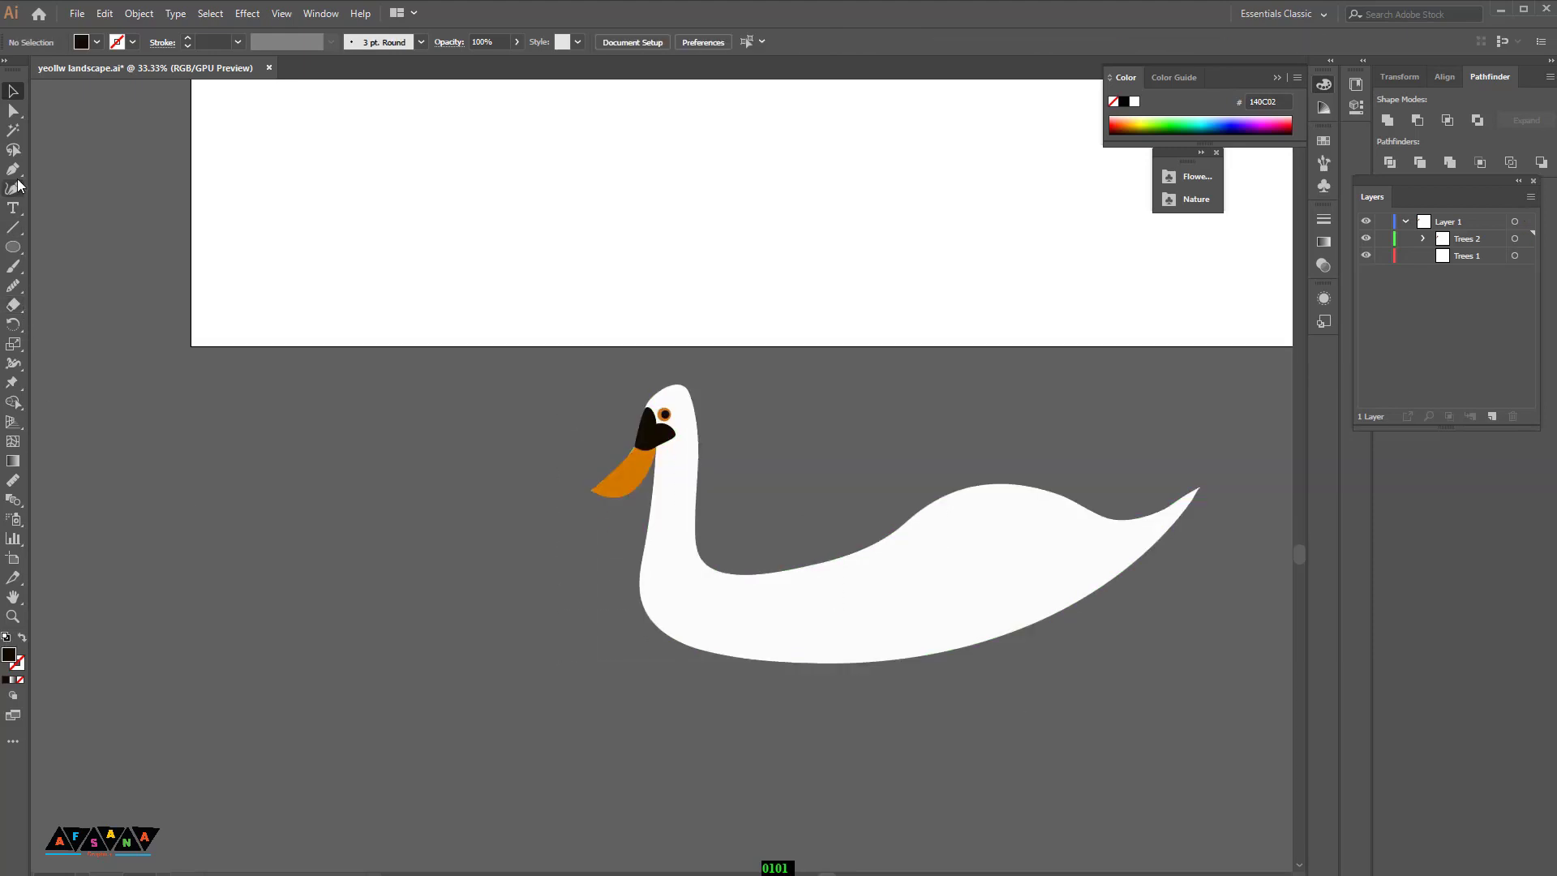
click(814, 564)
drag(1119, 523, 1224, 468)
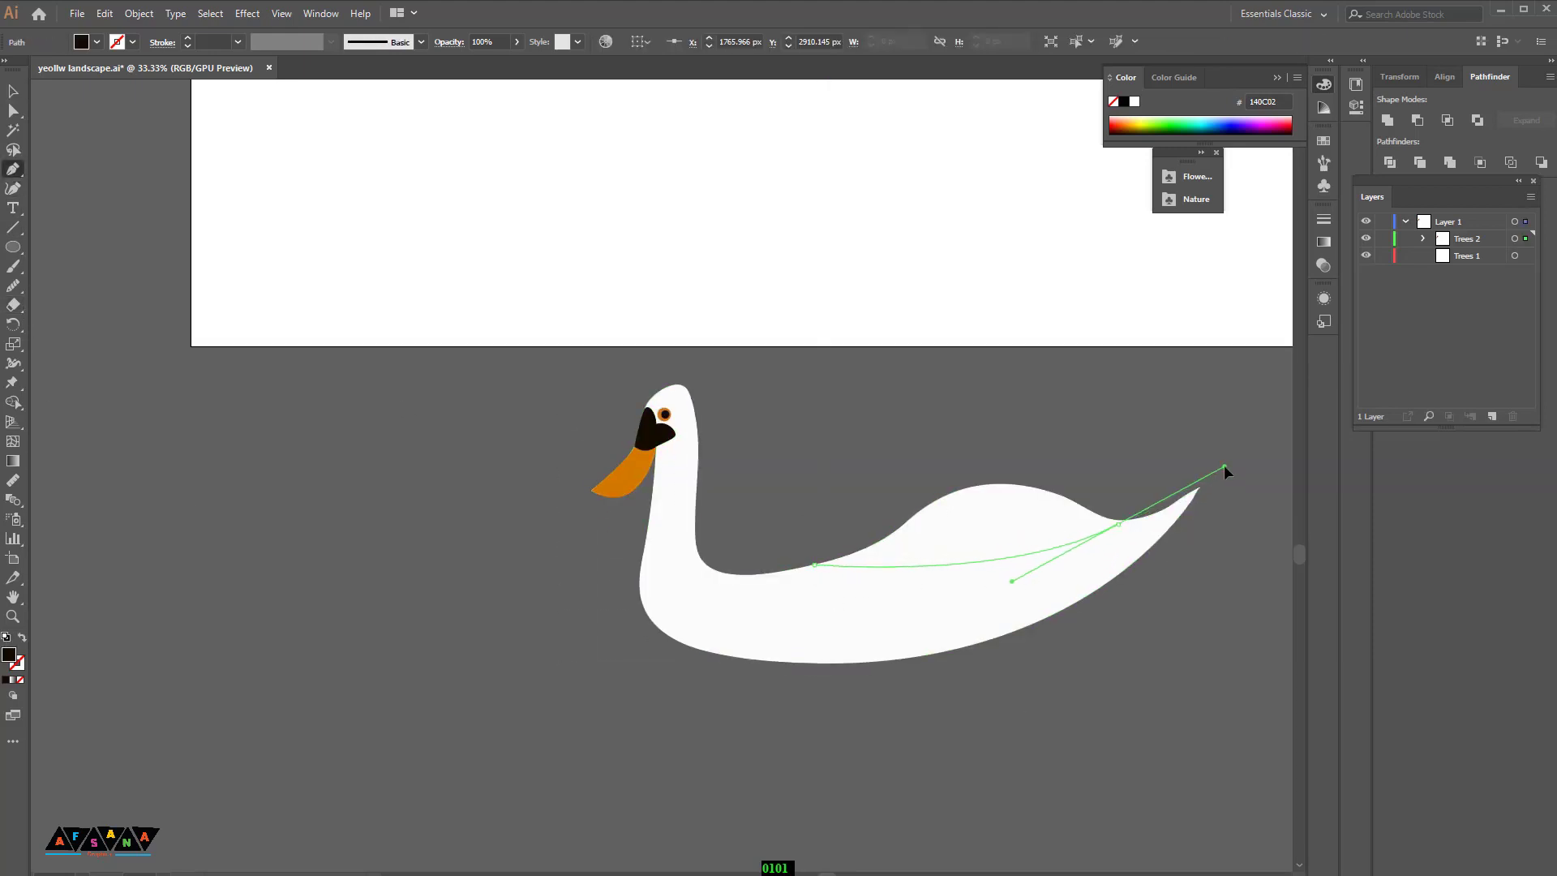
drag(814, 565, 709, 519)
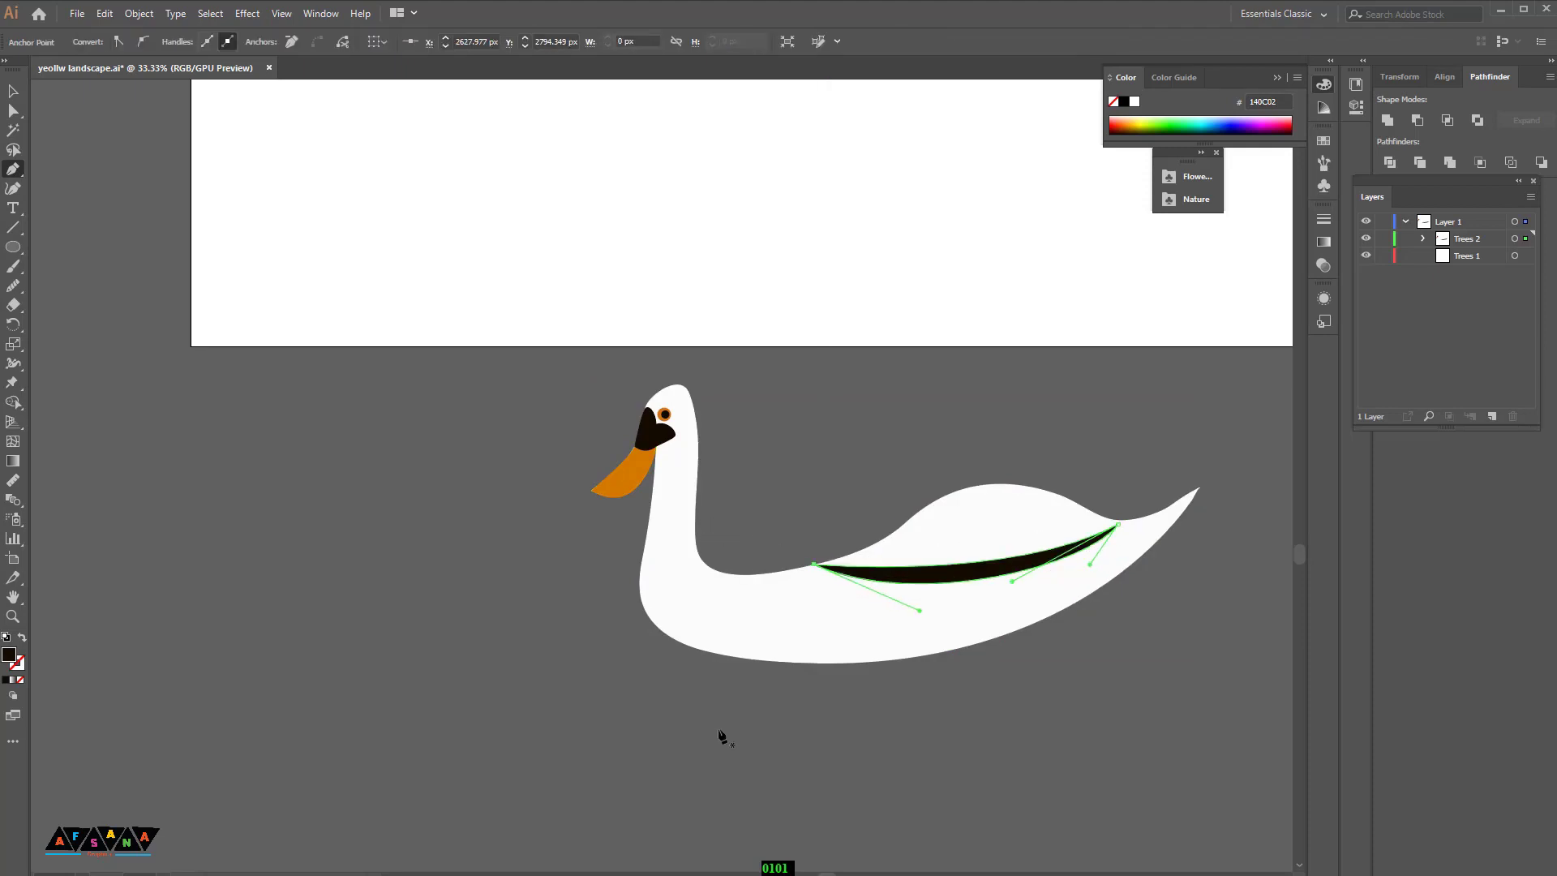
Step: Fill the wing shape with light grey, D1CBC5
double_click(8, 657)
click(1044, 399)
click(1383, 367)
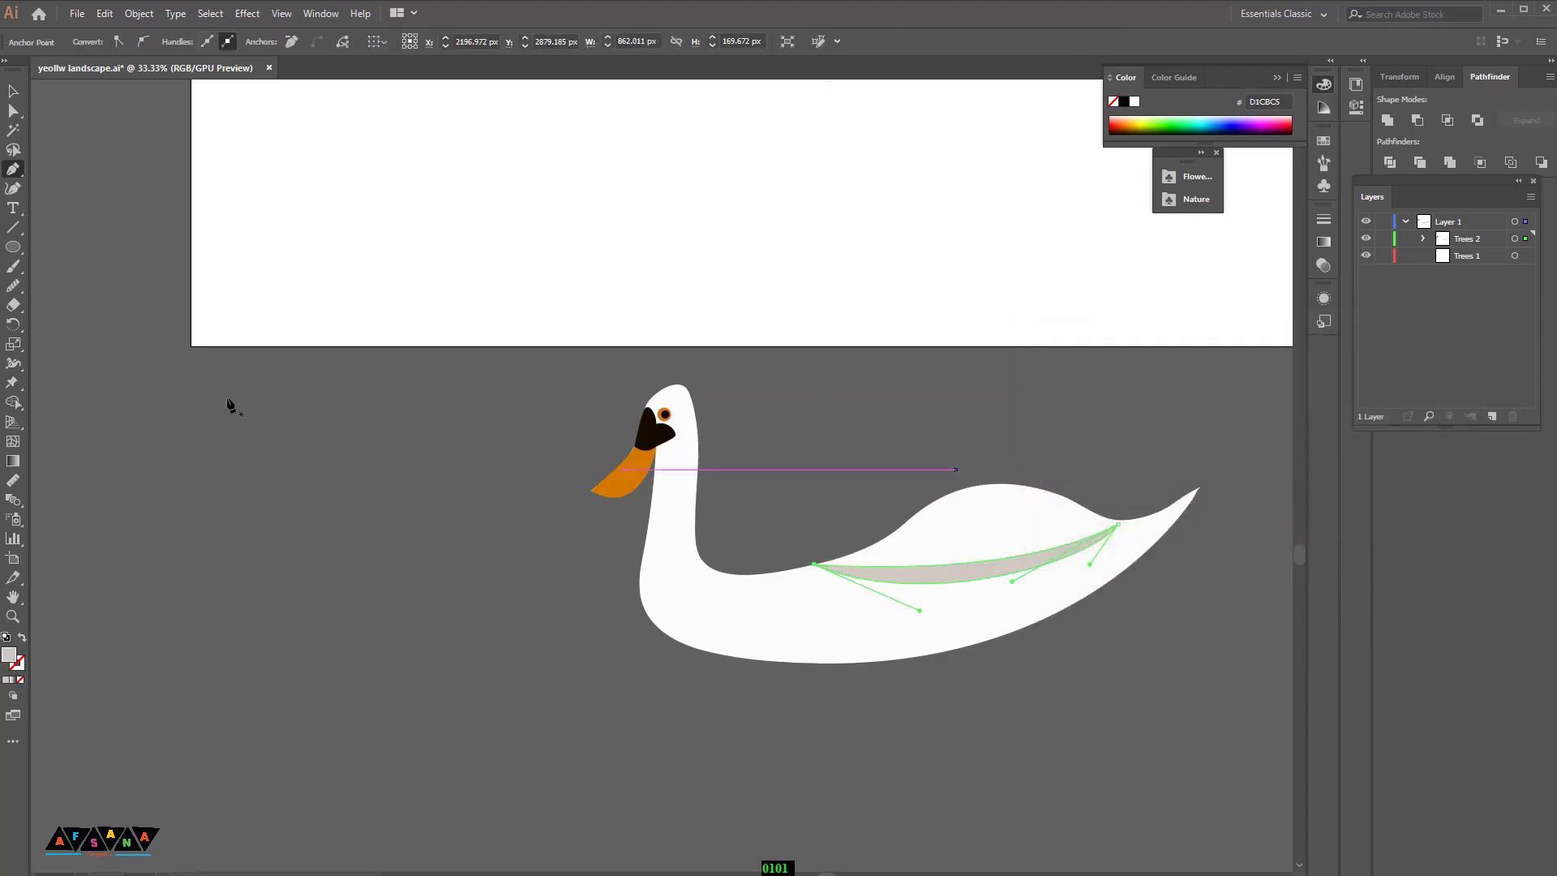
Step: Draw a small grey shading shape on the swan's neck just below the beak with the Pen tool
click(12, 92)
click(633, 737)
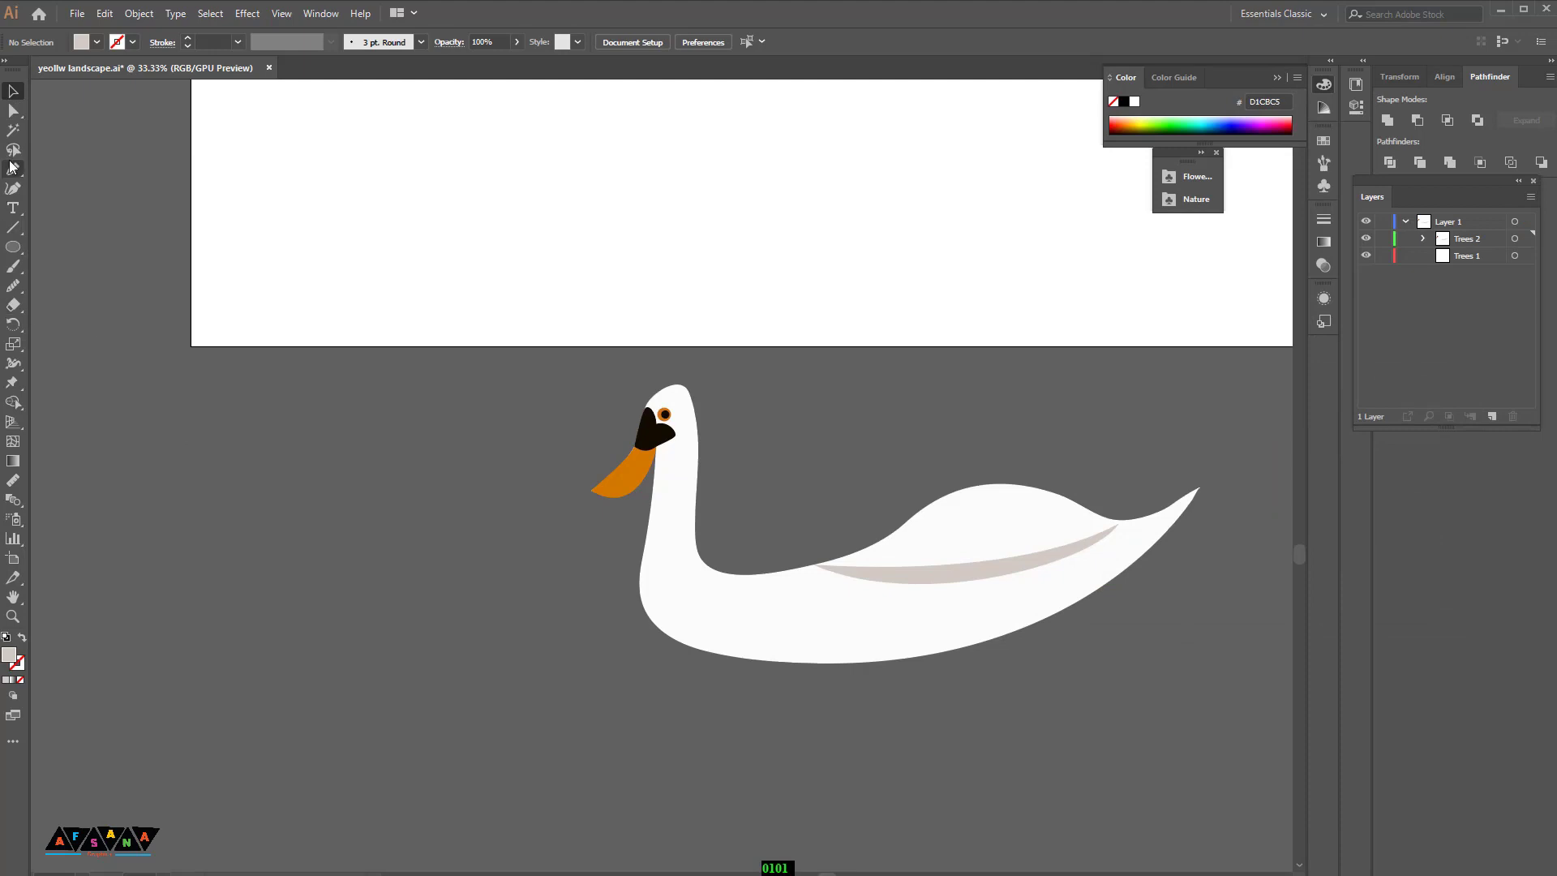
click(652, 502)
drag(696, 478, 708, 448)
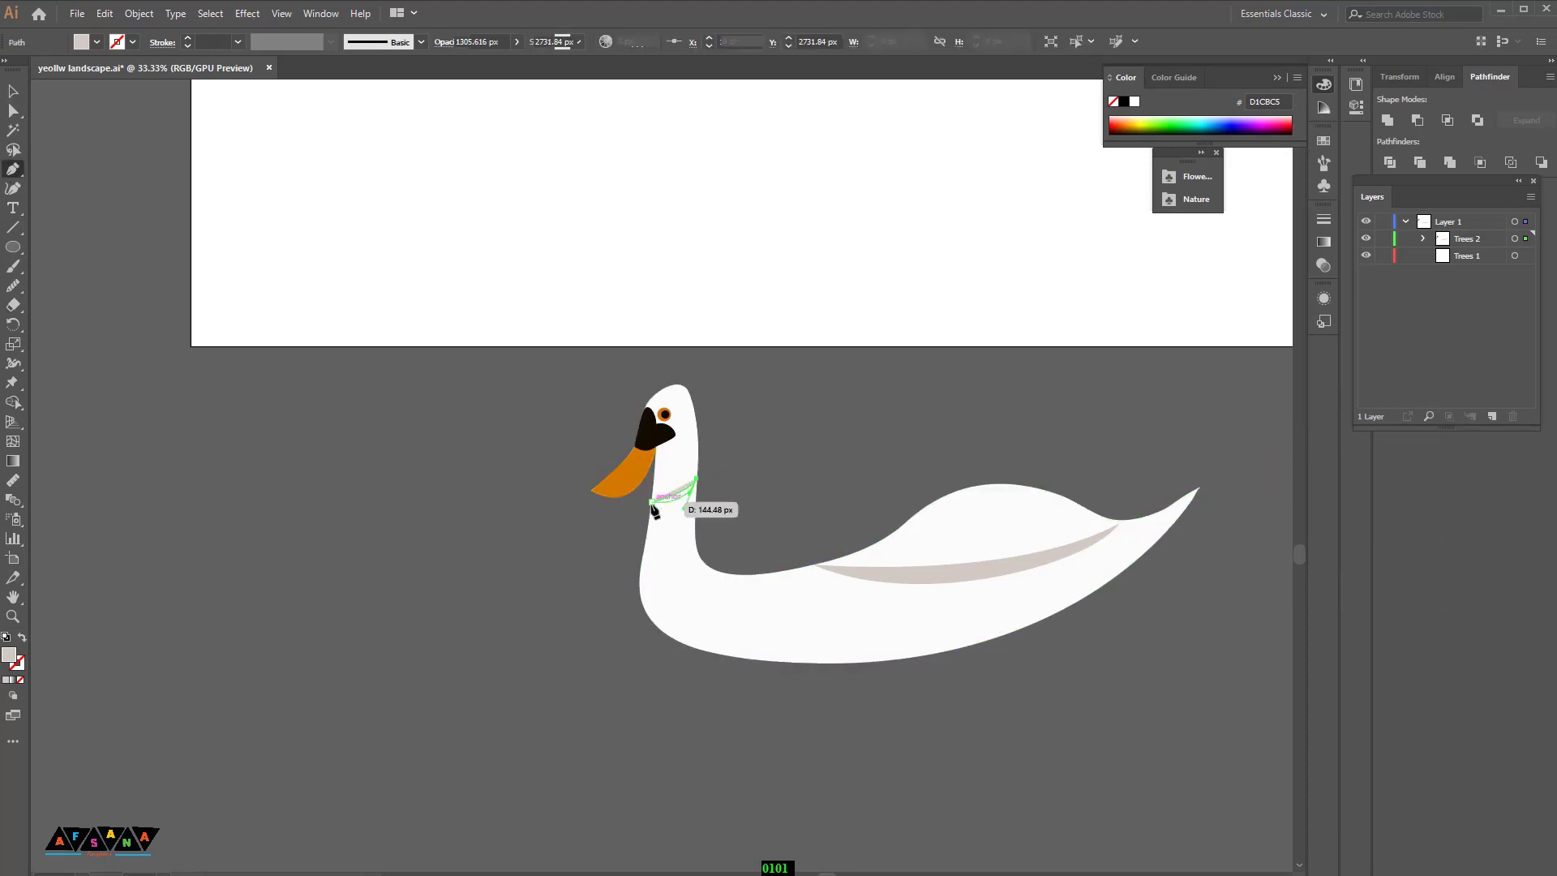
drag(652, 502, 627, 495)
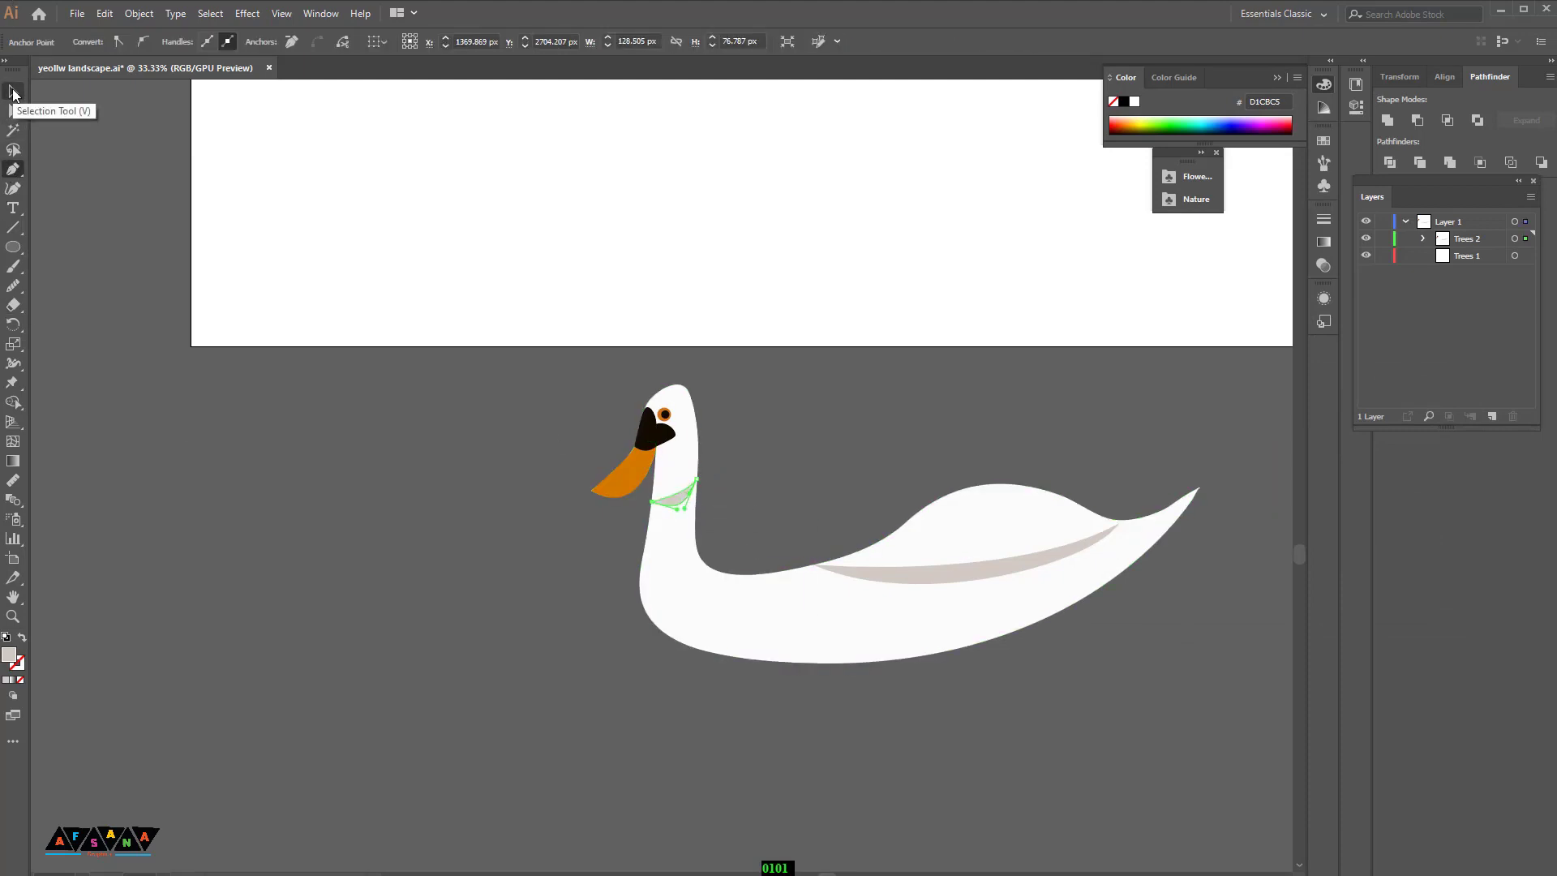
Step: Try to scale the whole swan down
click(12, 91)
click(961, 769)
scroll(961, 769, up, 1)
drag(588, 472, 1062, 712)
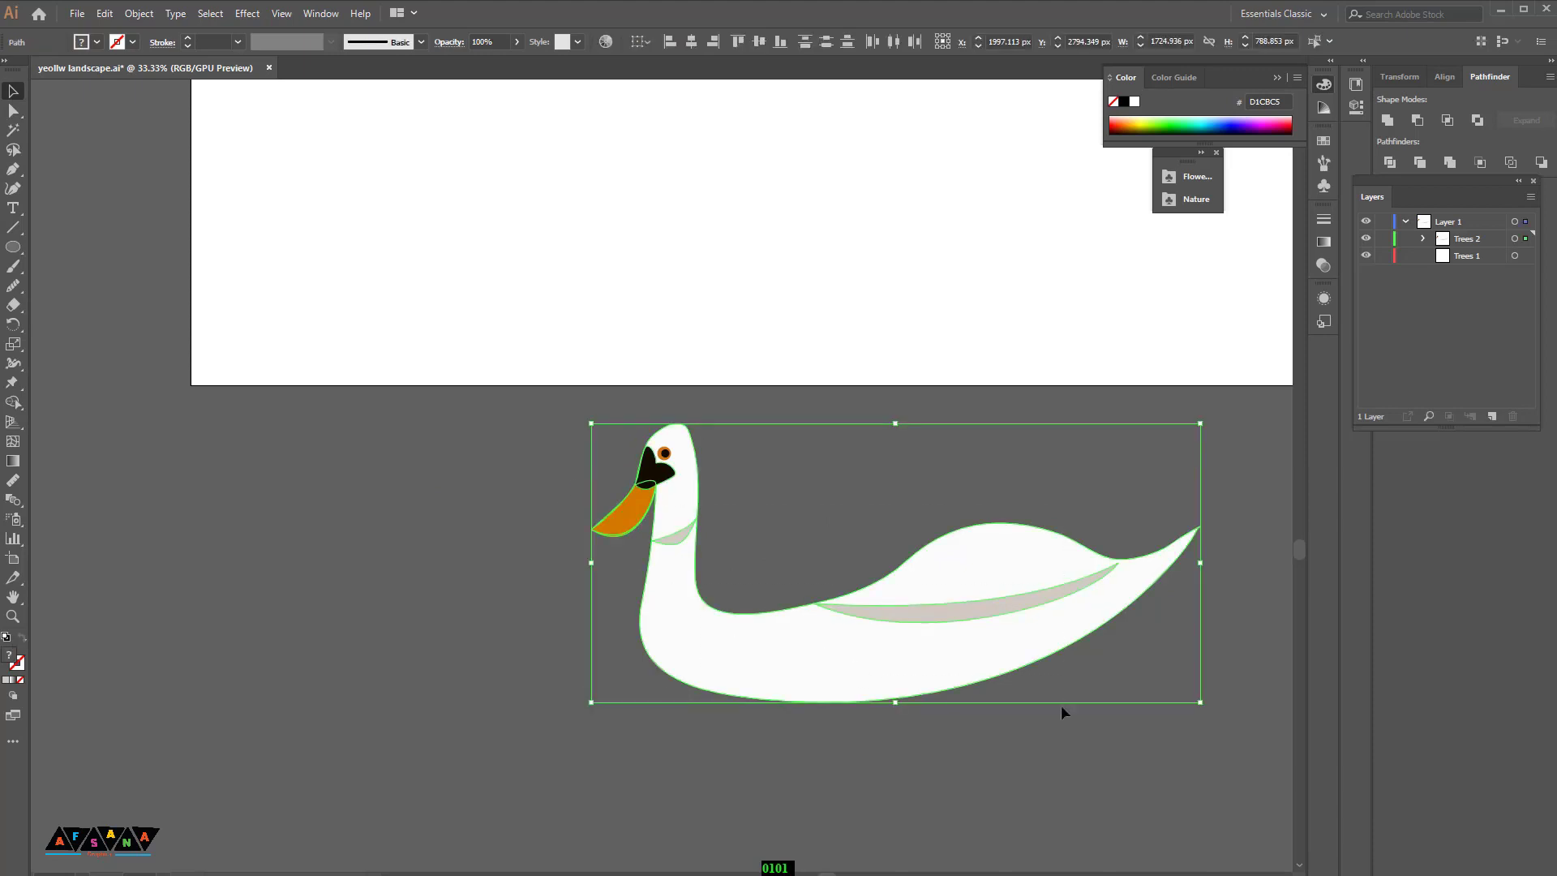
drag(1207, 699, 1138, 681)
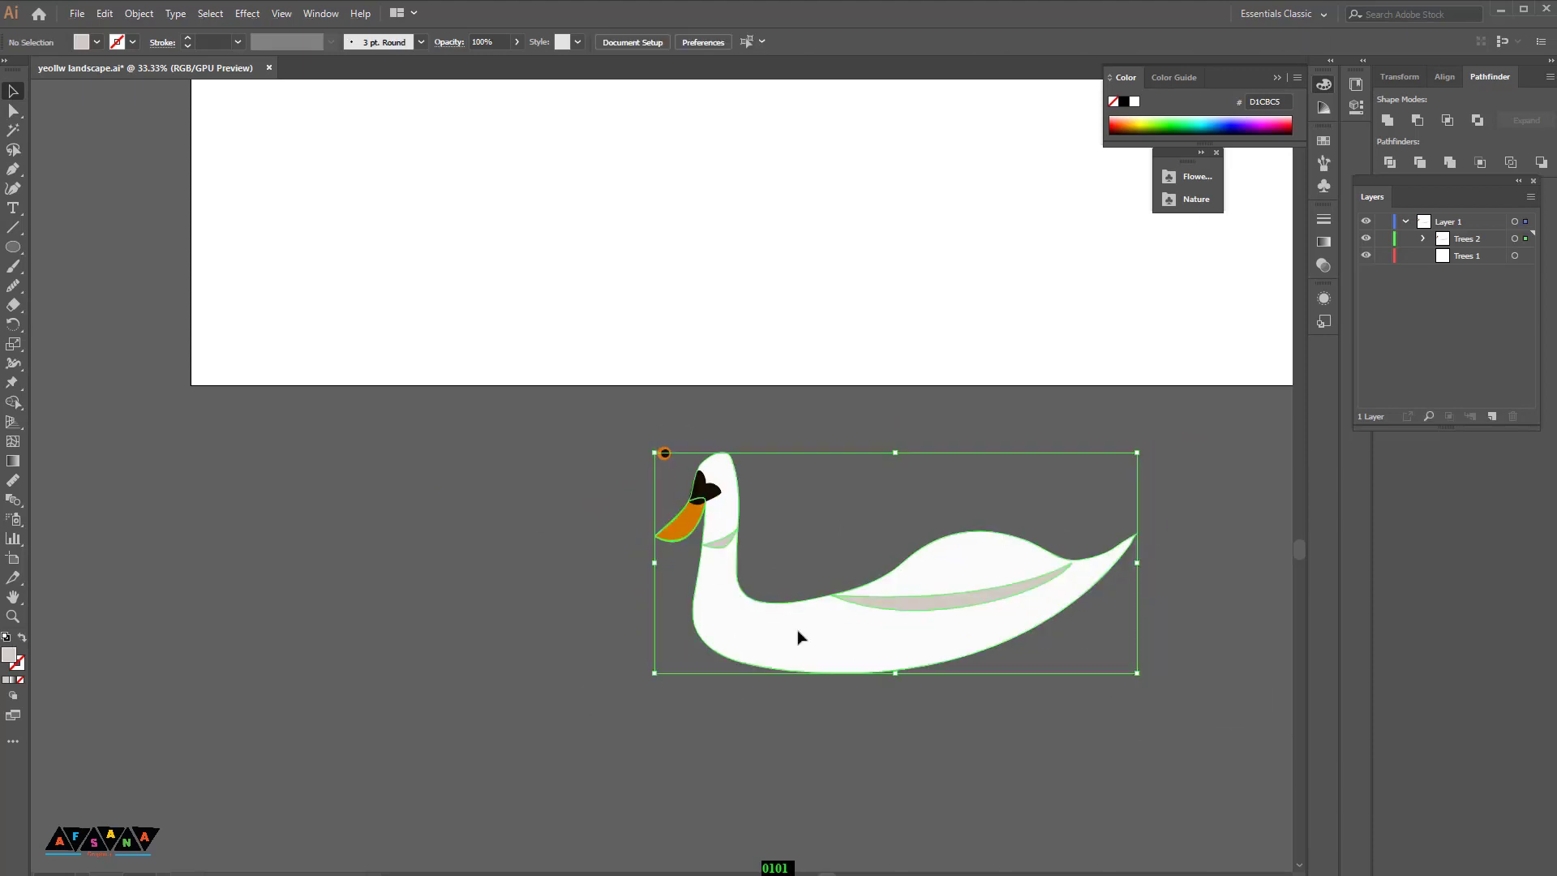
key(ctrl+z)
Step: Select the whole swan again and scale it down by its corner handle
drag(1042, 730, 860, 752)
right_click(562, 462)
click(614, 596)
right_click(396, 491)
click(454, 630)
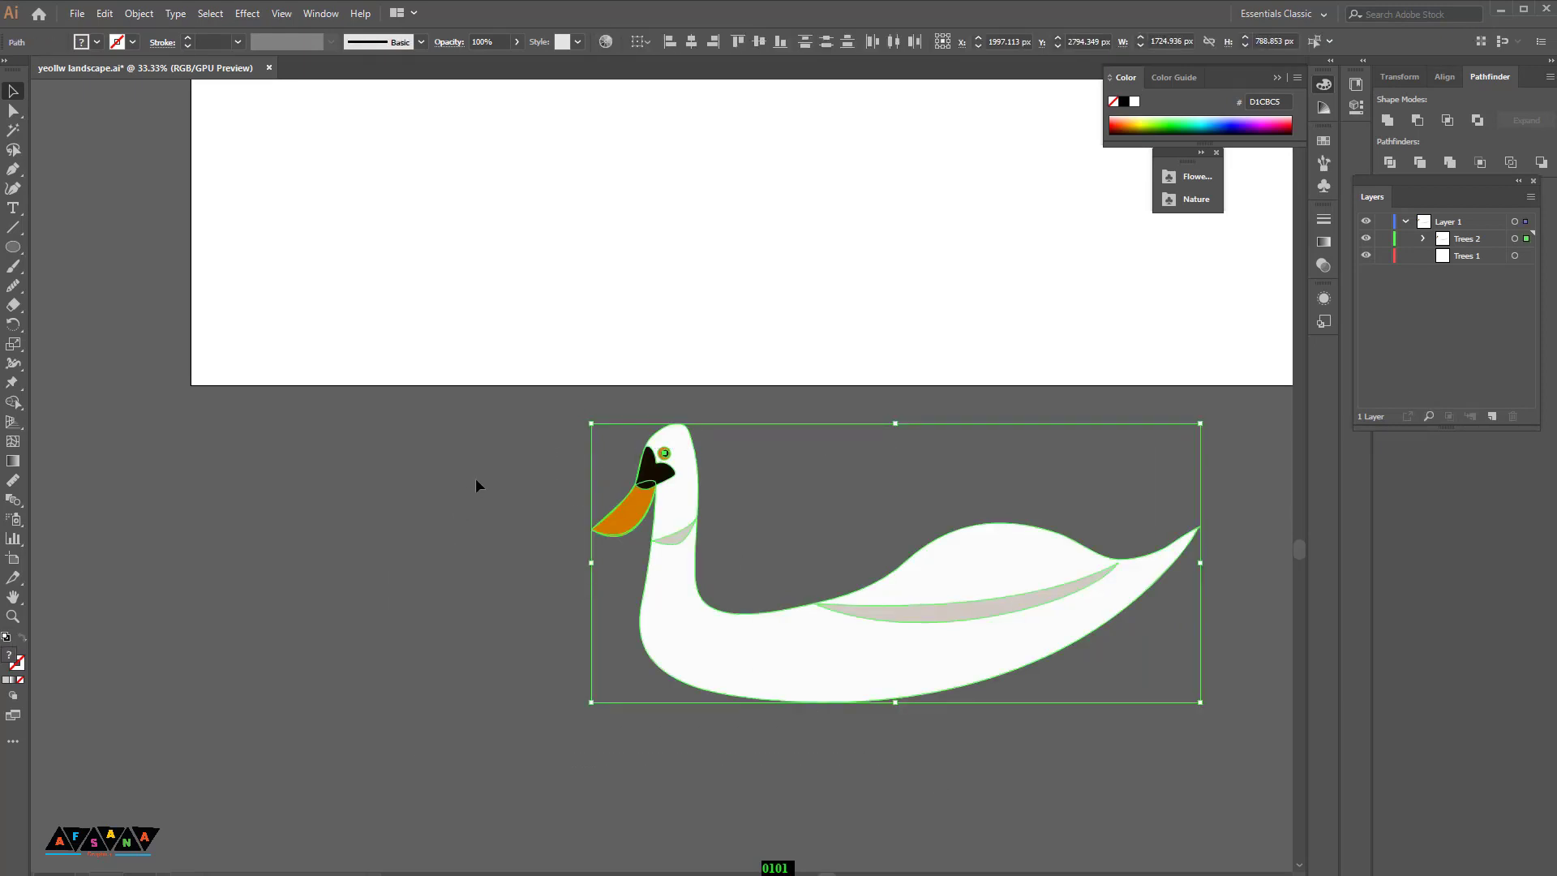
right_click(459, 464)
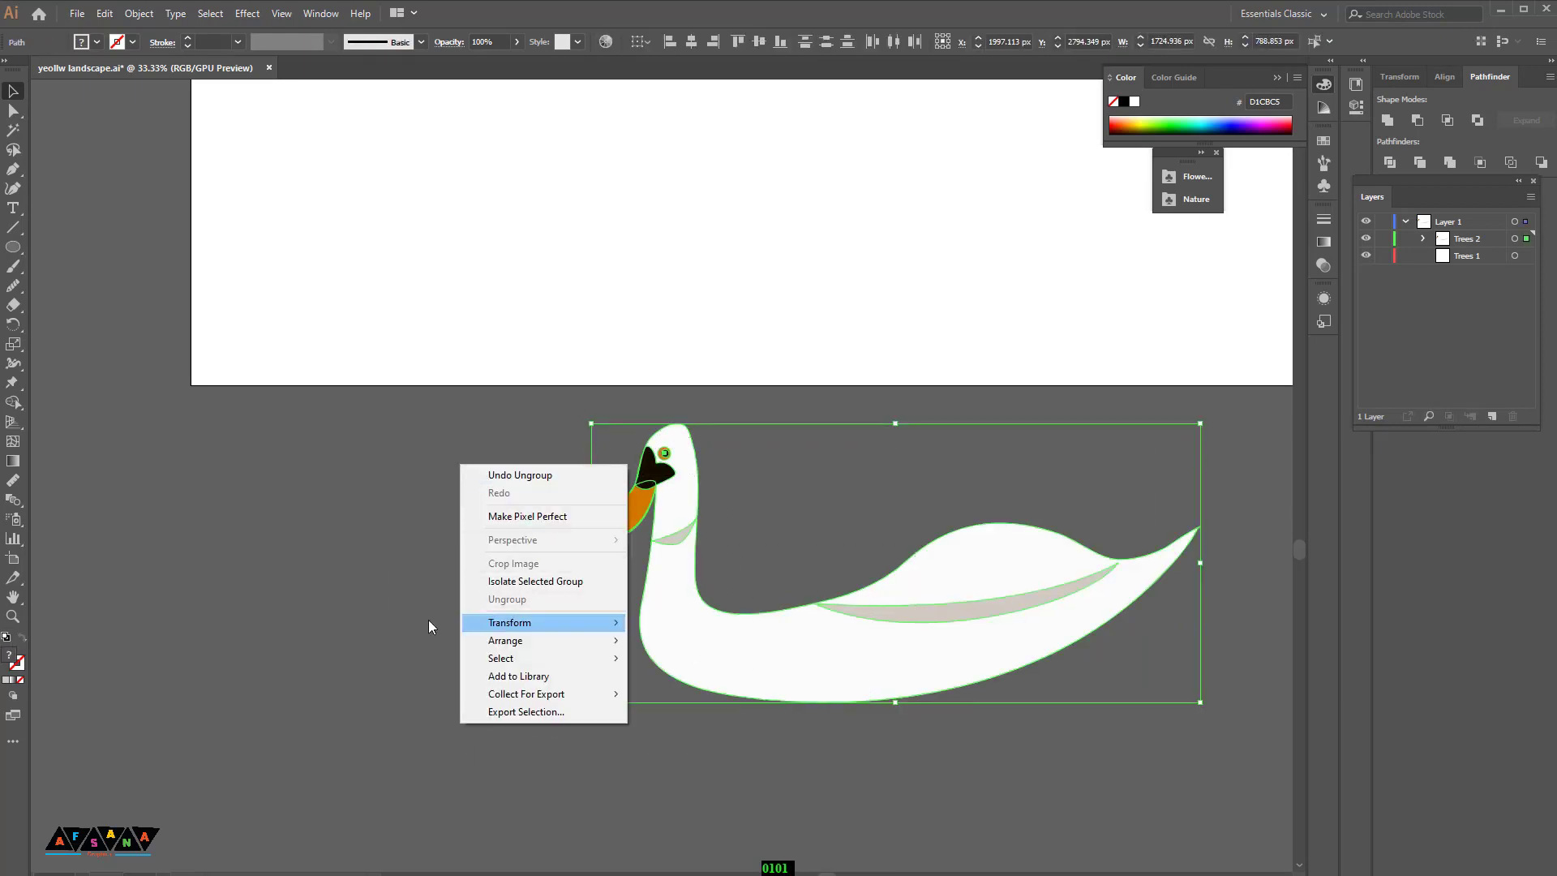
drag(532, 460, 1039, 774)
right_click(295, 479)
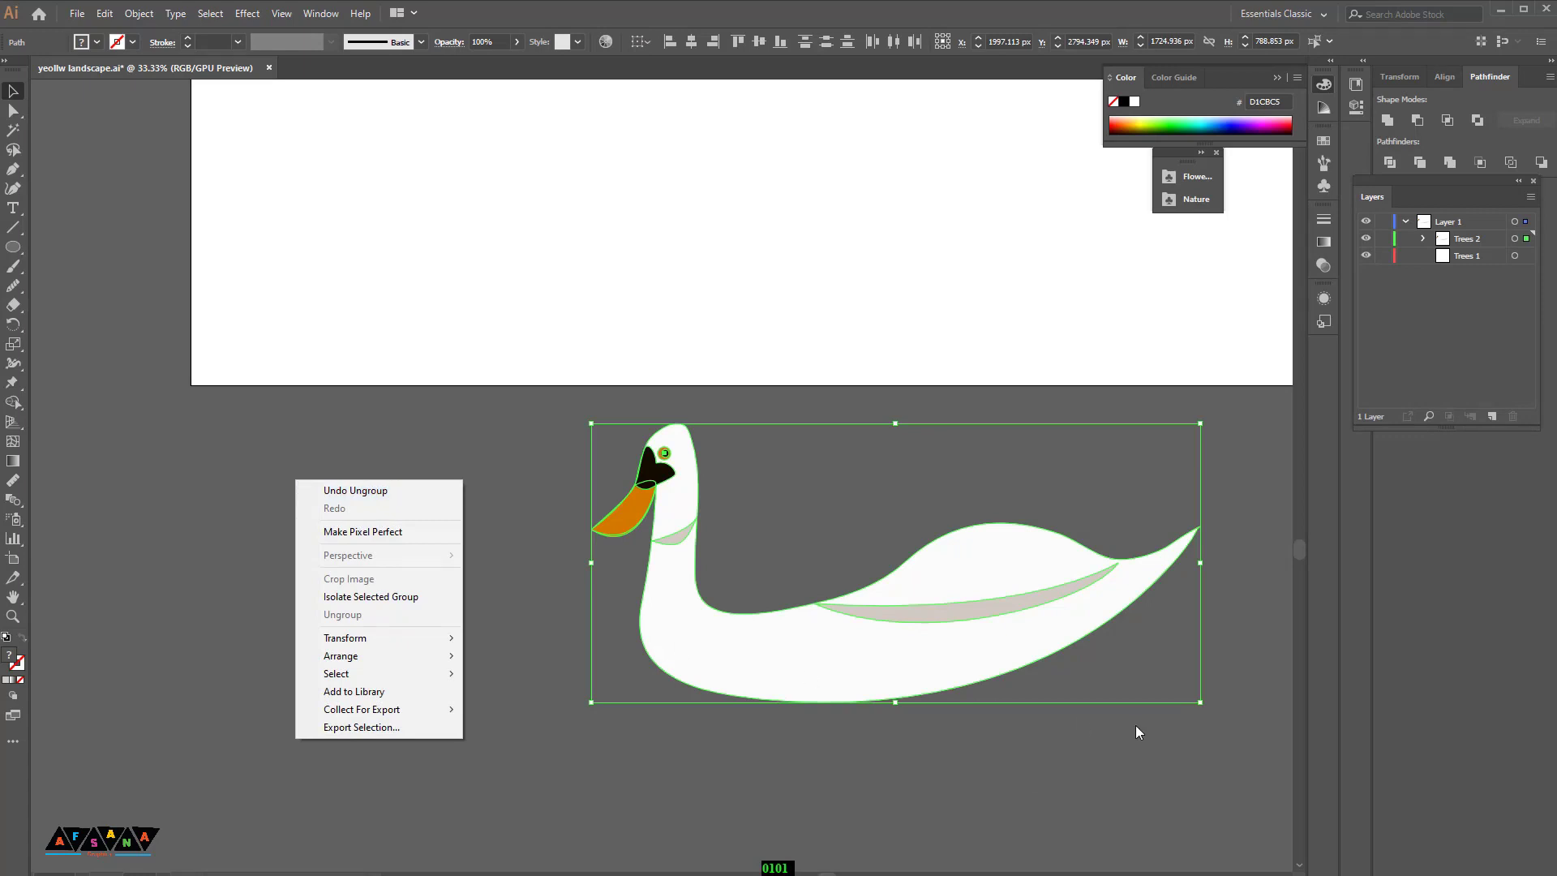
click(898, 728)
drag(1200, 702, 788, 638)
Step: Move the swan beside the artboard's right edge
scroll(1134, 724, up, 3)
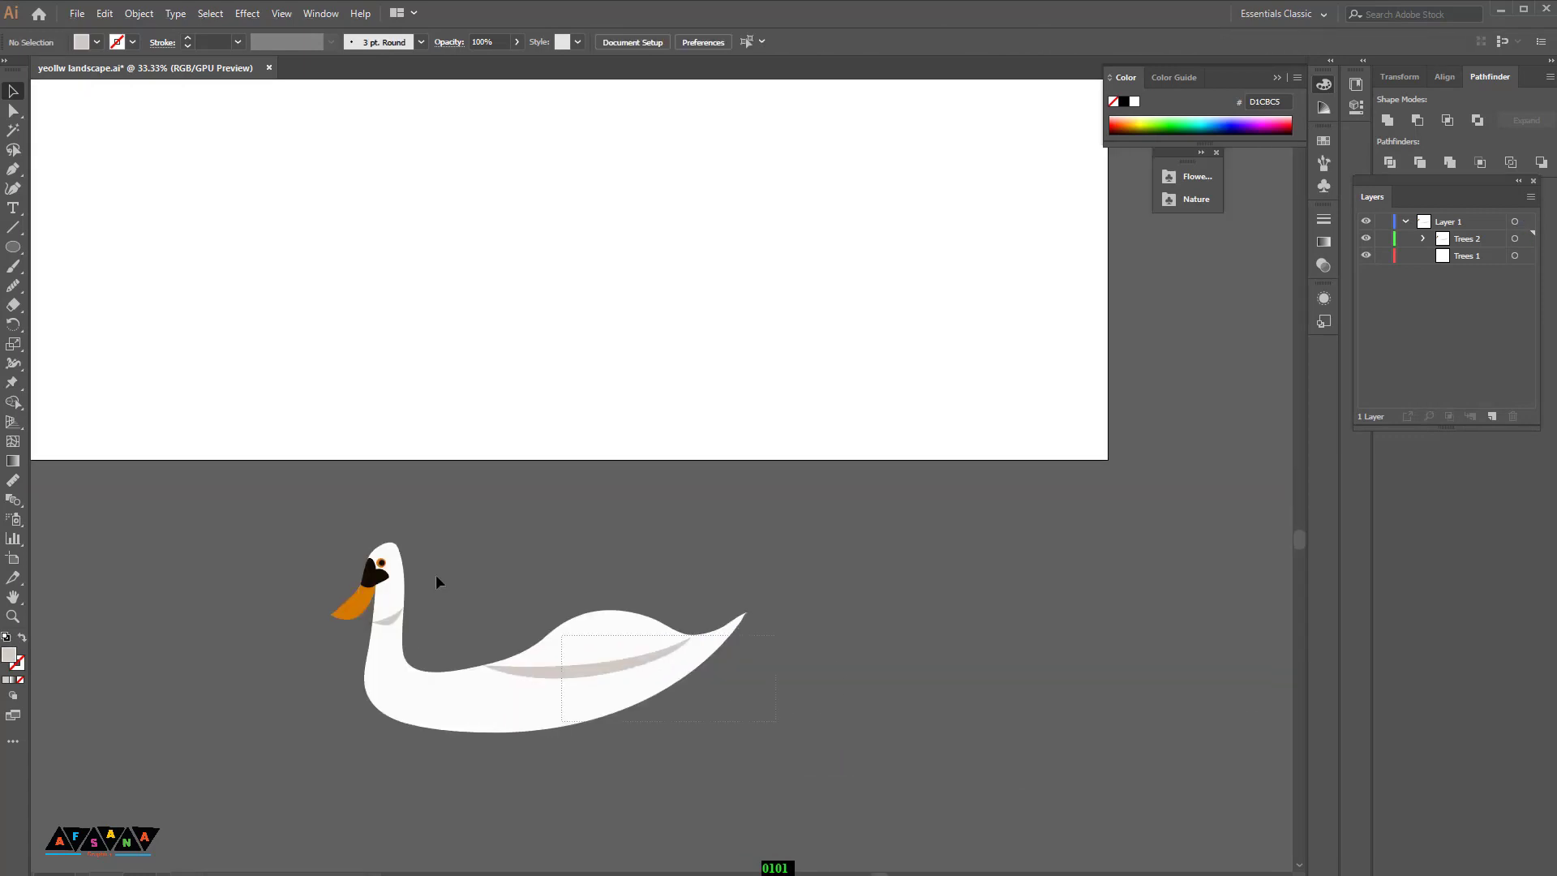
drag(574, 683, 1065, 692)
drag(666, 682, 528, 719)
drag(896, 736, 1127, 381)
drag(1054, 661, 969, 856)
drag(1032, 591, 1125, 424)
drag(1018, 688, 1289, 748)
drag(632, 545, 767, 539)
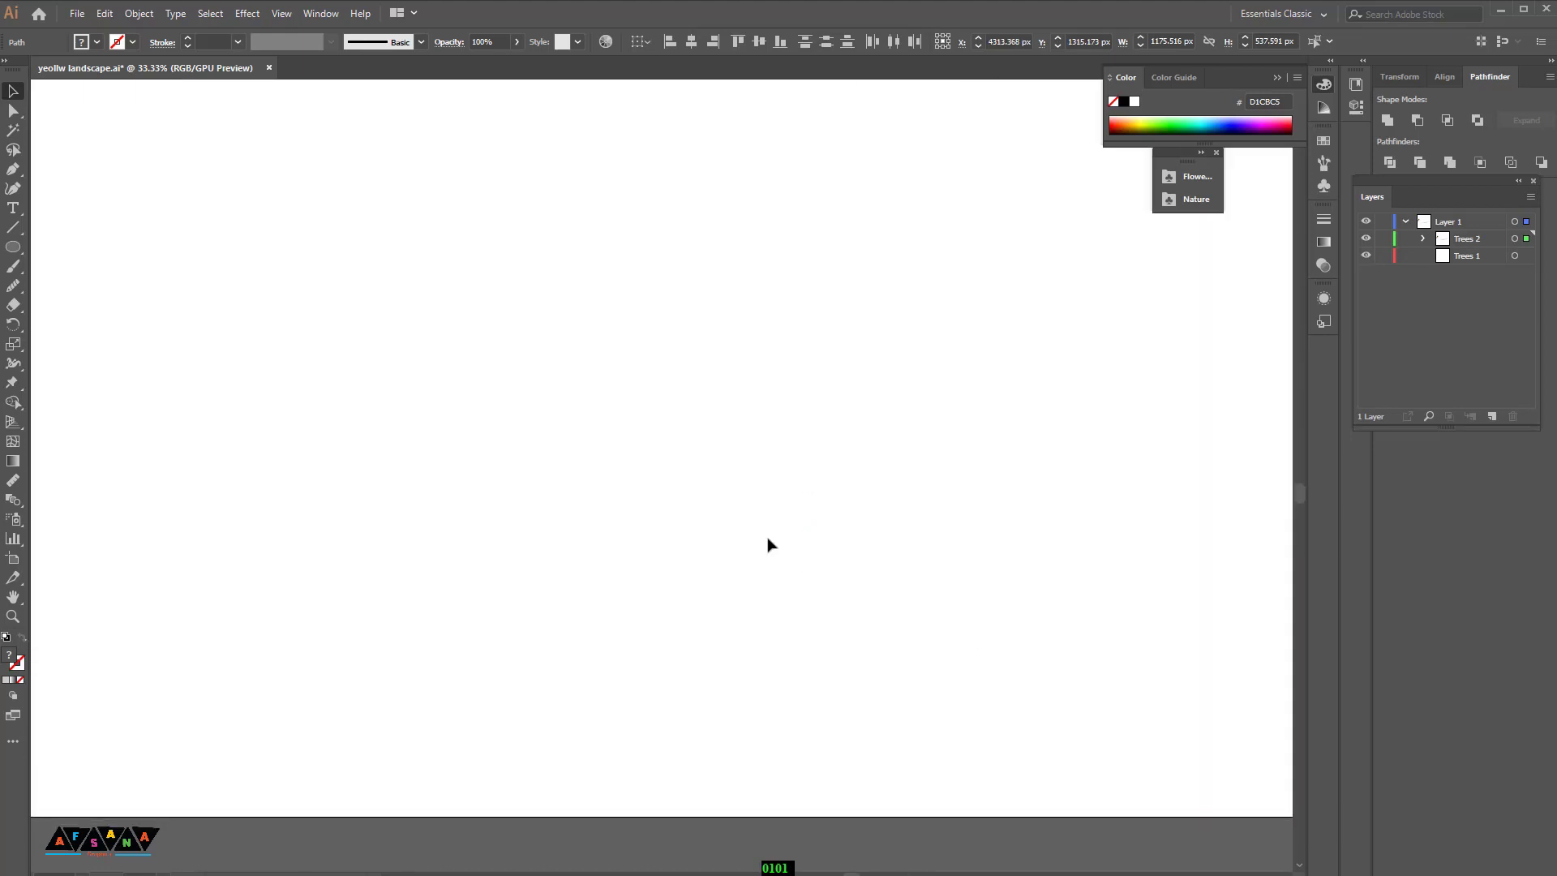
key(ctrl+minus)
key(ctrl+minus)
key(ctrl+minus)
click(660, 615)
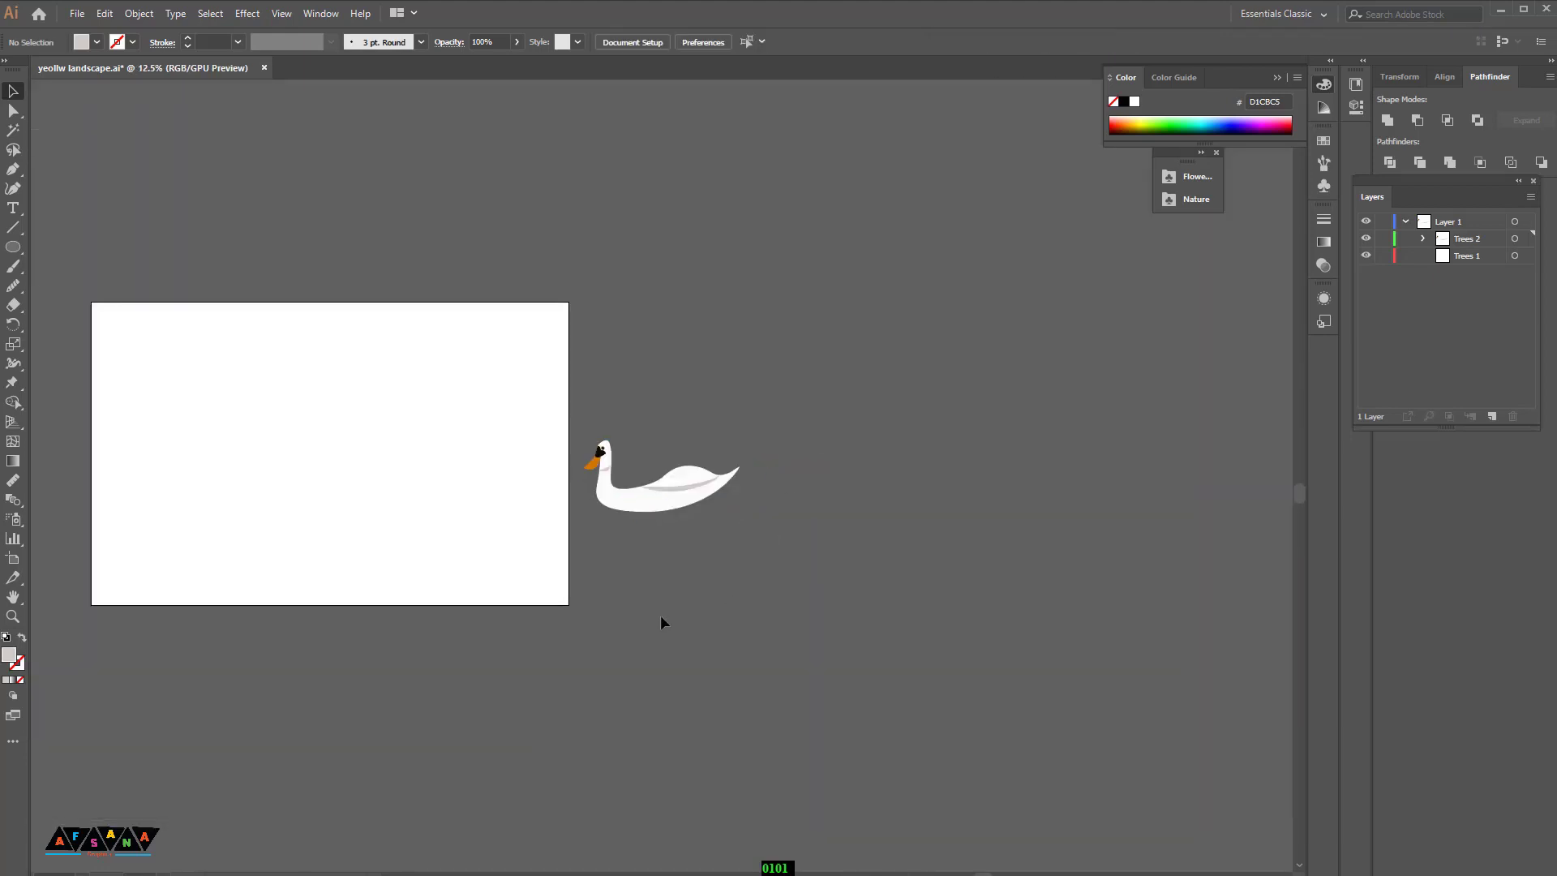
drag(496, 672, 938, 591)
key(ctrl+plus)
drag(973, 643, 898, 678)
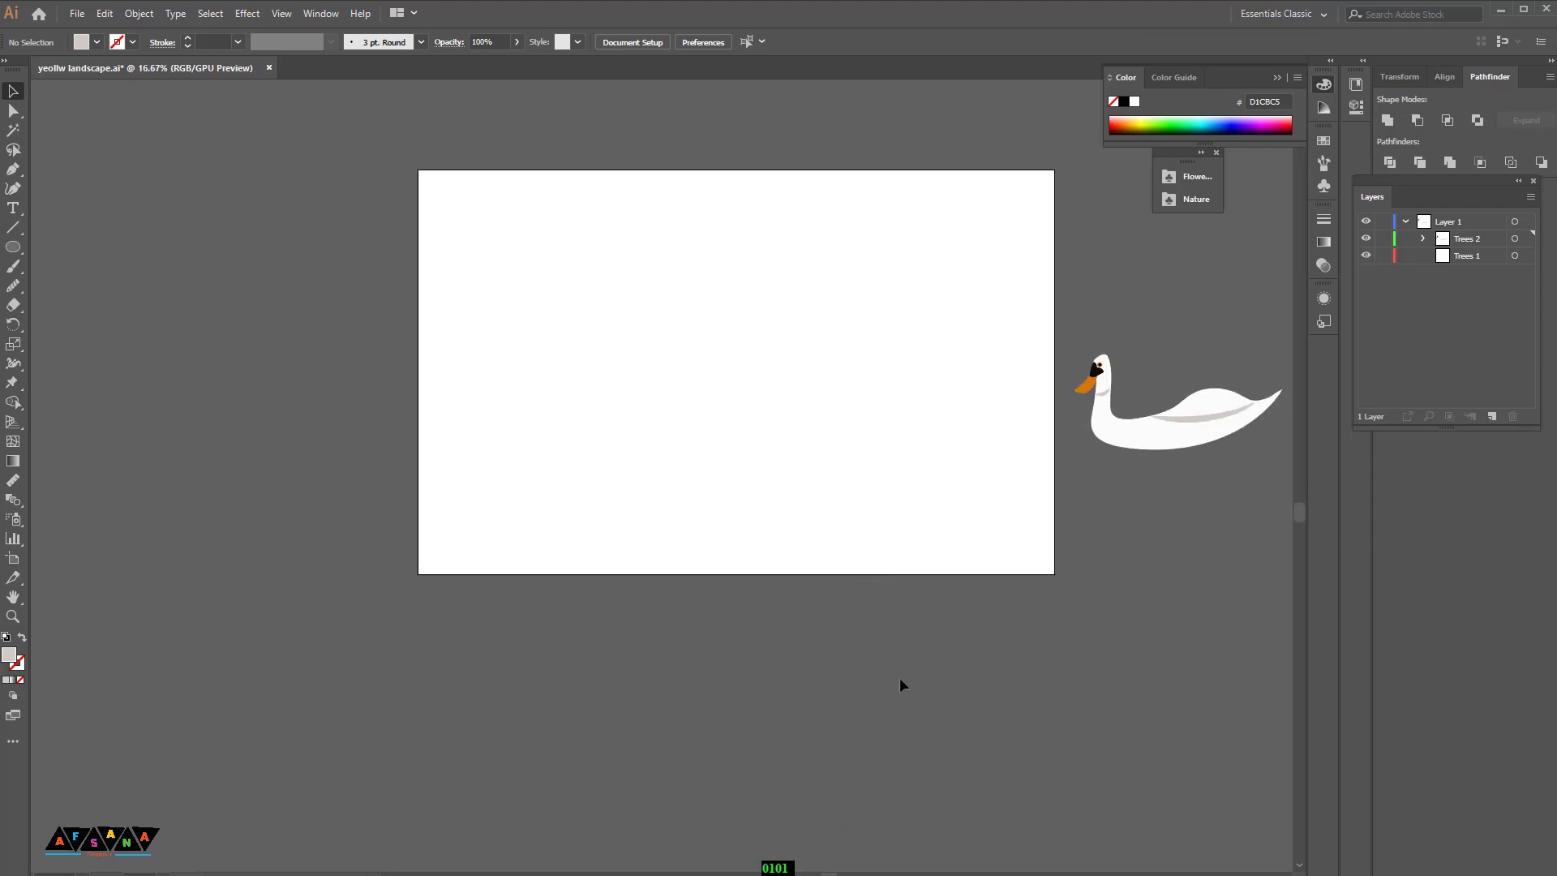
key(ctrl+plus)
drag(771, 420, 739, 459)
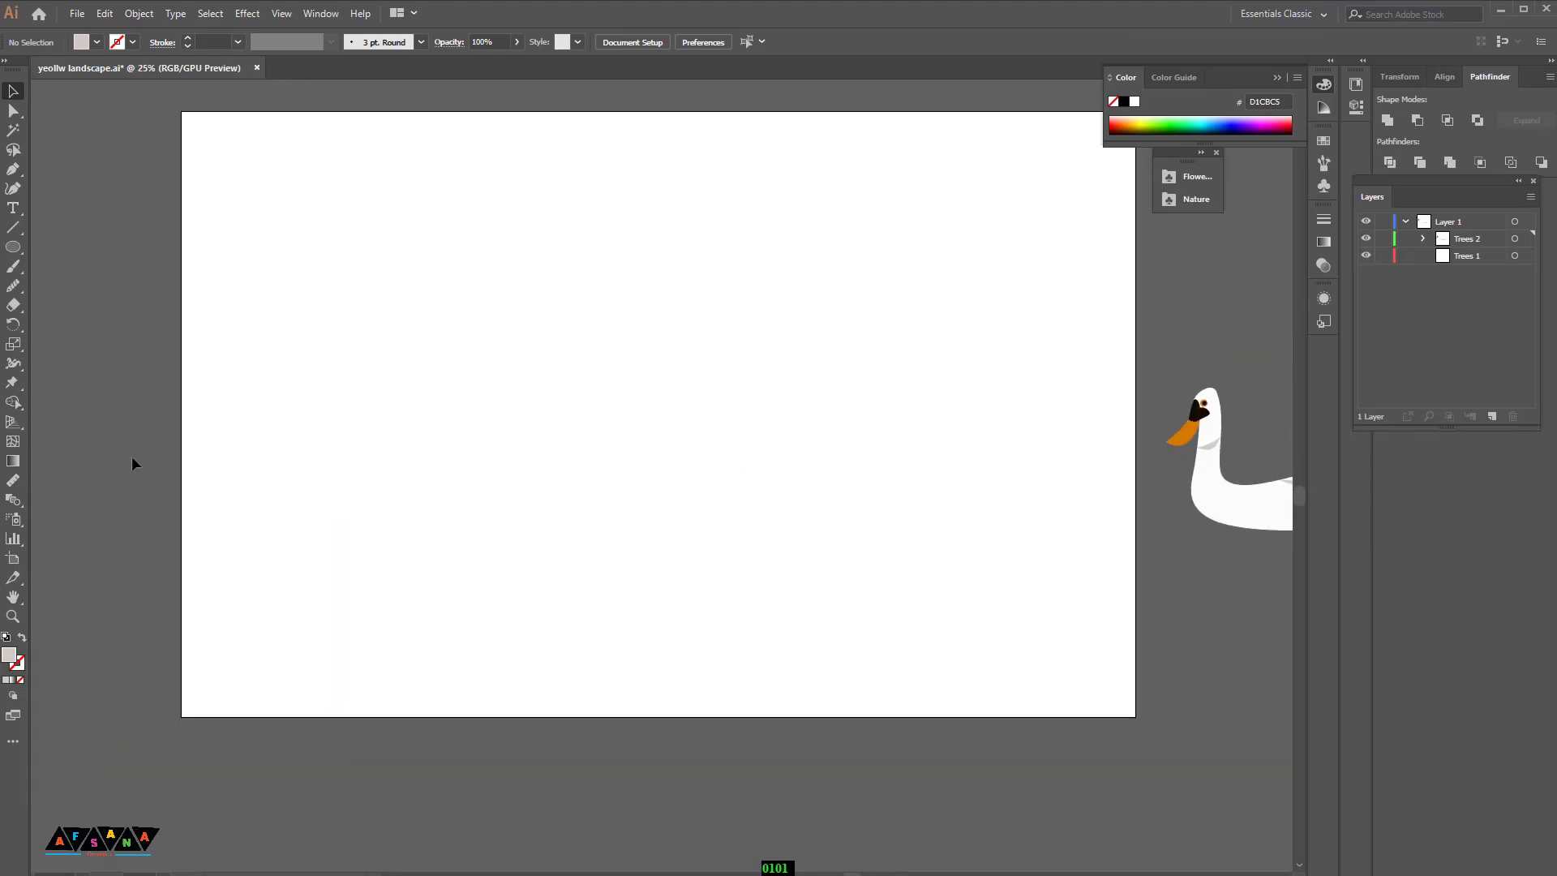
Step: Draw a rectangle across the lower part of the artboard and fill it with teal 005058
click(13, 172)
drag(13, 255, 51, 247)
drag(181, 453, 1136, 717)
double_click(6, 656)
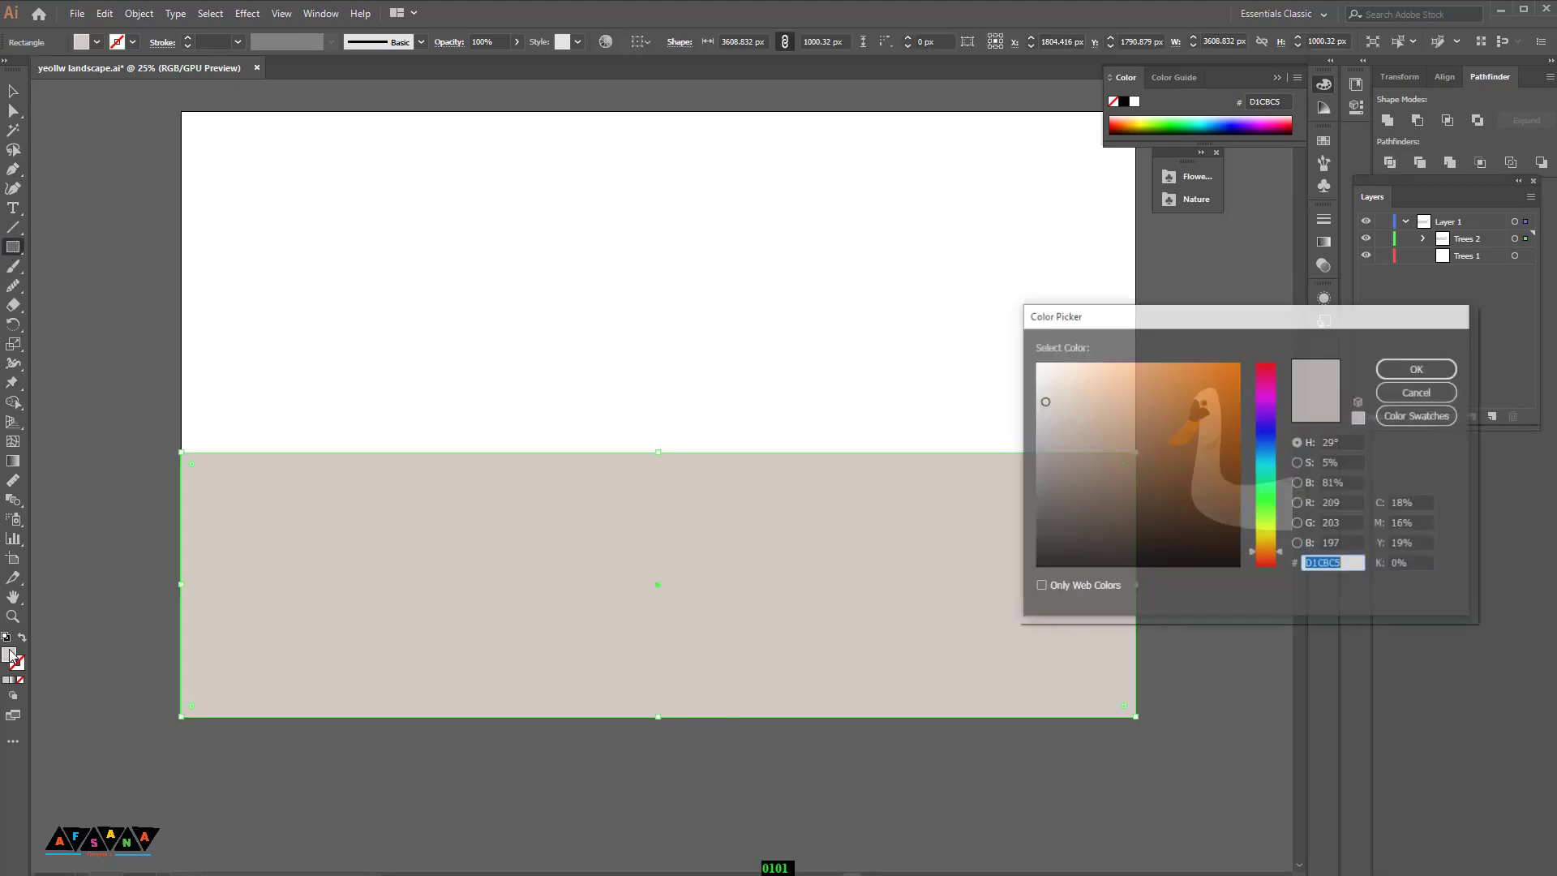
text(00505B)
click(1419, 368)
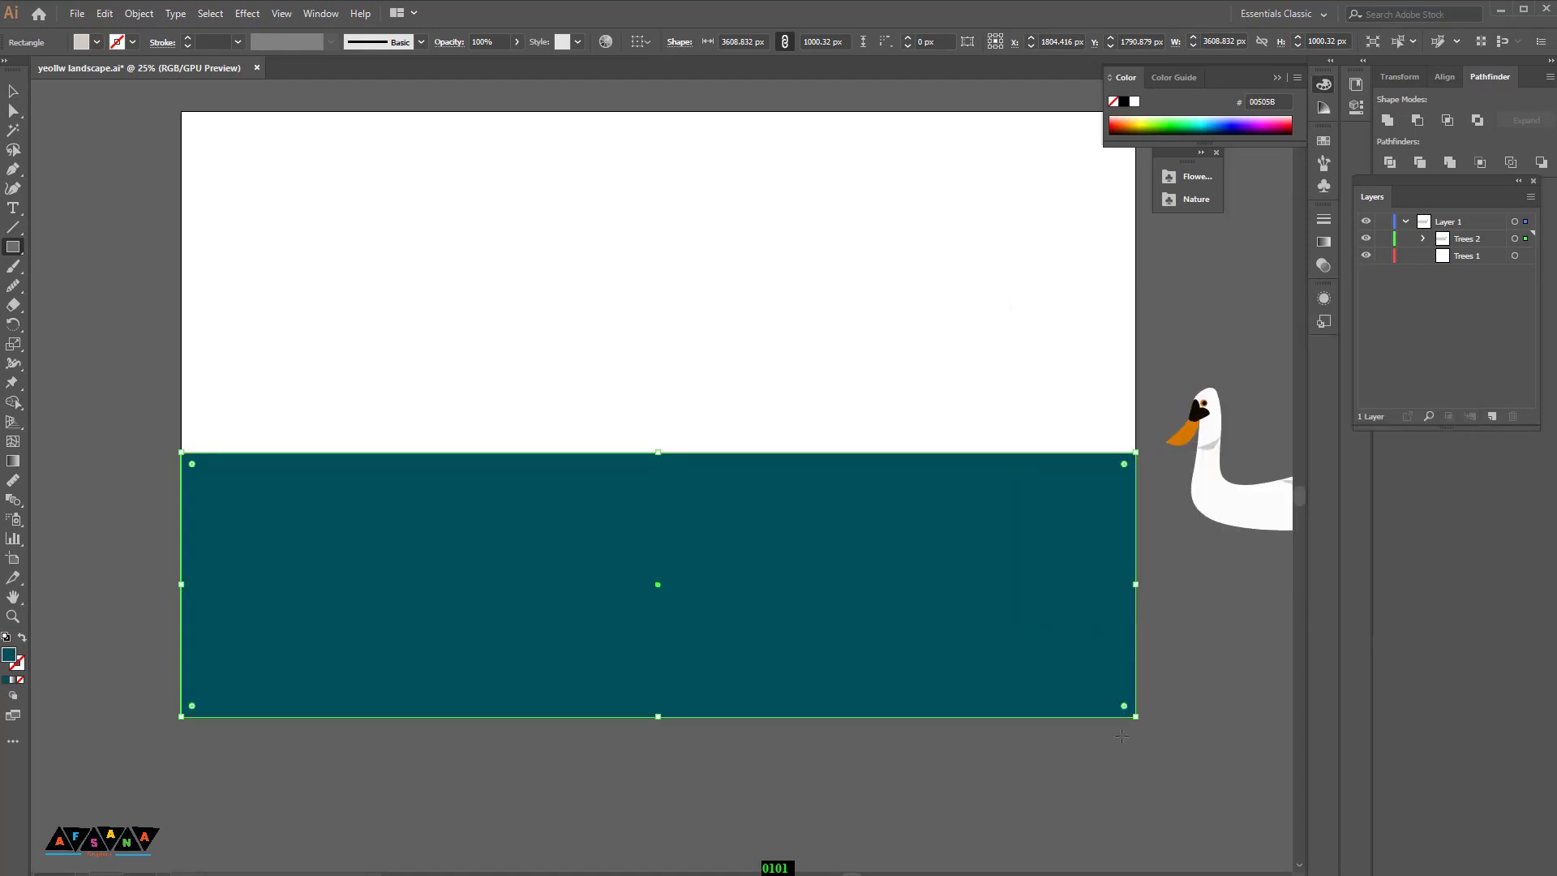
Step: Draw a long thin horizontal streak across the water with the Pen tool
click(13, 92)
click(519, 755)
drag(532, 688, 441, 659)
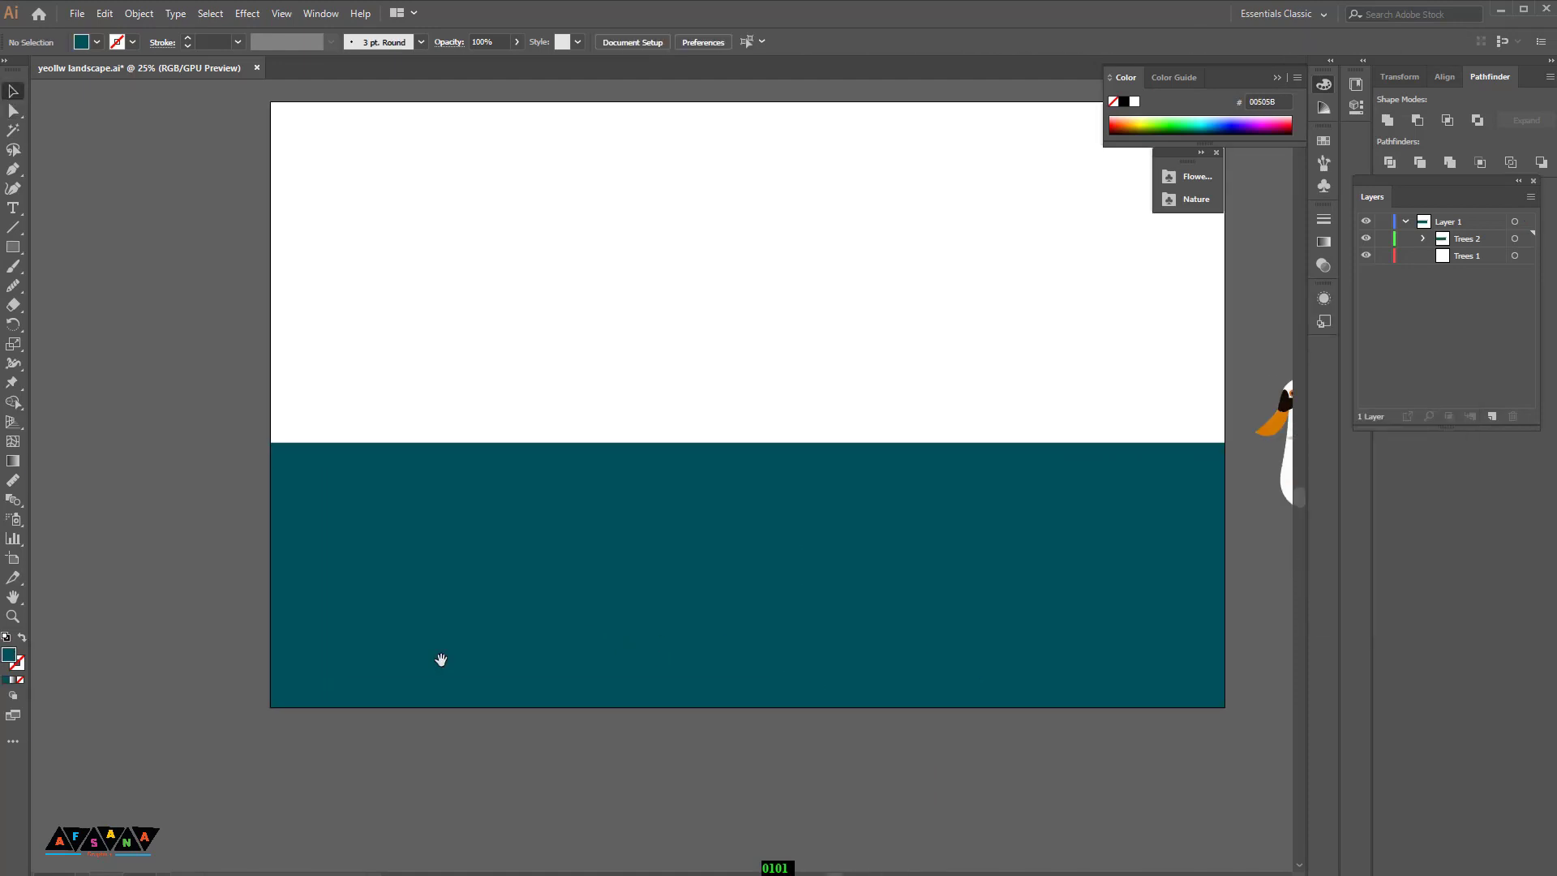
click(666, 508)
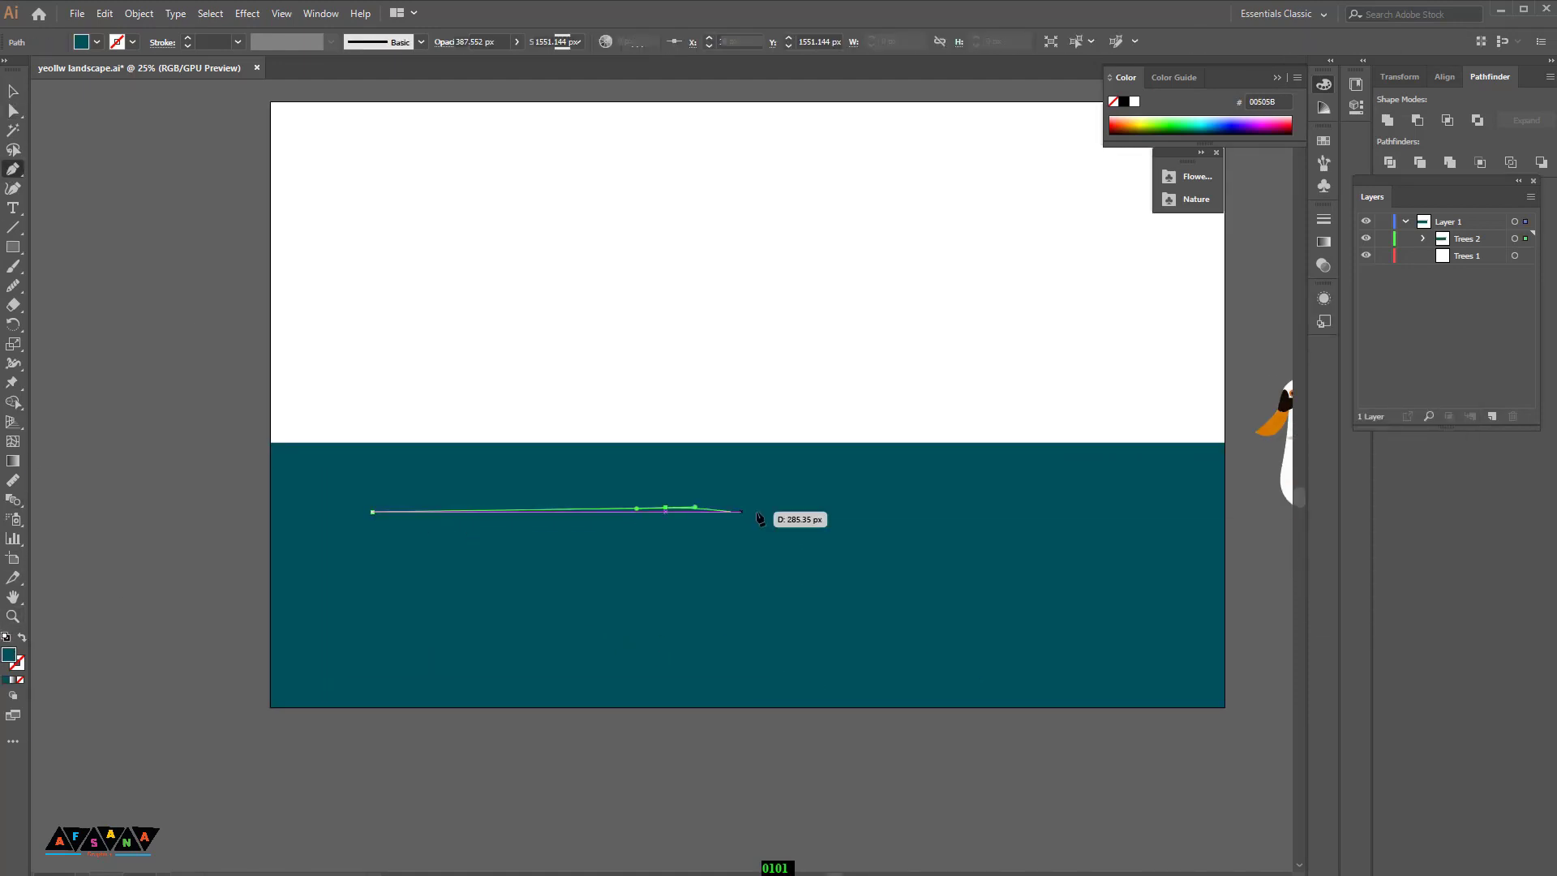
click(1017, 513)
click(1039, 516)
click(897, 517)
click(867, 516)
click(837, 516)
drag(552, 517, 510, 518)
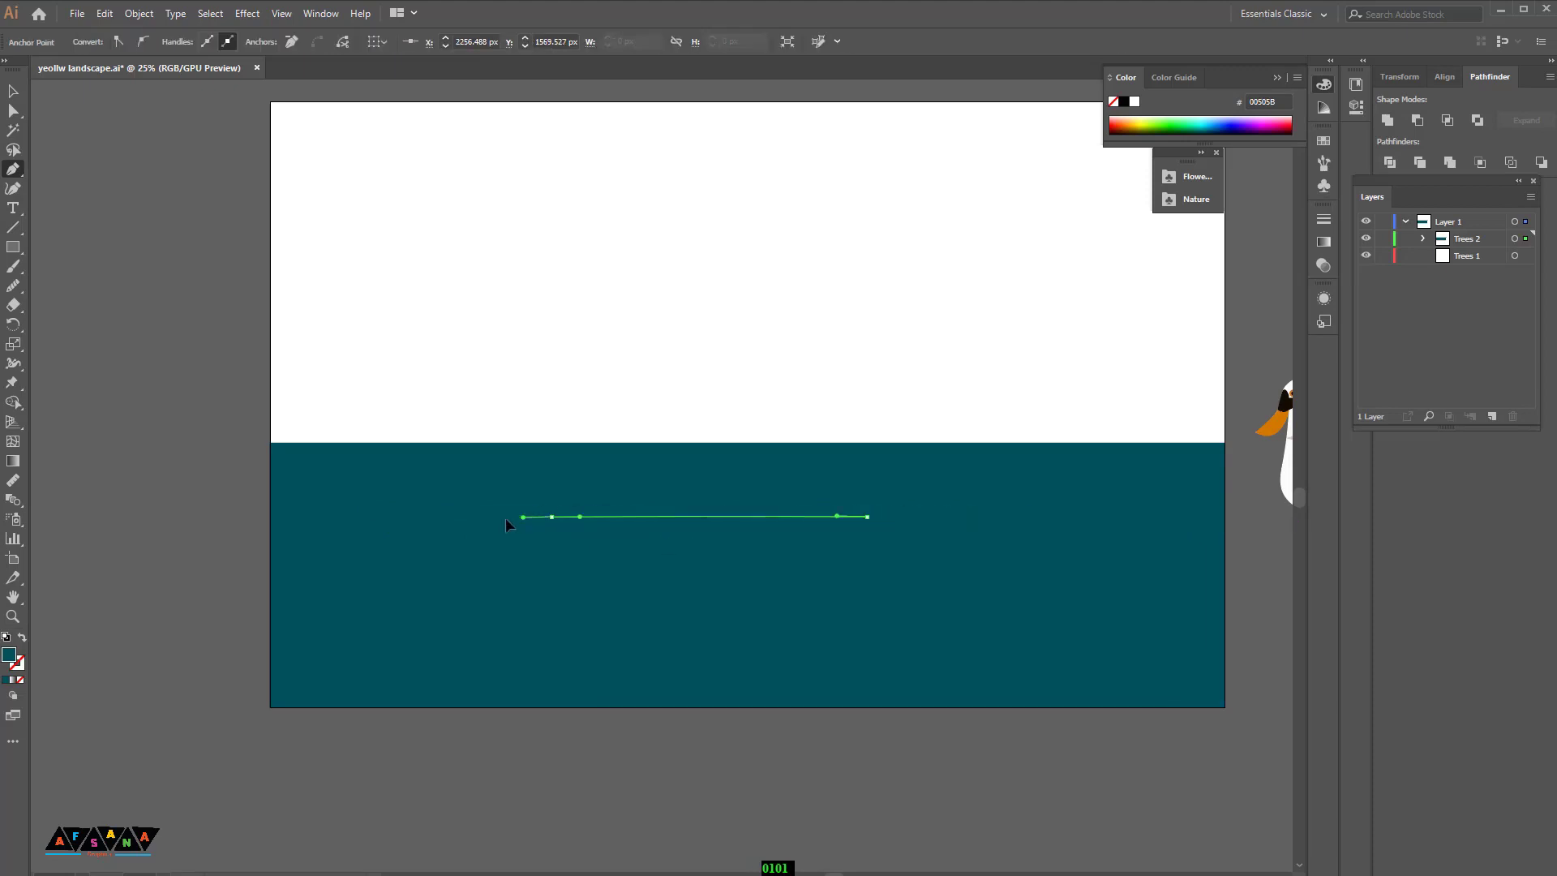
click(372, 511)
Step: Fill the streak with dark grey 232828
double_click(9, 659)
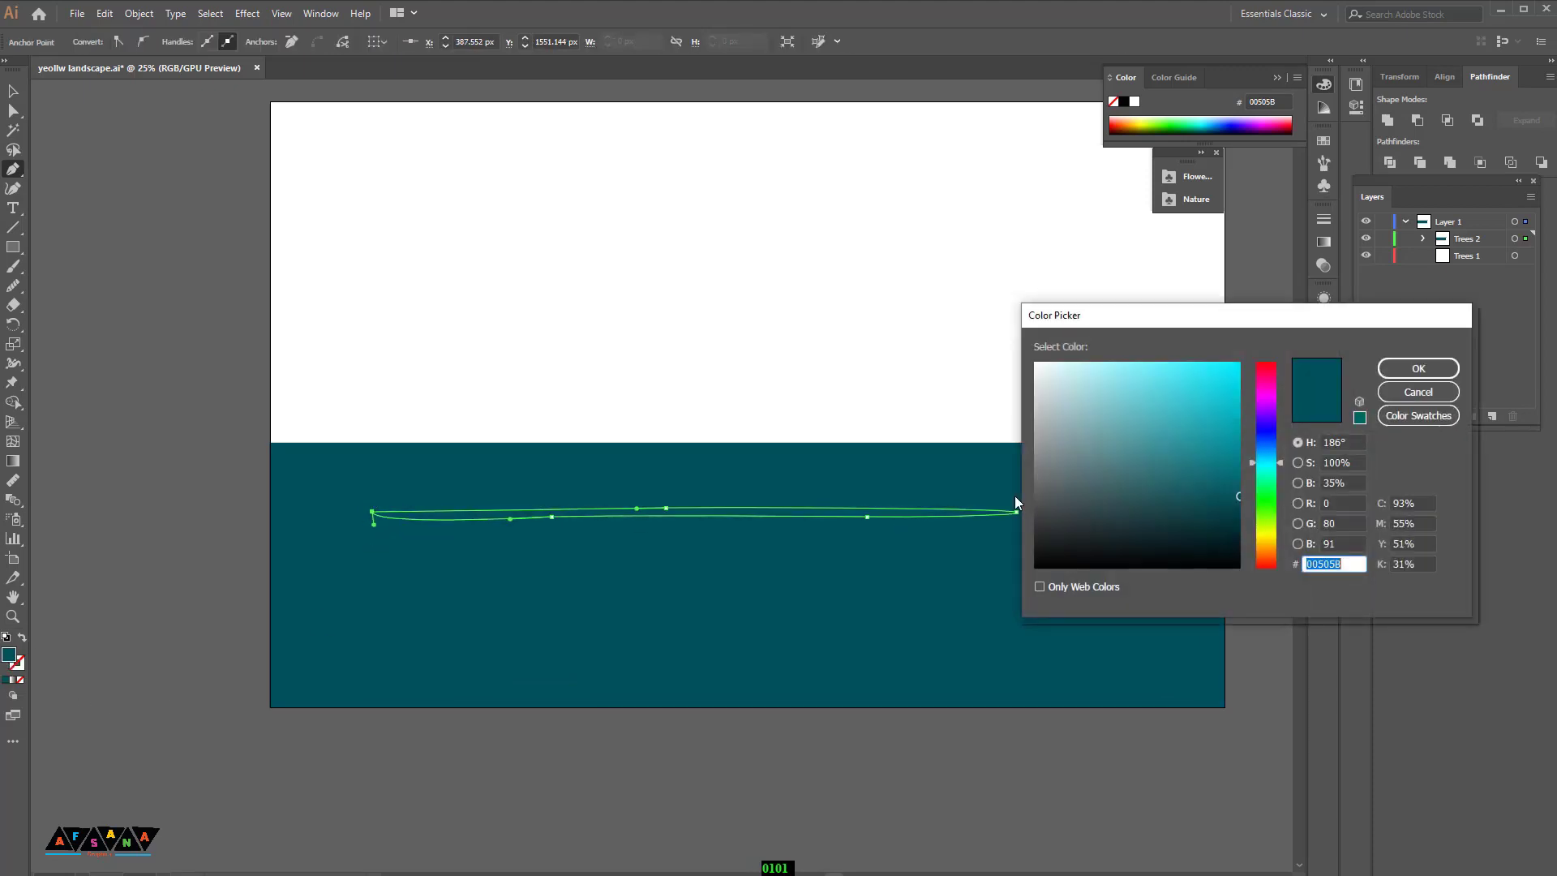
click(1060, 538)
click(1401, 365)
click(11, 94)
click(722, 652)
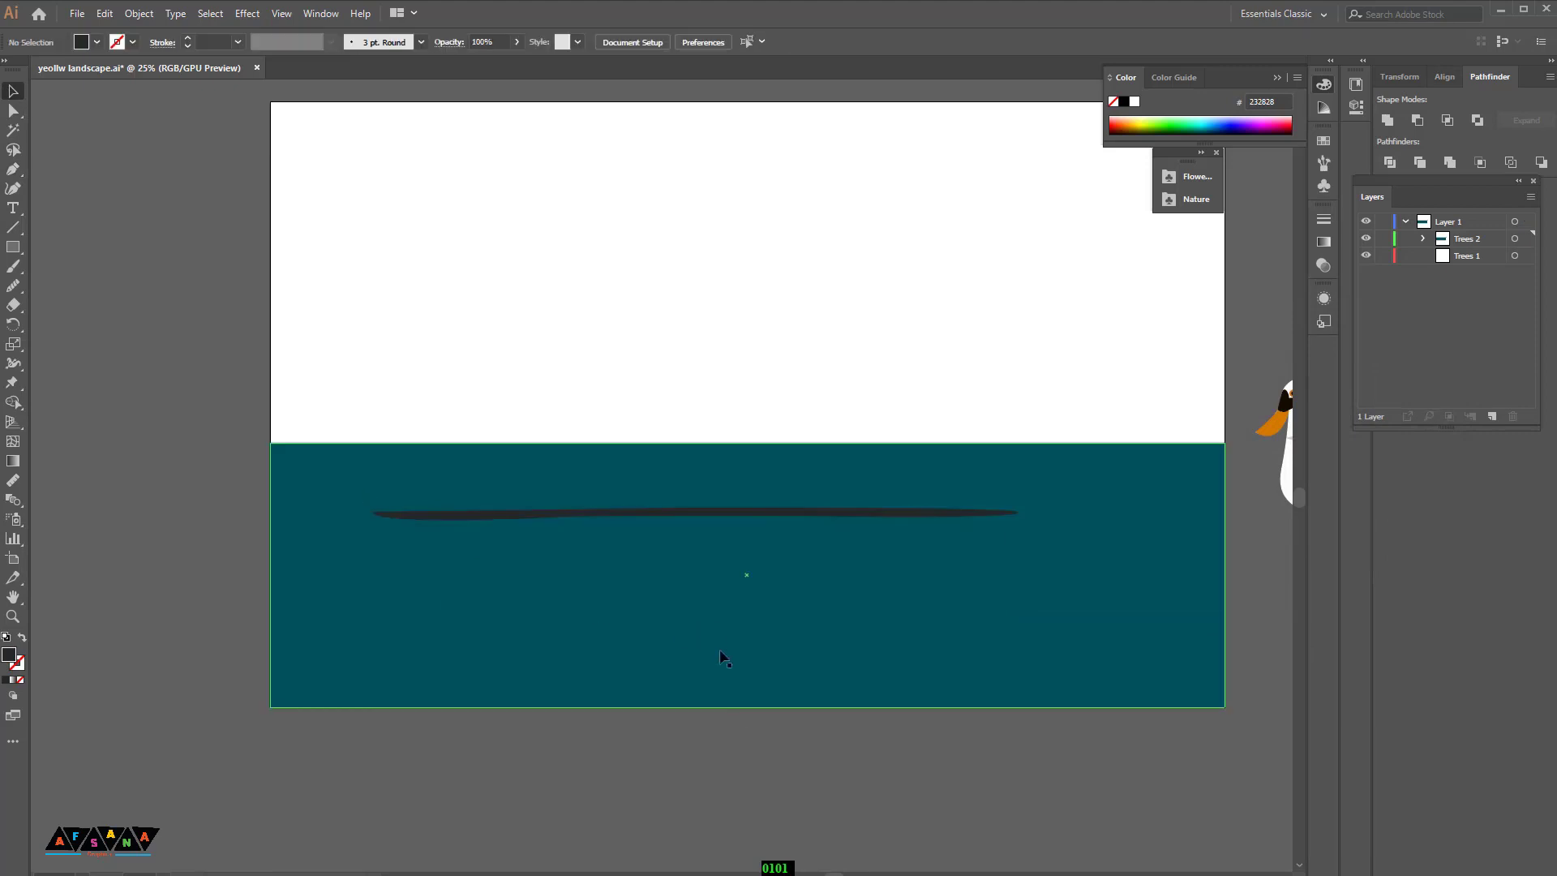
Step: Recolour the streak to grey 717777
scroll(721, 647, up, 1)
click(704, 533)
double_click(9, 659)
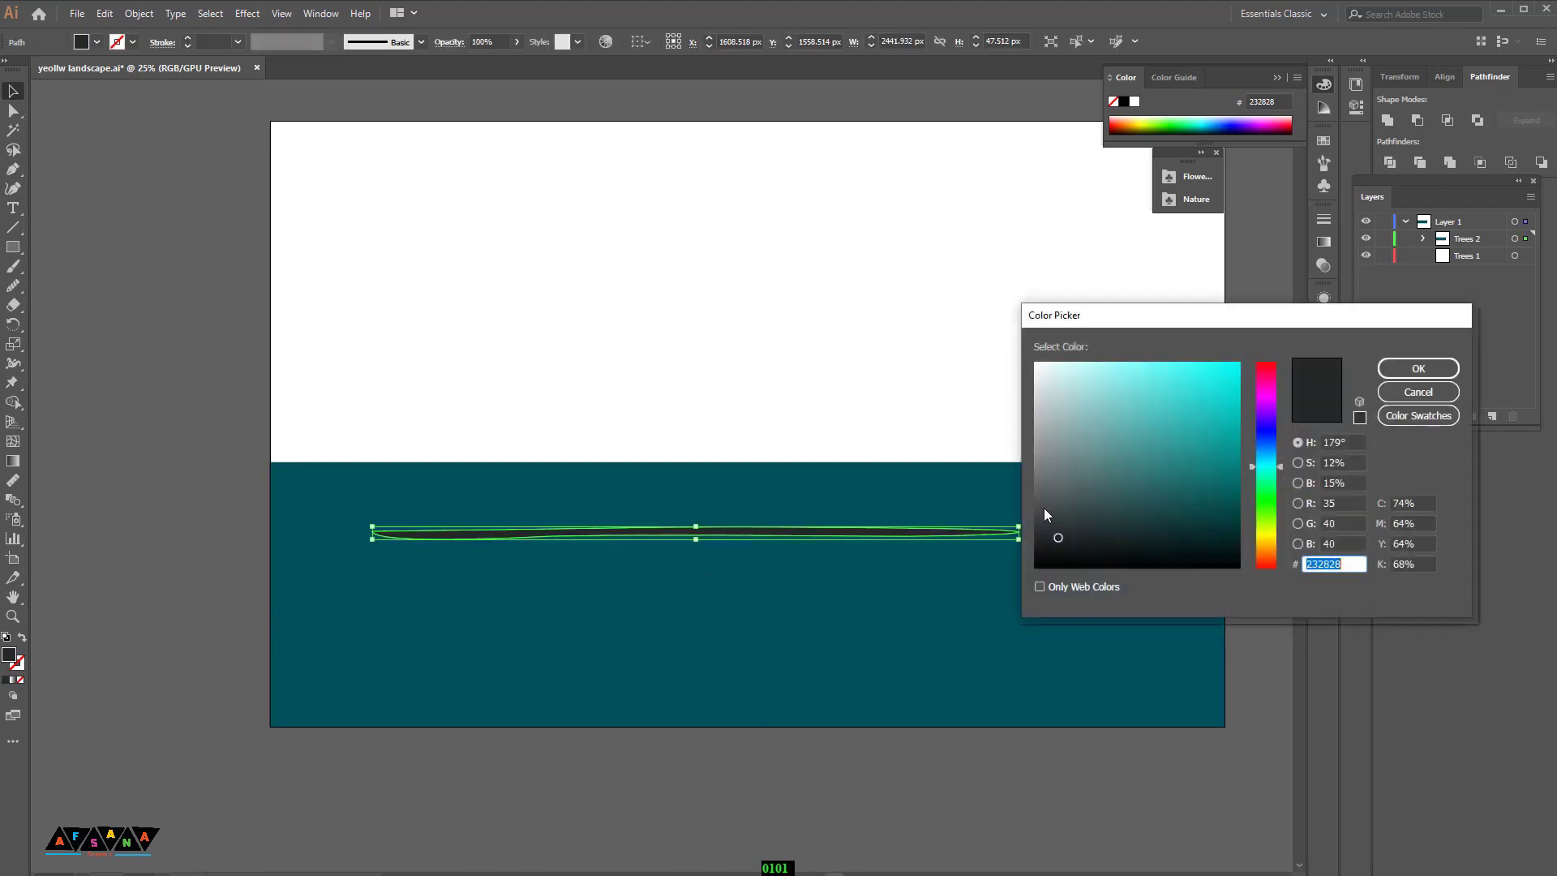
click(1052, 474)
click(1407, 365)
click(1054, 762)
Step: Apply a Gaussian Blur to the streak
scroll(1046, 757, up, 1)
scroll(1047, 765, up, 2)
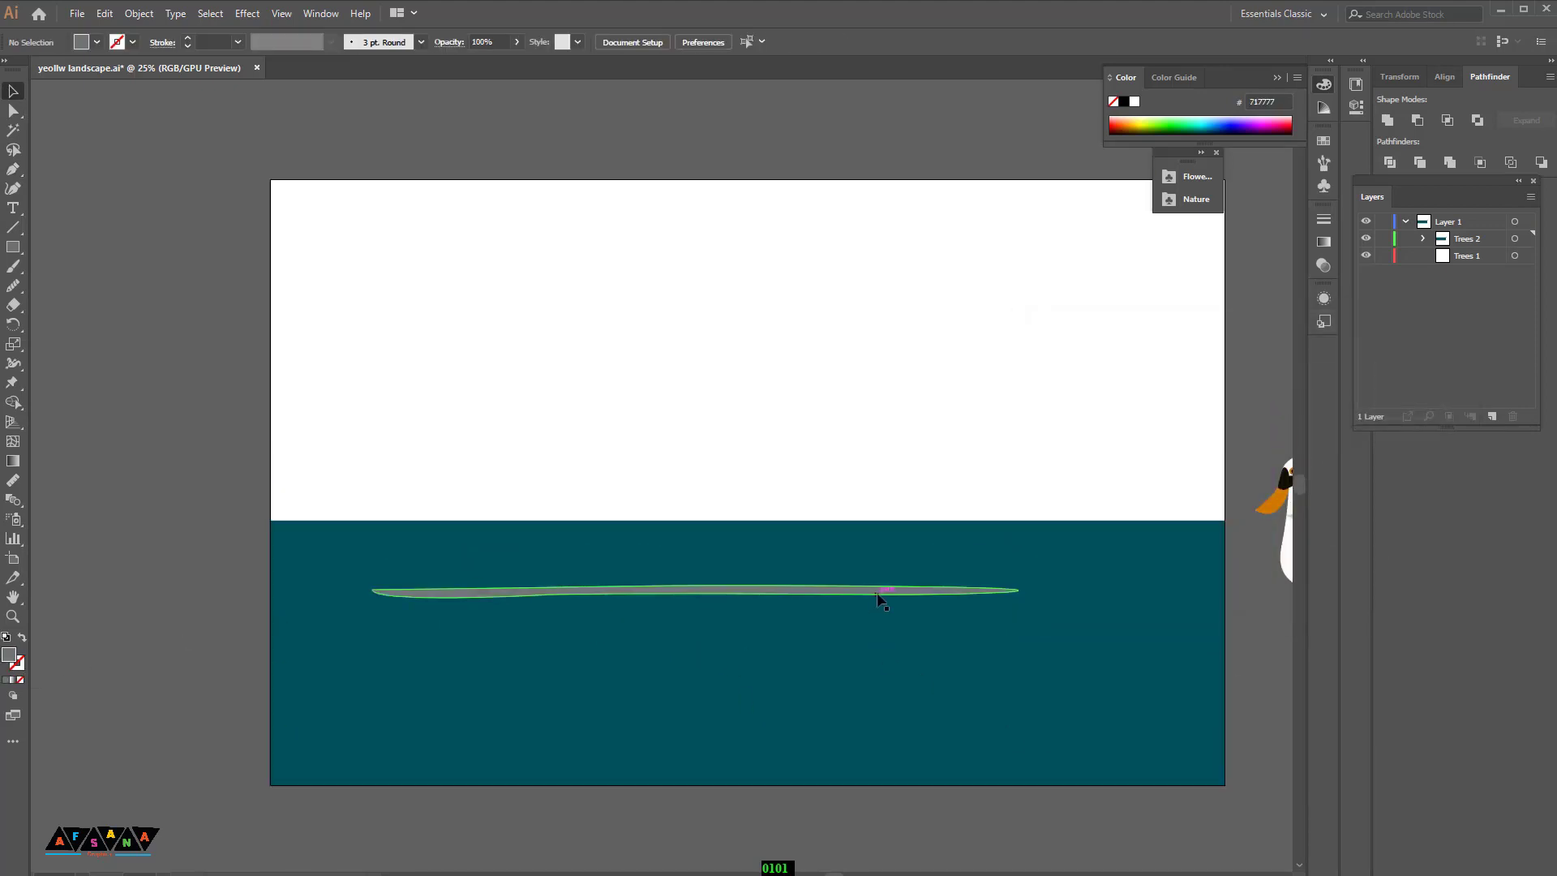
click(881, 595)
click(247, 14)
mouse_move(270, 287)
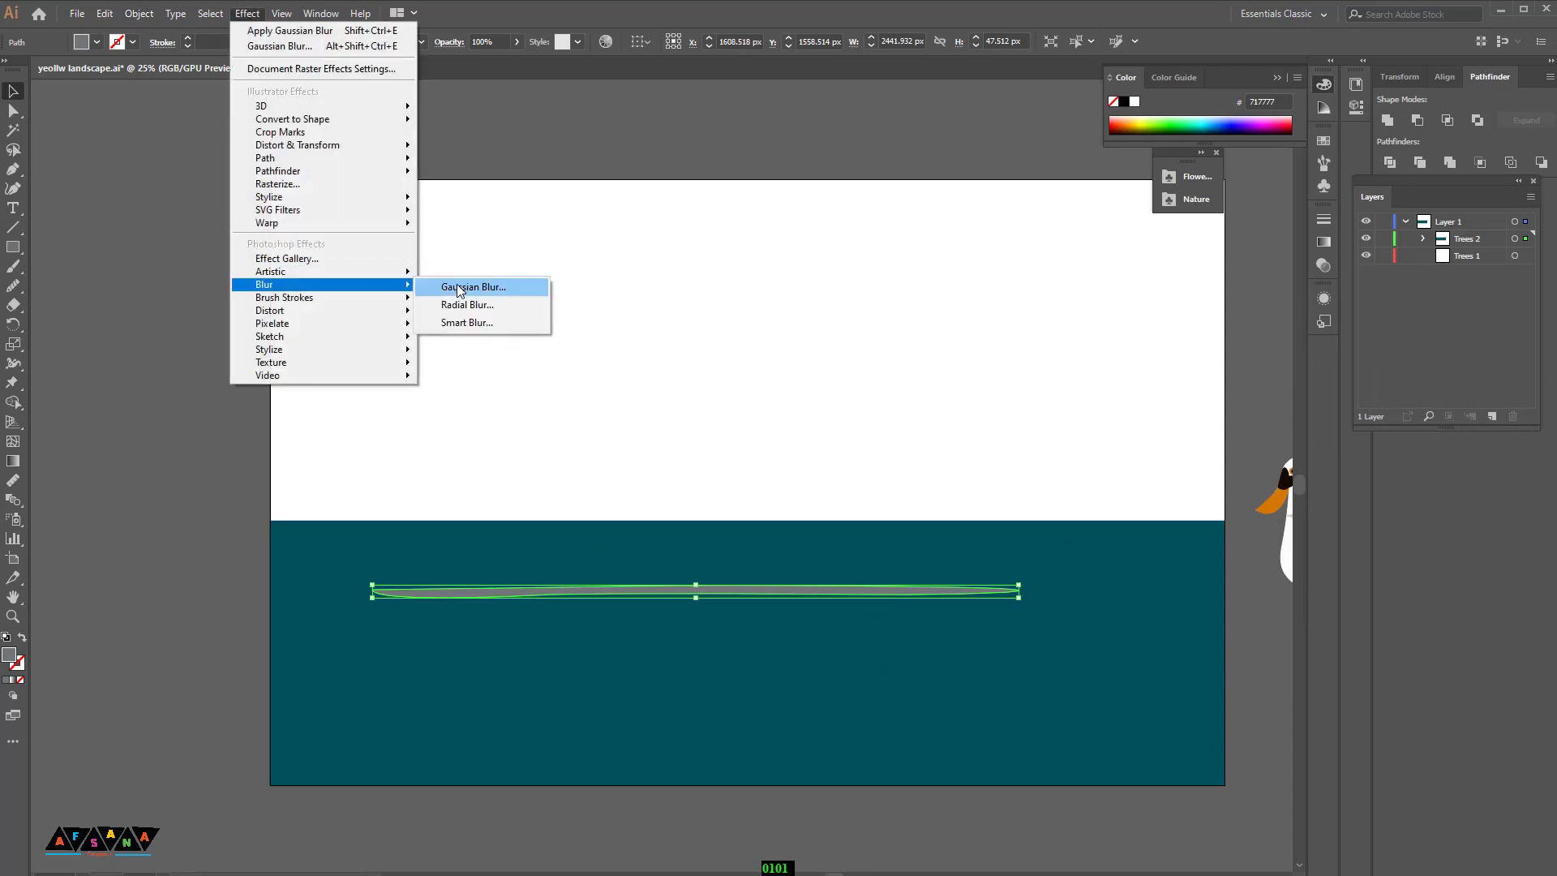
click(470, 287)
click(1015, 511)
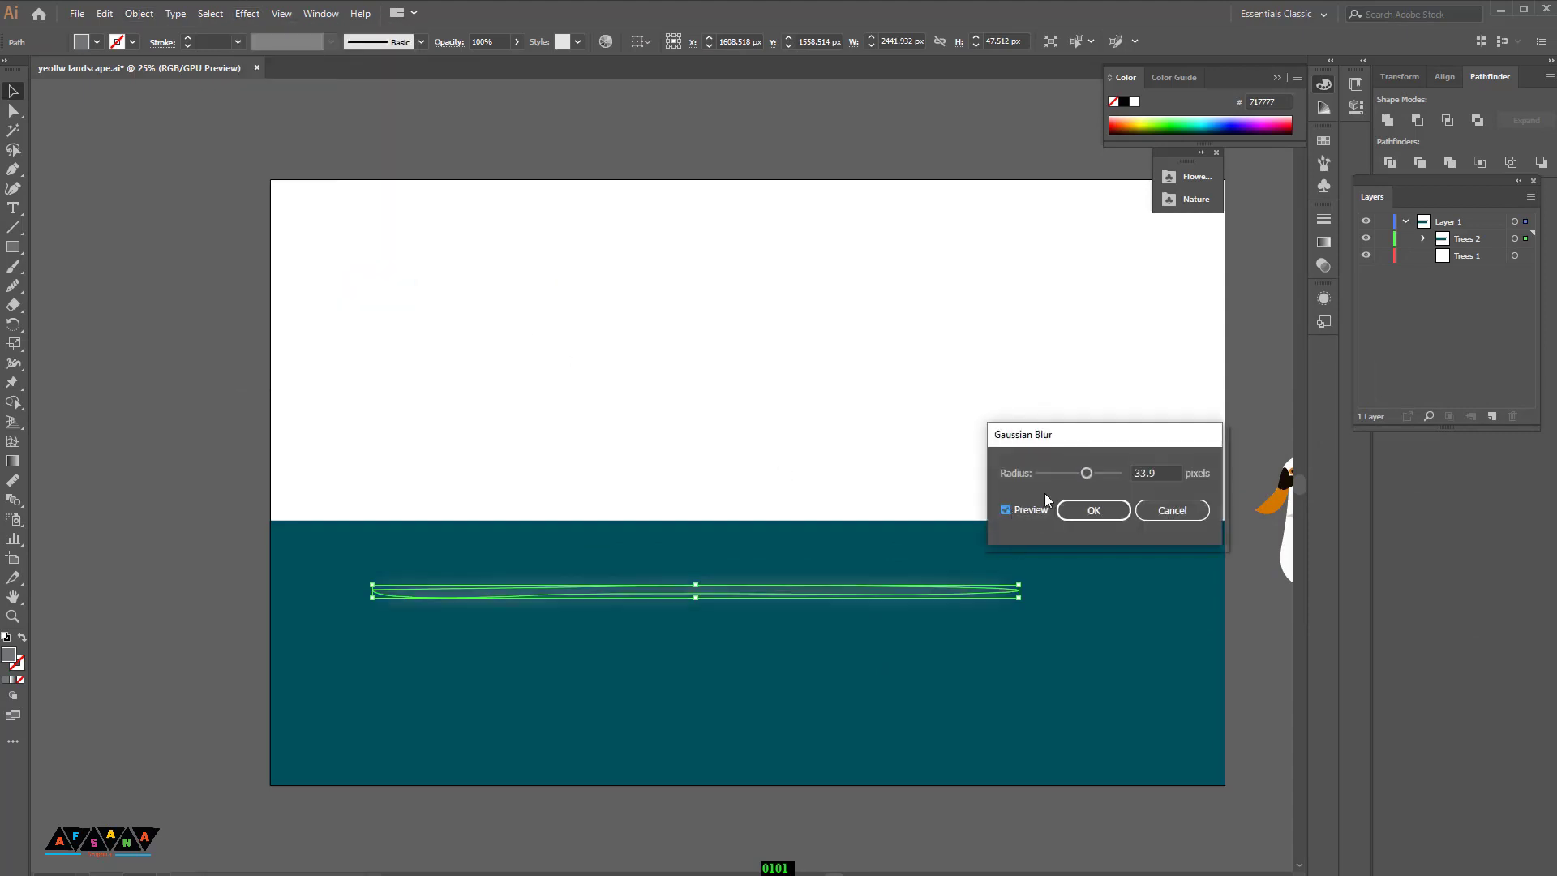
drag(1087, 473, 1065, 472)
click(1093, 509)
Step: Recolour the blurred streak to light grey C1C6C6
scroll(394, 496, down, 4)
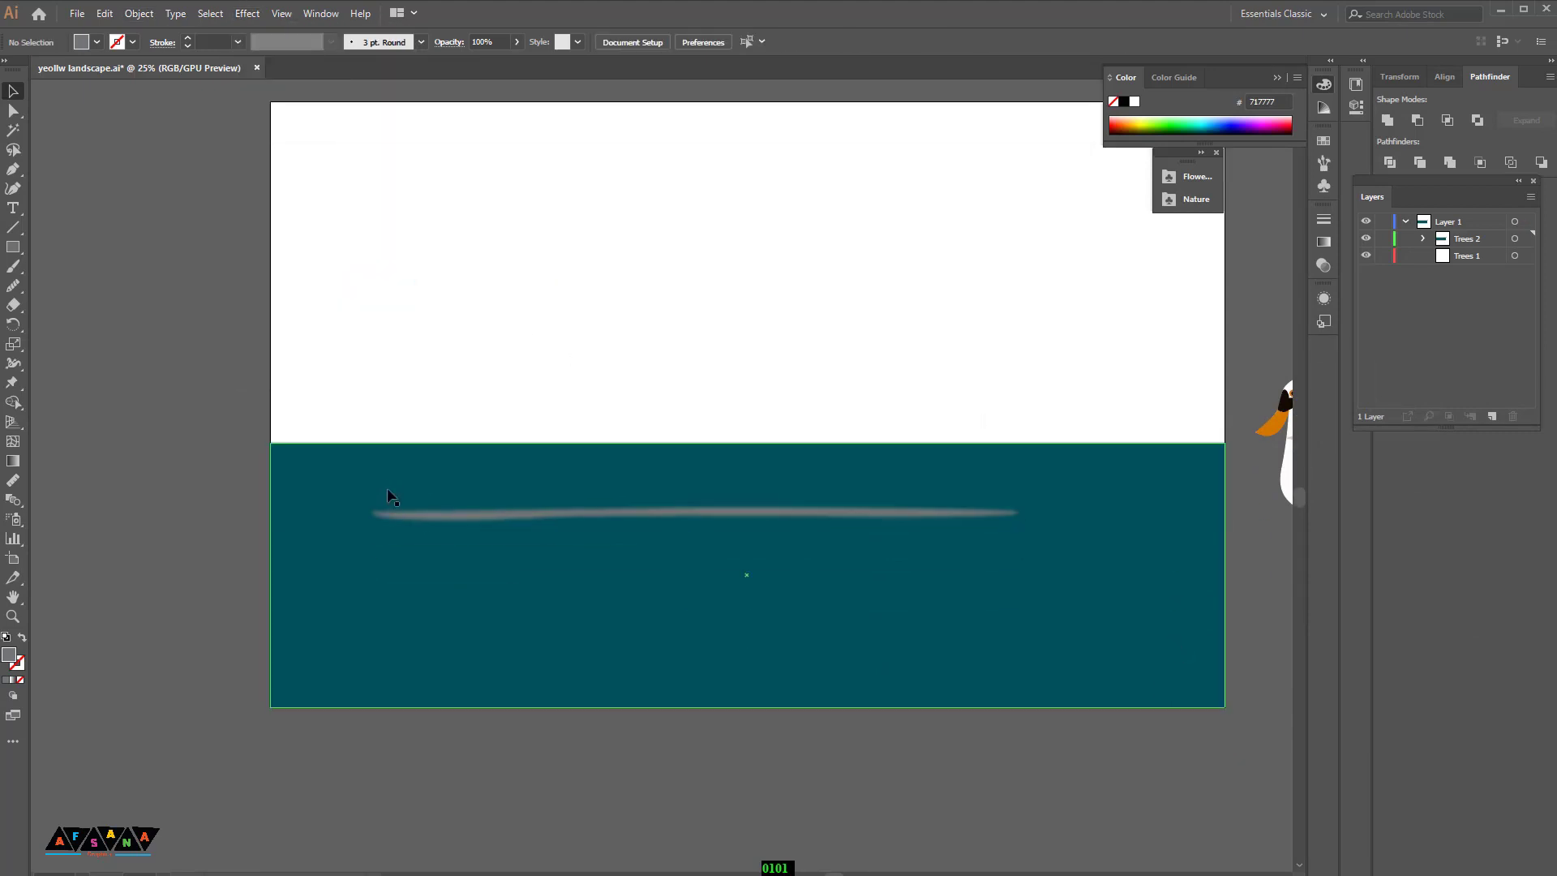
double_click(10, 653)
click(1038, 408)
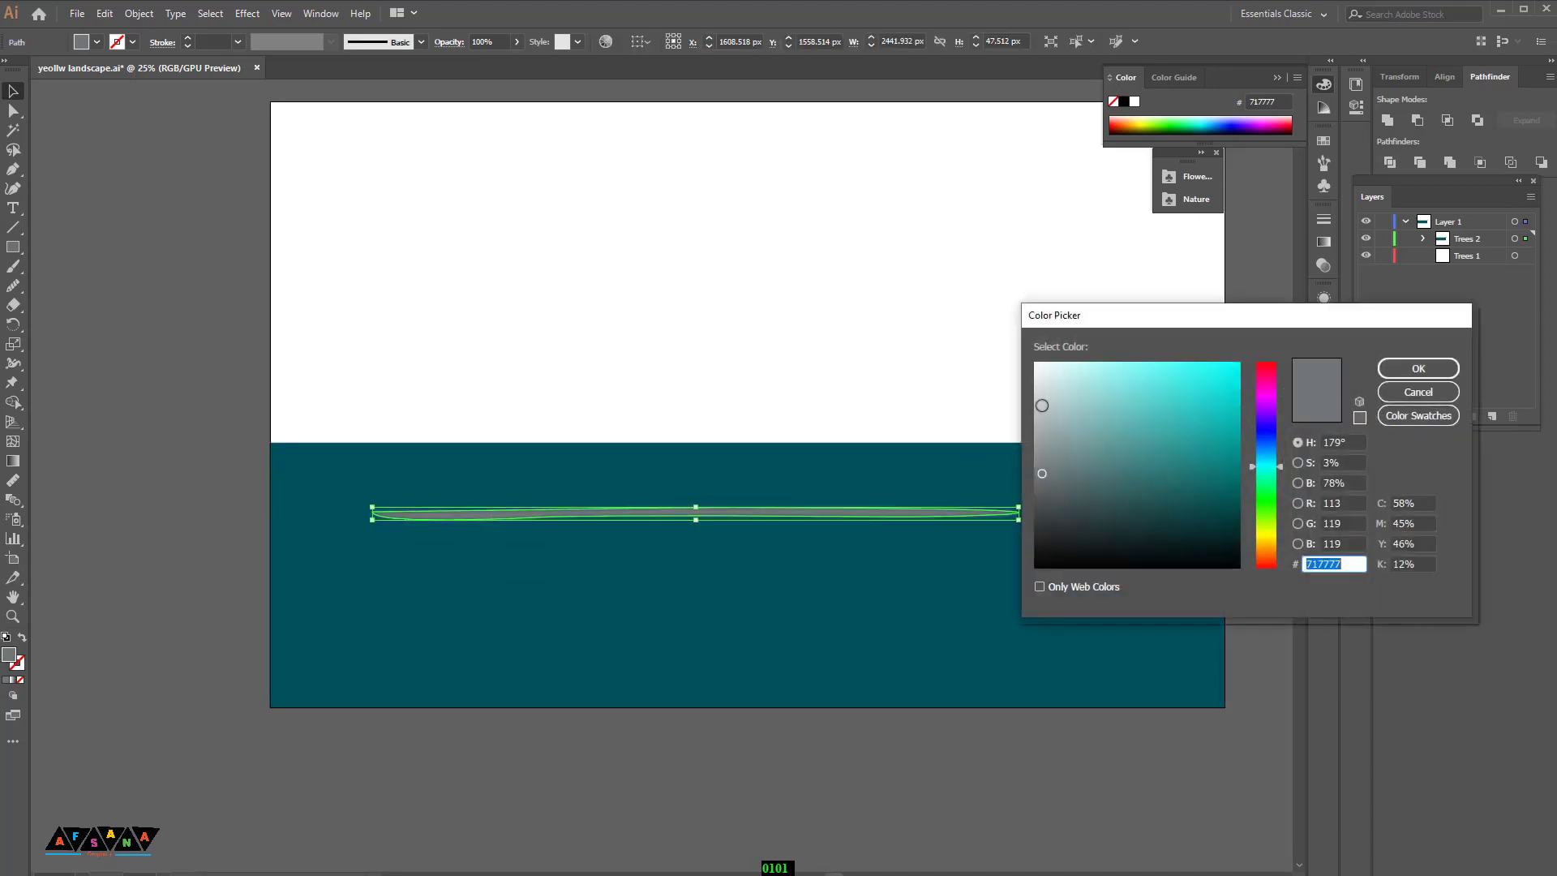
click(1417, 374)
click(84, 185)
Step: Duplicate the blurred streak several times at staggered positions across the water
scroll(759, 756, up, 1)
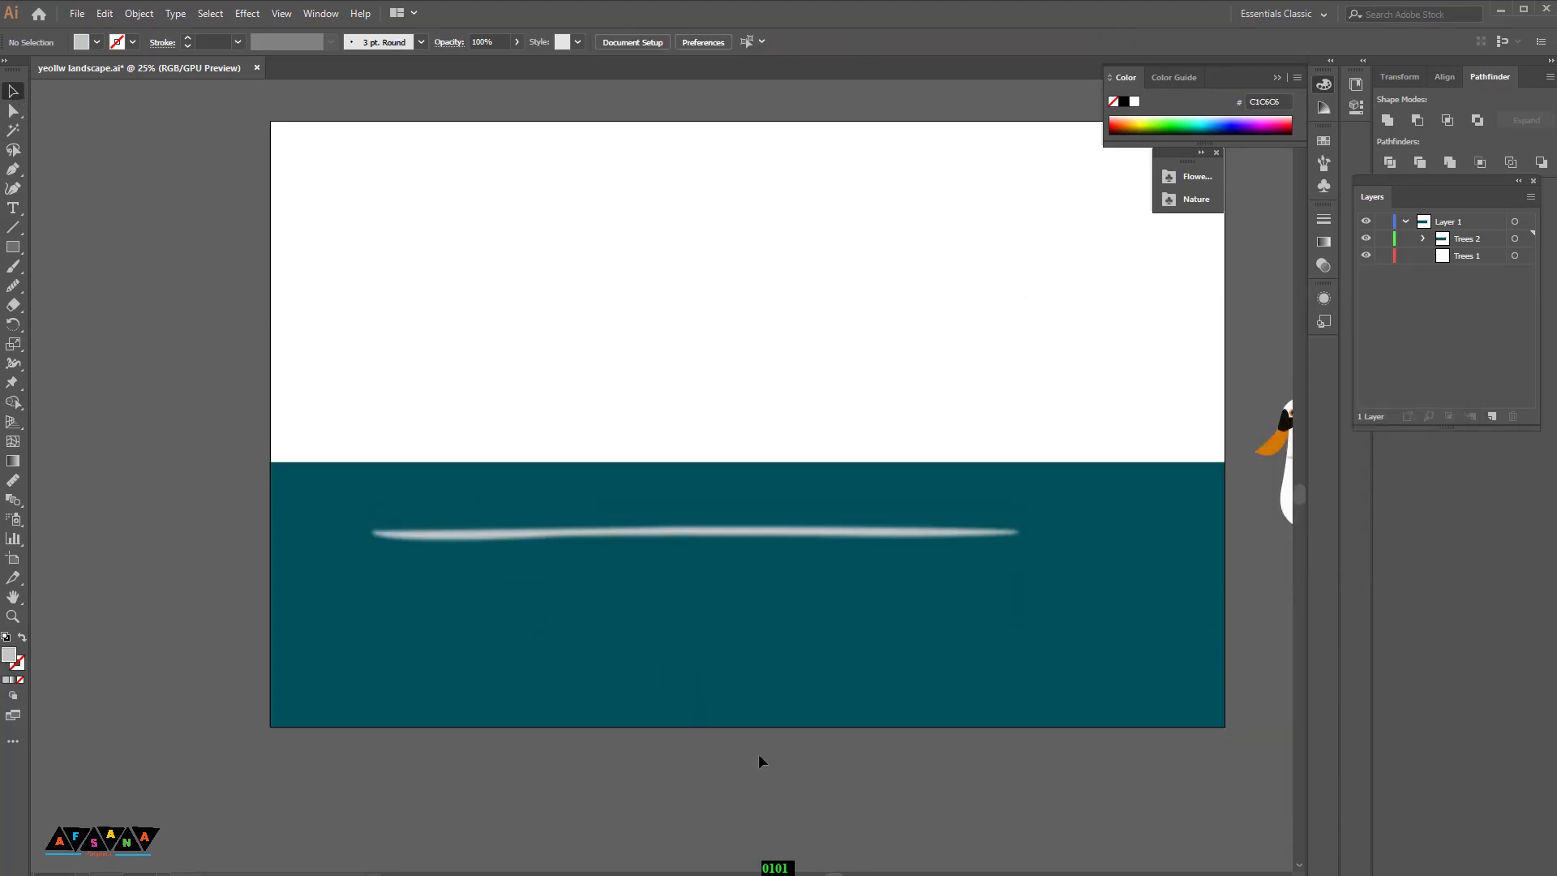
key(ctrl+minus)
key(ctrl+minus)
drag(675, 503, 778, 510)
drag(661, 509, 507, 510)
click(808, 698)
scroll(807, 697, up, 3)
mouse_move(653, 563)
mouse_down()
mouse_move(633, 556)
mouse_move(957, 531)
mouse_move(715, 573)
mouse_move(730, 546)
mouse_move(772, 546)
mouse_up()
click(886, 670)
mouse_move(762, 560)
mouse_down()
mouse_move(892, 554)
mouse_move(729, 568)
mouse_move(674, 598)
mouse_move(728, 625)
mouse_move(838, 614)
mouse_up()
scroll(767, 630, up, 1)
drag(710, 615, 653, 615)
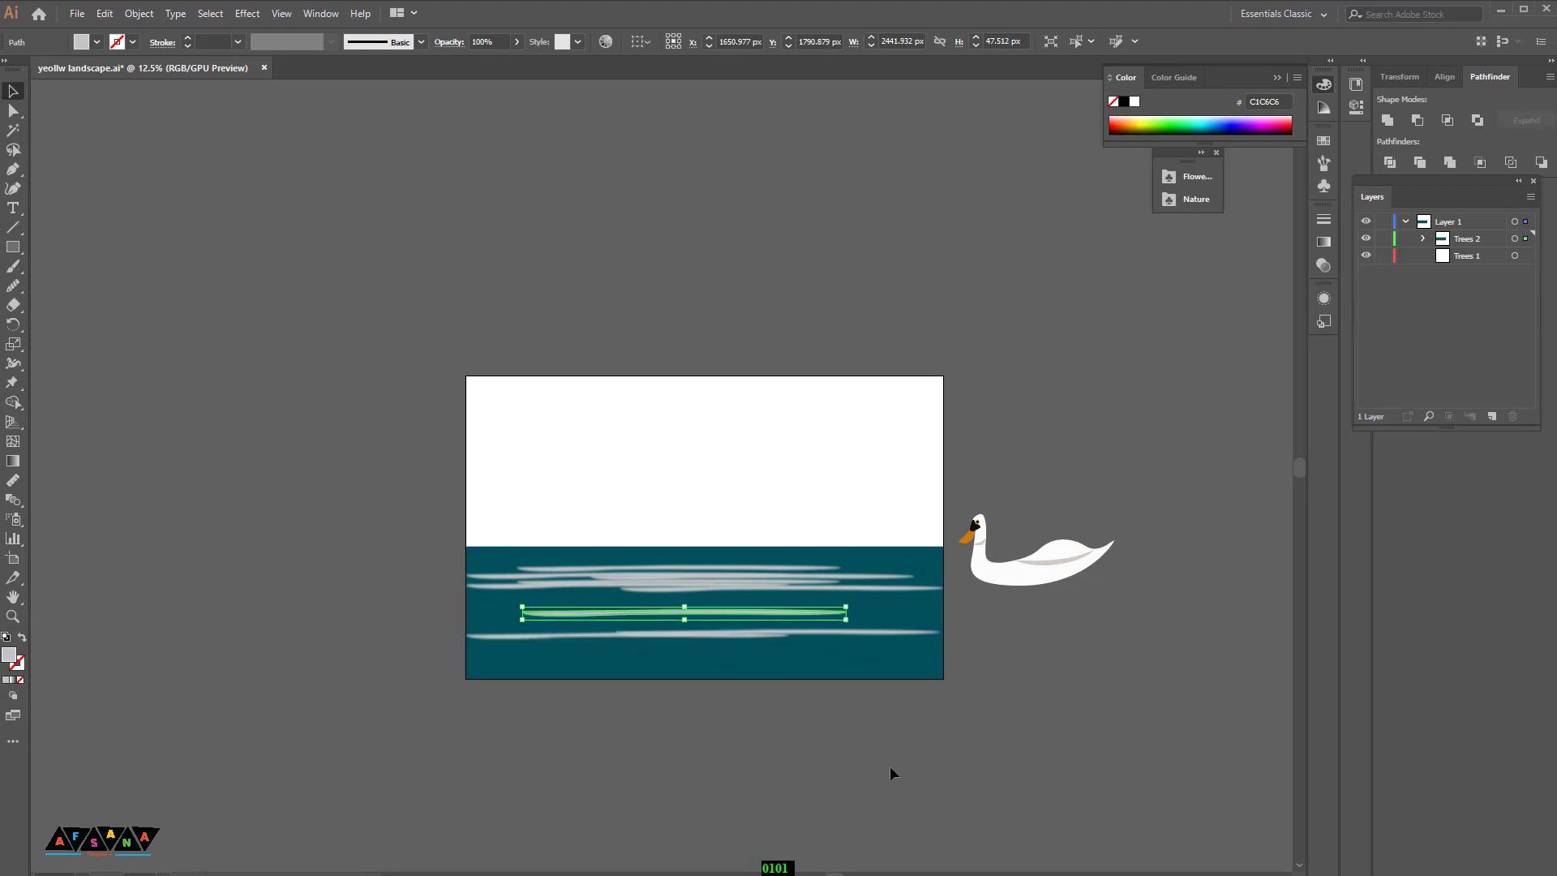
click(894, 763)
scroll(897, 758, down, 5)
key(ctrl+plus)
key(ctrl+plus)
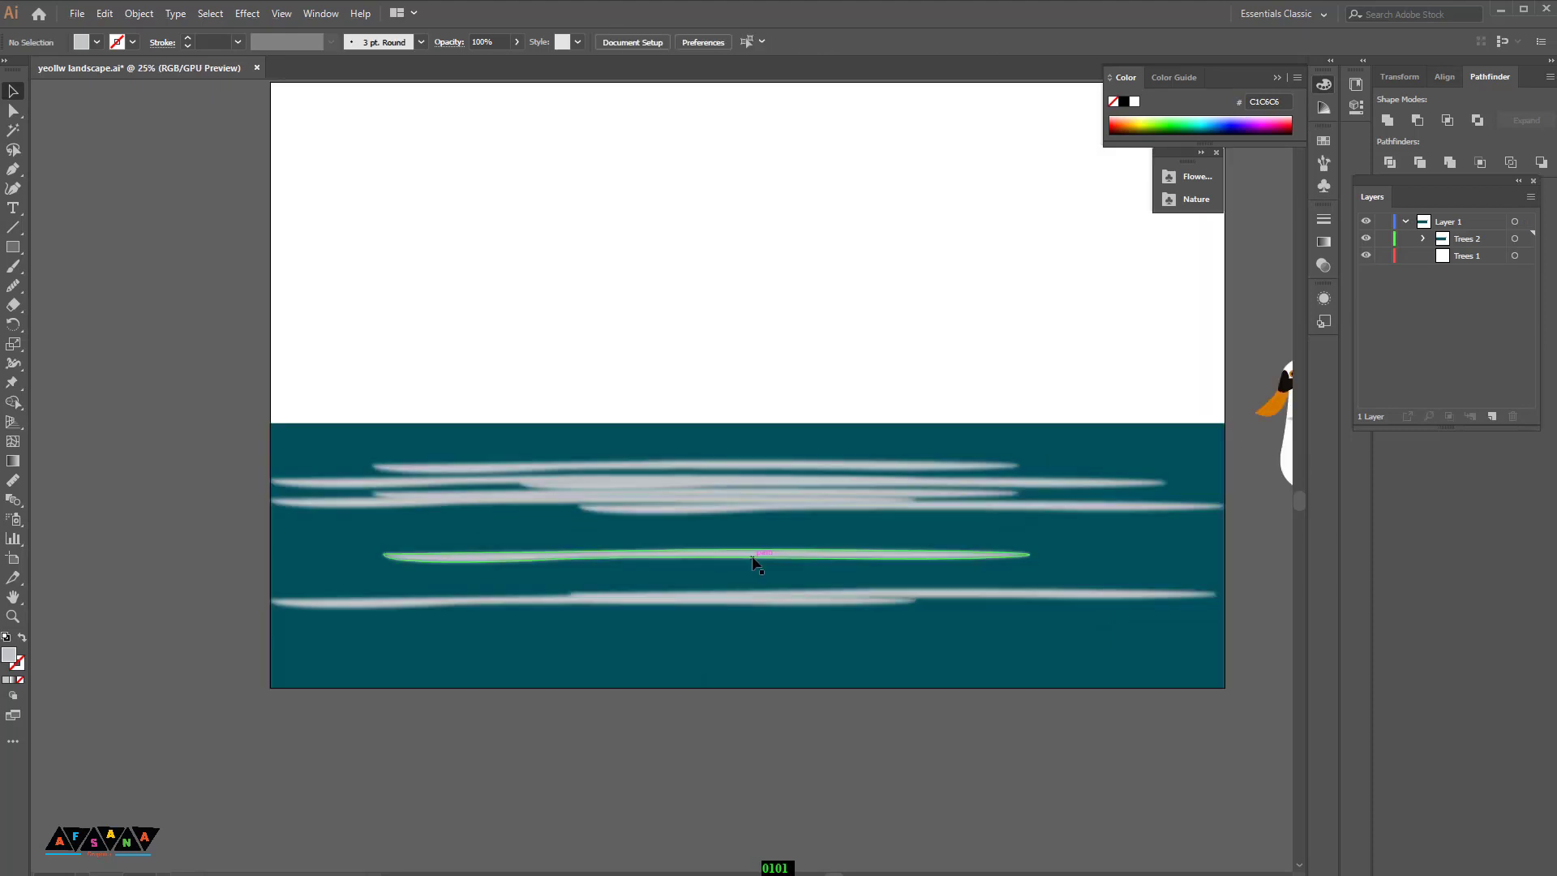
Step: Draw a short pointed streak below the artboard with the Pen tool
scroll(679, 550, down, 4)
click(711, 689)
drag(922, 682, 947, 681)
drag(998, 690, 1004, 692)
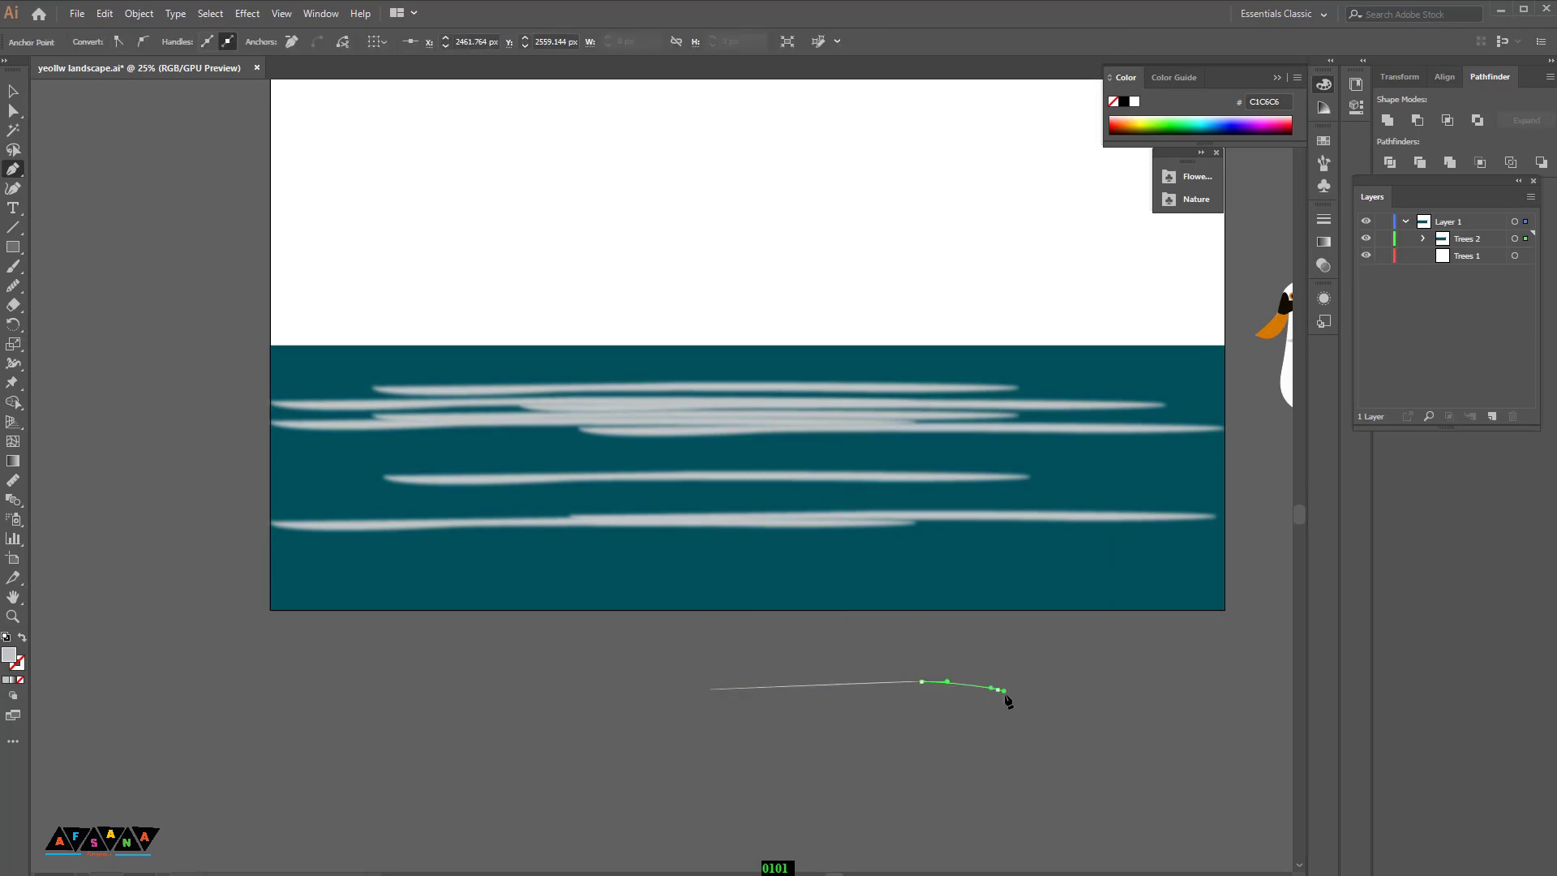
Step: Apply a Gaussian Blur of radius 6.5 pixels to the short streak
click(246, 13)
mouse_move(313, 285)
click(474, 289)
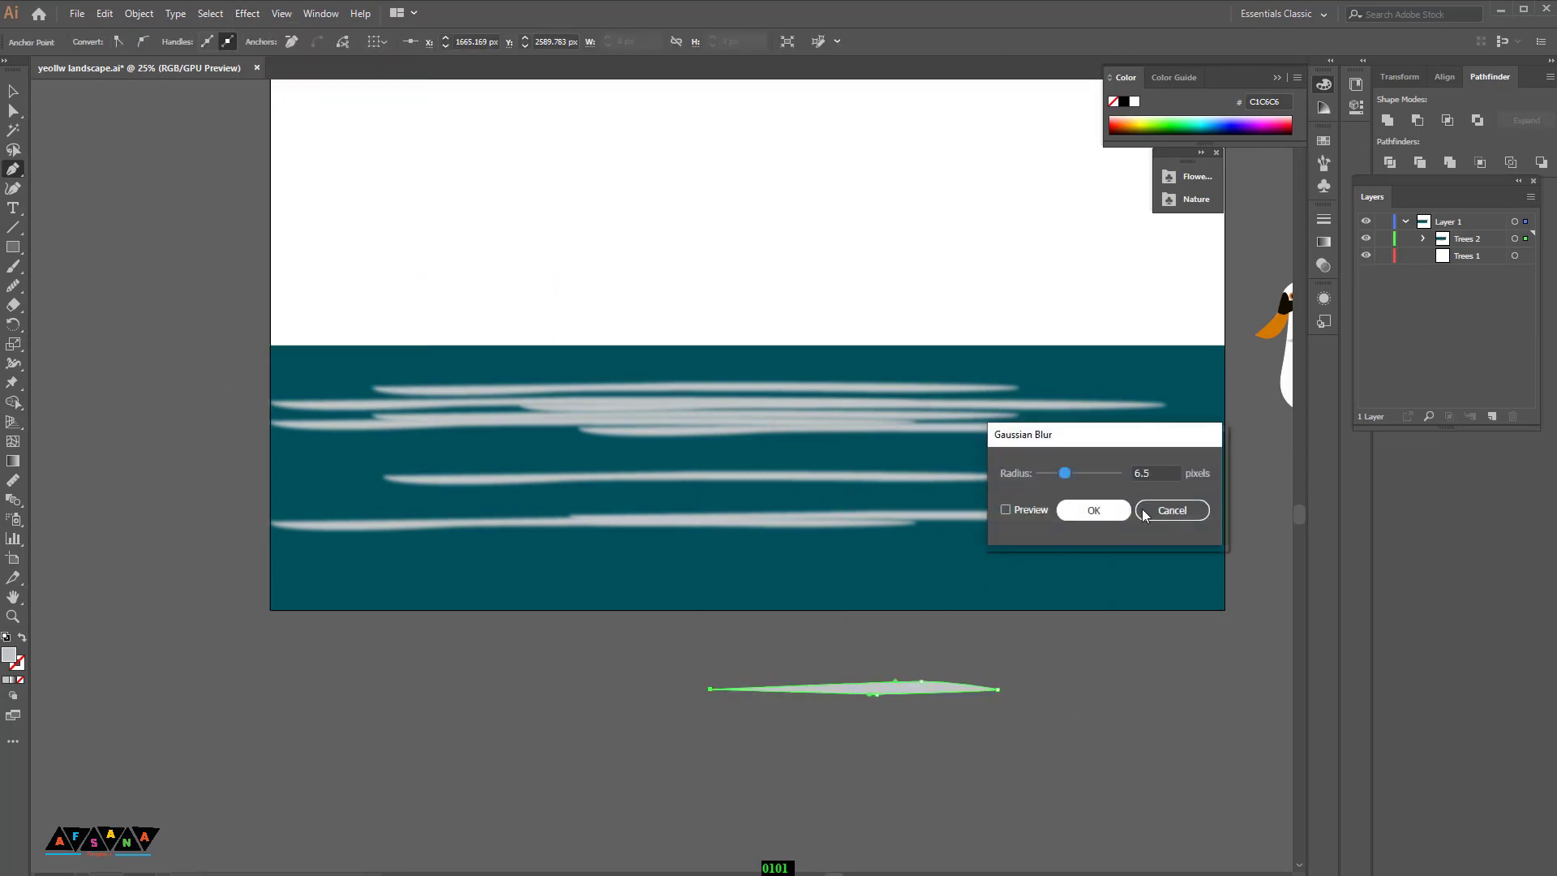
click(1093, 511)
Step: Move the short streak into the lower part of the water
drag(1024, 740, 969, 770)
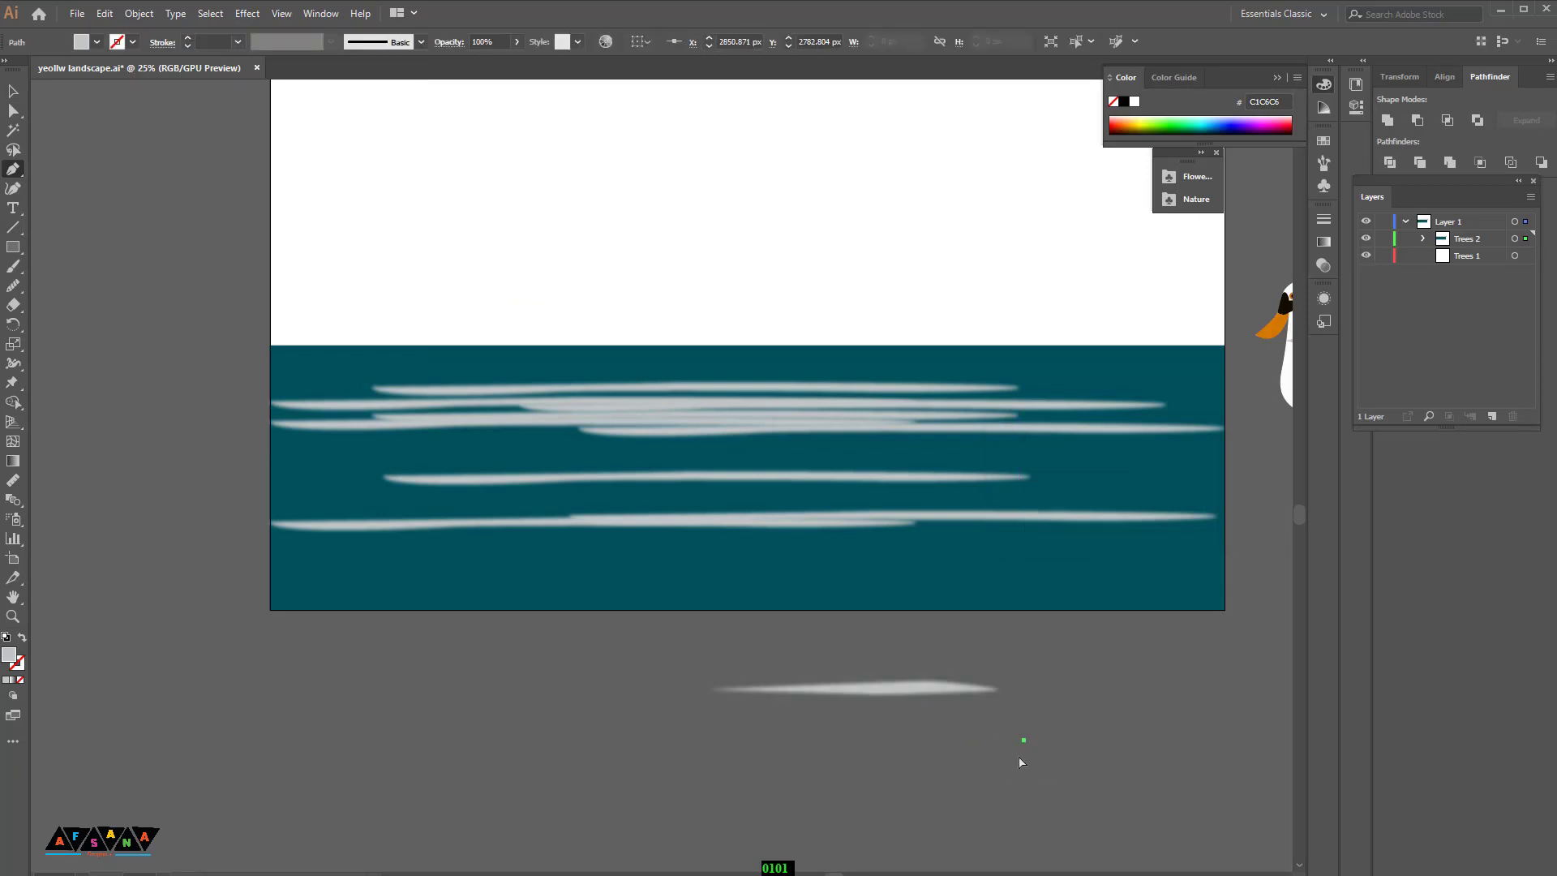
click(12, 91)
click(919, 746)
drag(667, 587, 580, 568)
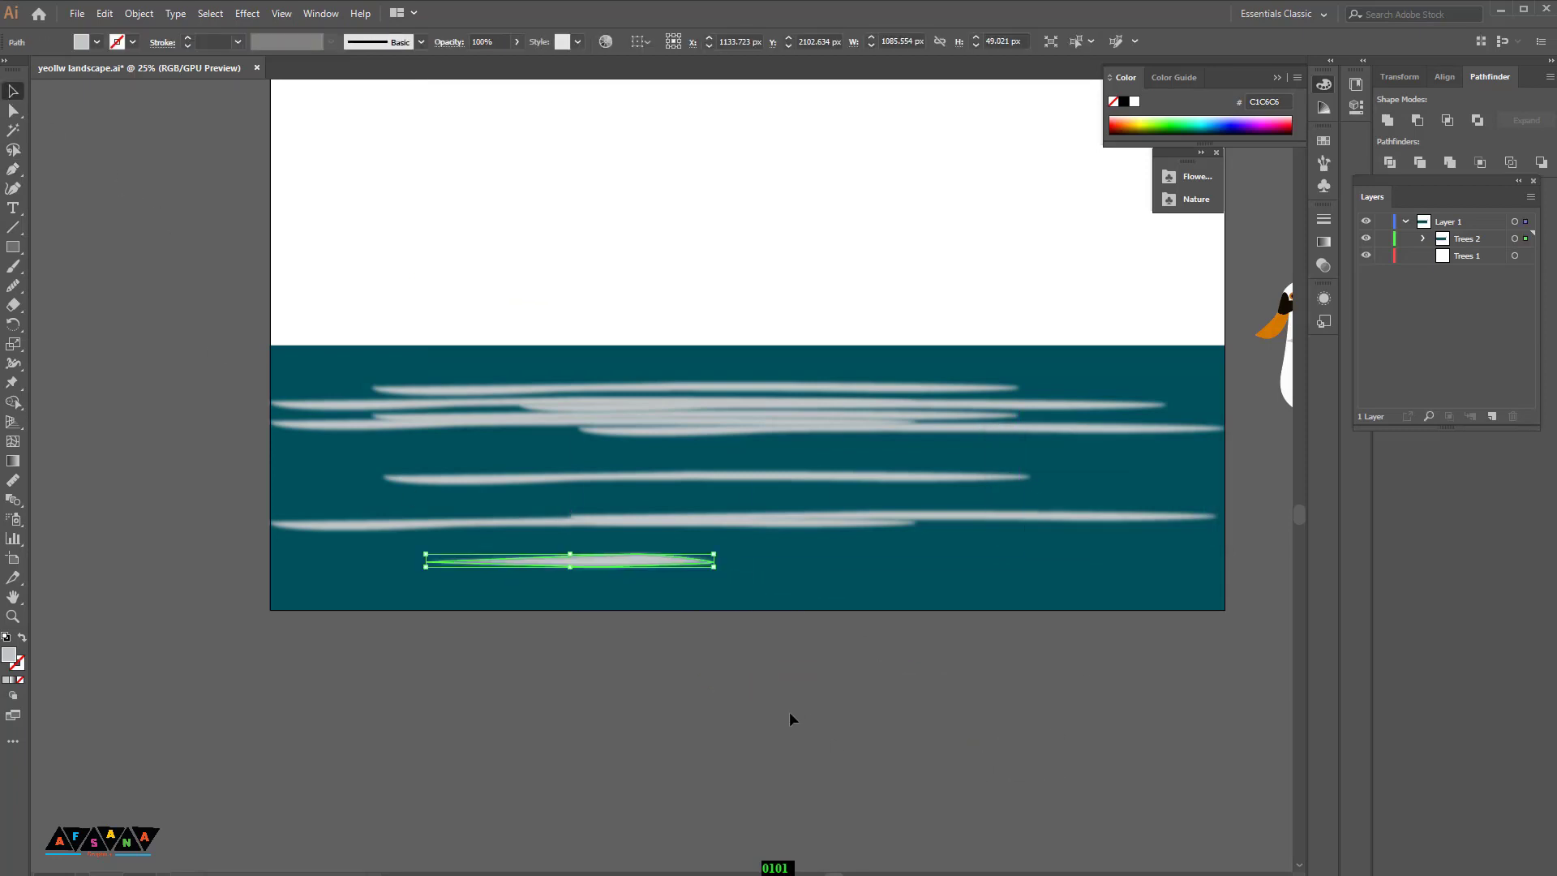
Step: Duplicate the short streak along the bottom of the water
scroll(789, 716, up, 1)
mouse_move(640, 619)
mouse_down()
mouse_move(662, 591)
mouse_move(991, 605)
mouse_move(1009, 591)
mouse_move(1001, 621)
mouse_up()
click(673, 688)
click(1016, 733)
drag(1113, 761, 979, 795)
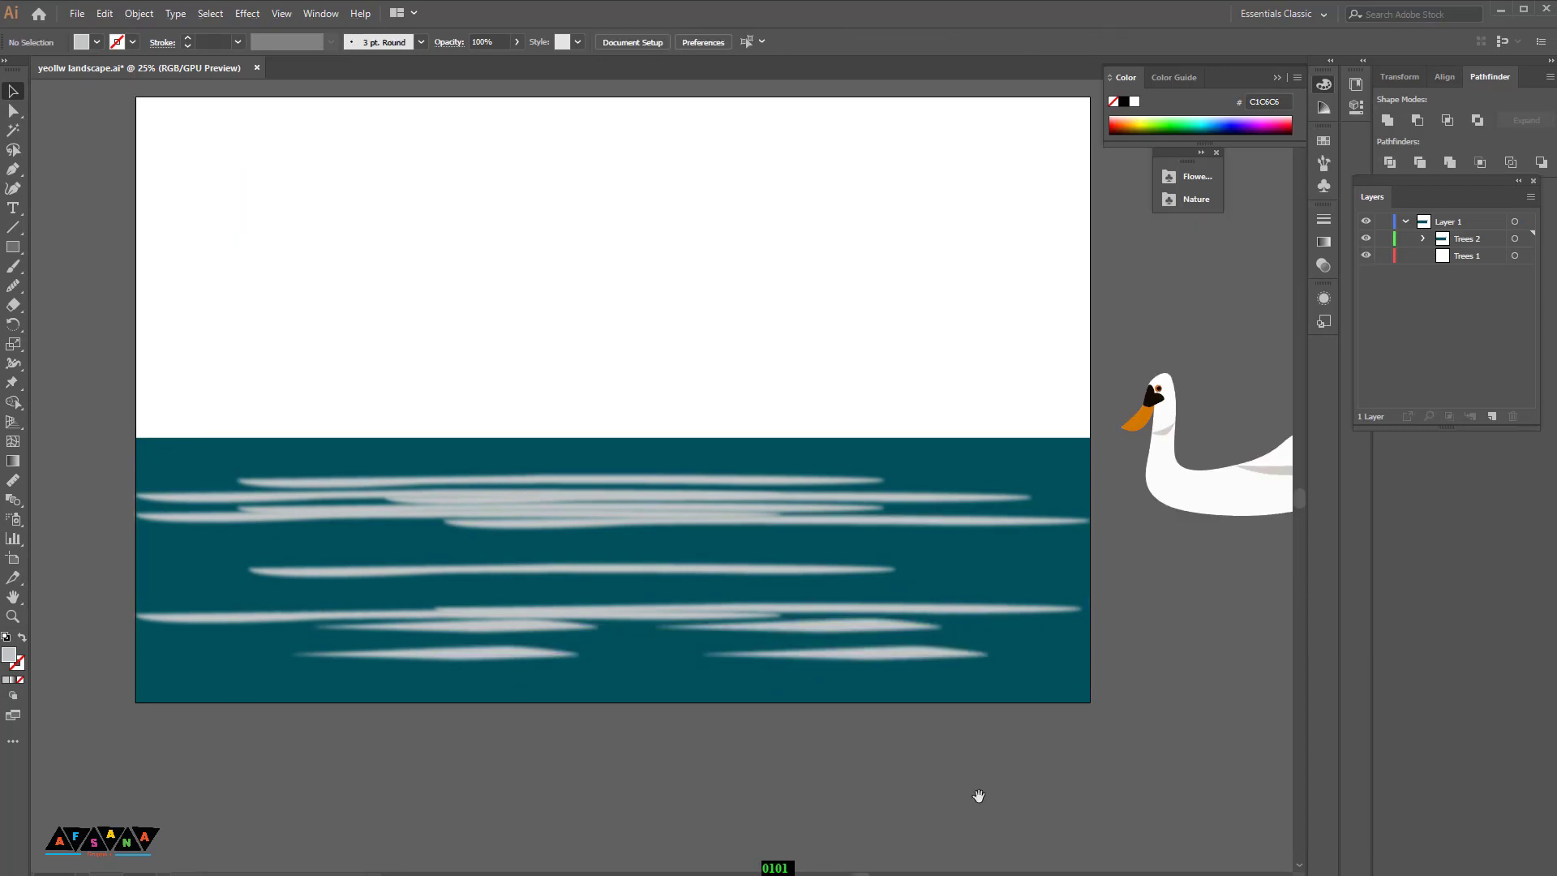
key(ctrl+minus)
key(ctrl+minus)
key(ctrl+plus)
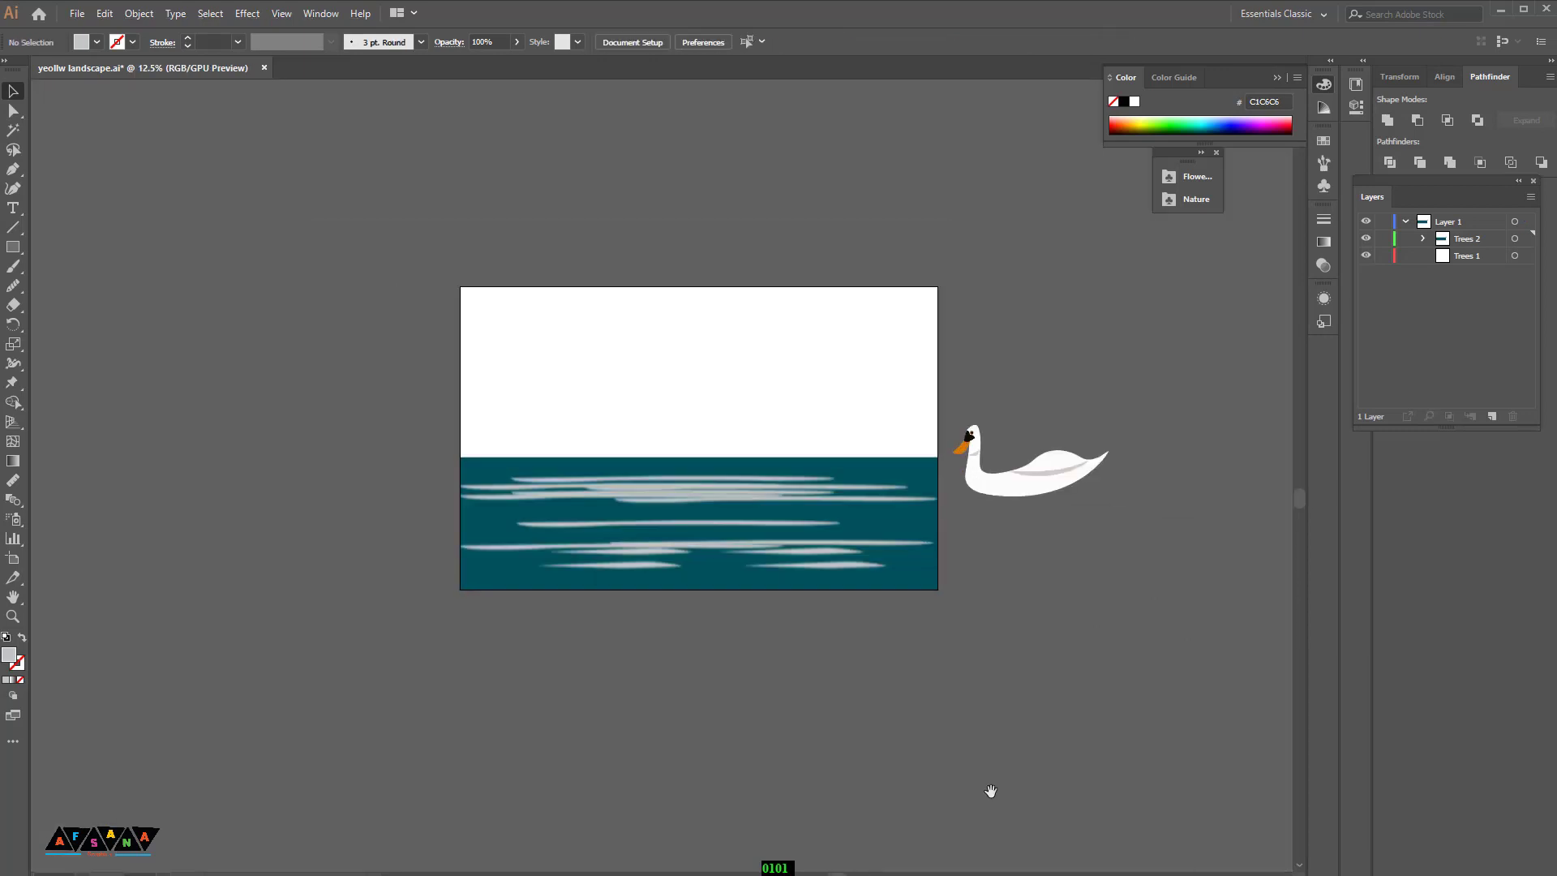
Step: Duplicate the swan below the artboard and group the copy
click(974, 419)
right_click(1015, 457)
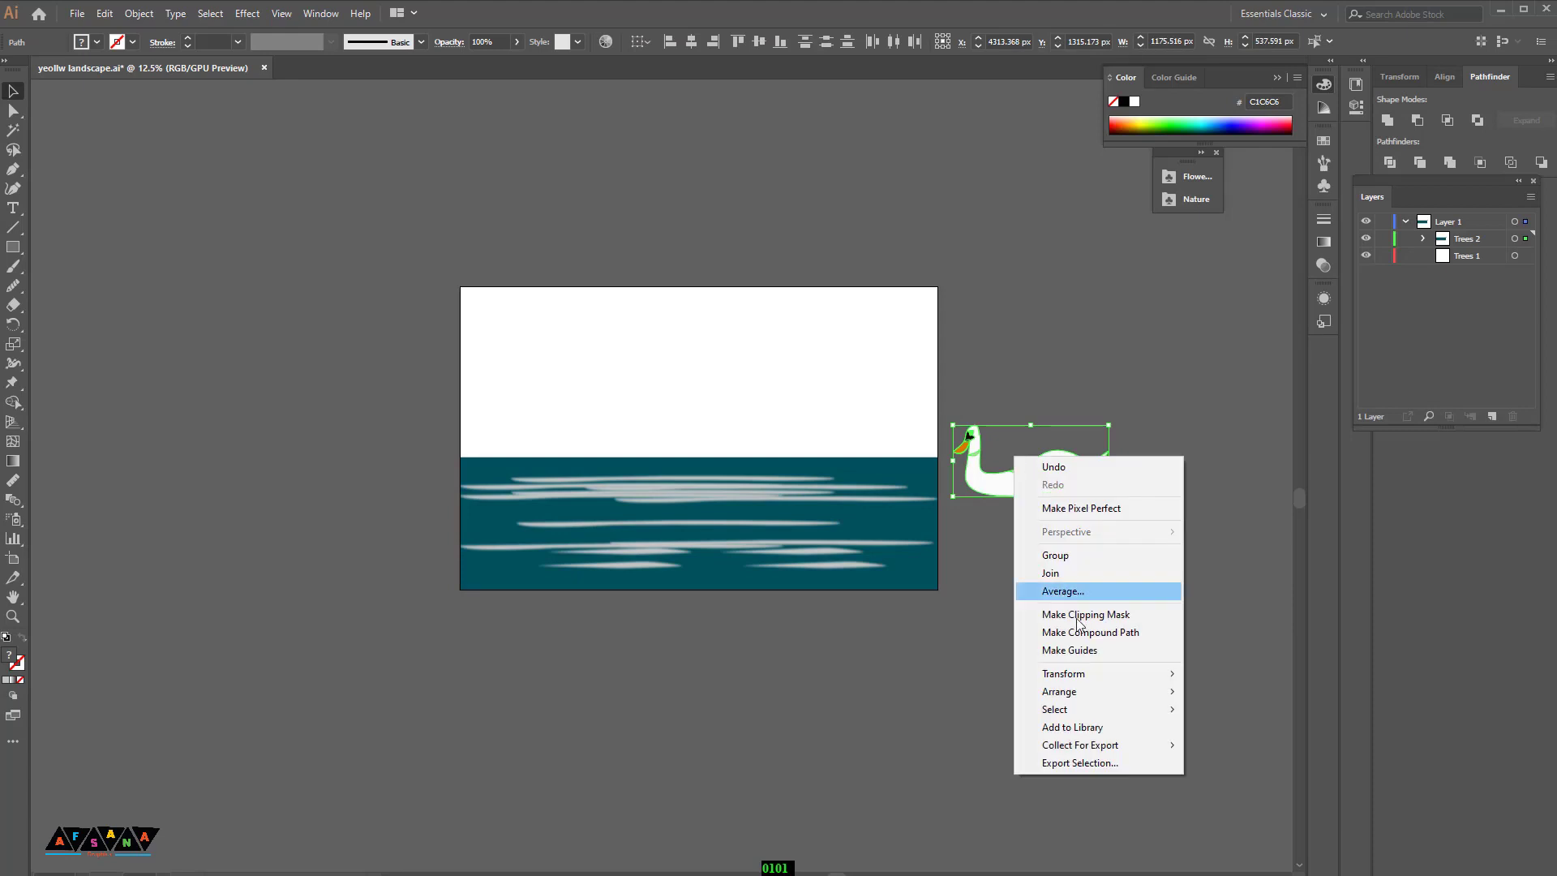
mouse_move(1078, 675)
click(994, 633)
drag(1028, 482, 1070, 618)
key(ctrl+z)
drag(1017, 490, 1045, 630)
click(1080, 721)
drag(1080, 722, 970, 547)
right_click(970, 548)
click(1006, 328)
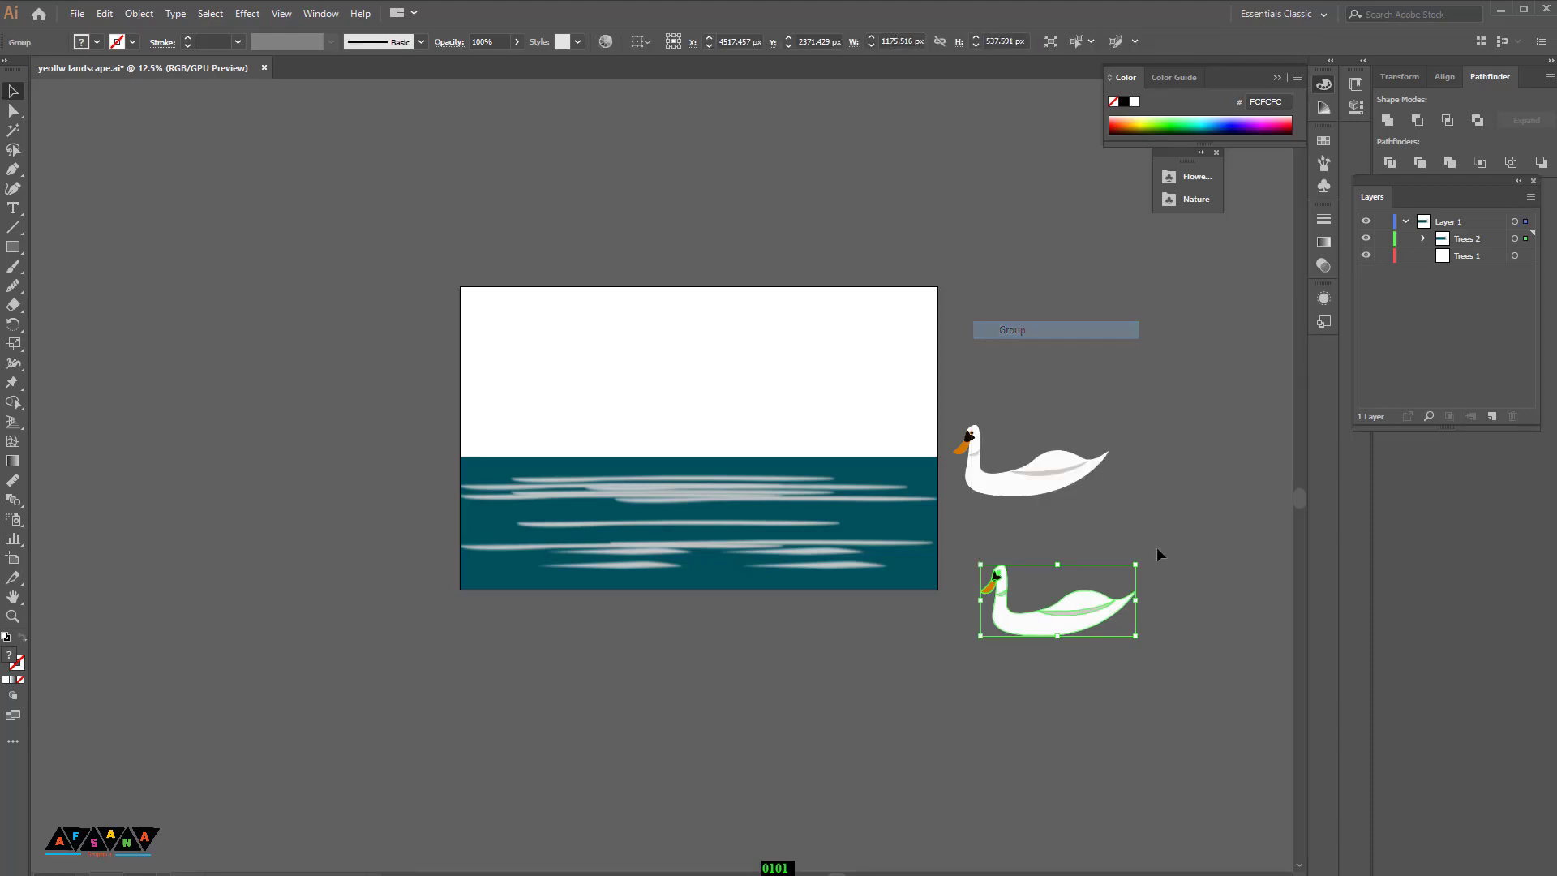
Step: Reflect the grouped swan copy so it faces the opposite direction
right_click(1051, 617)
mouse_move(1115, 528)
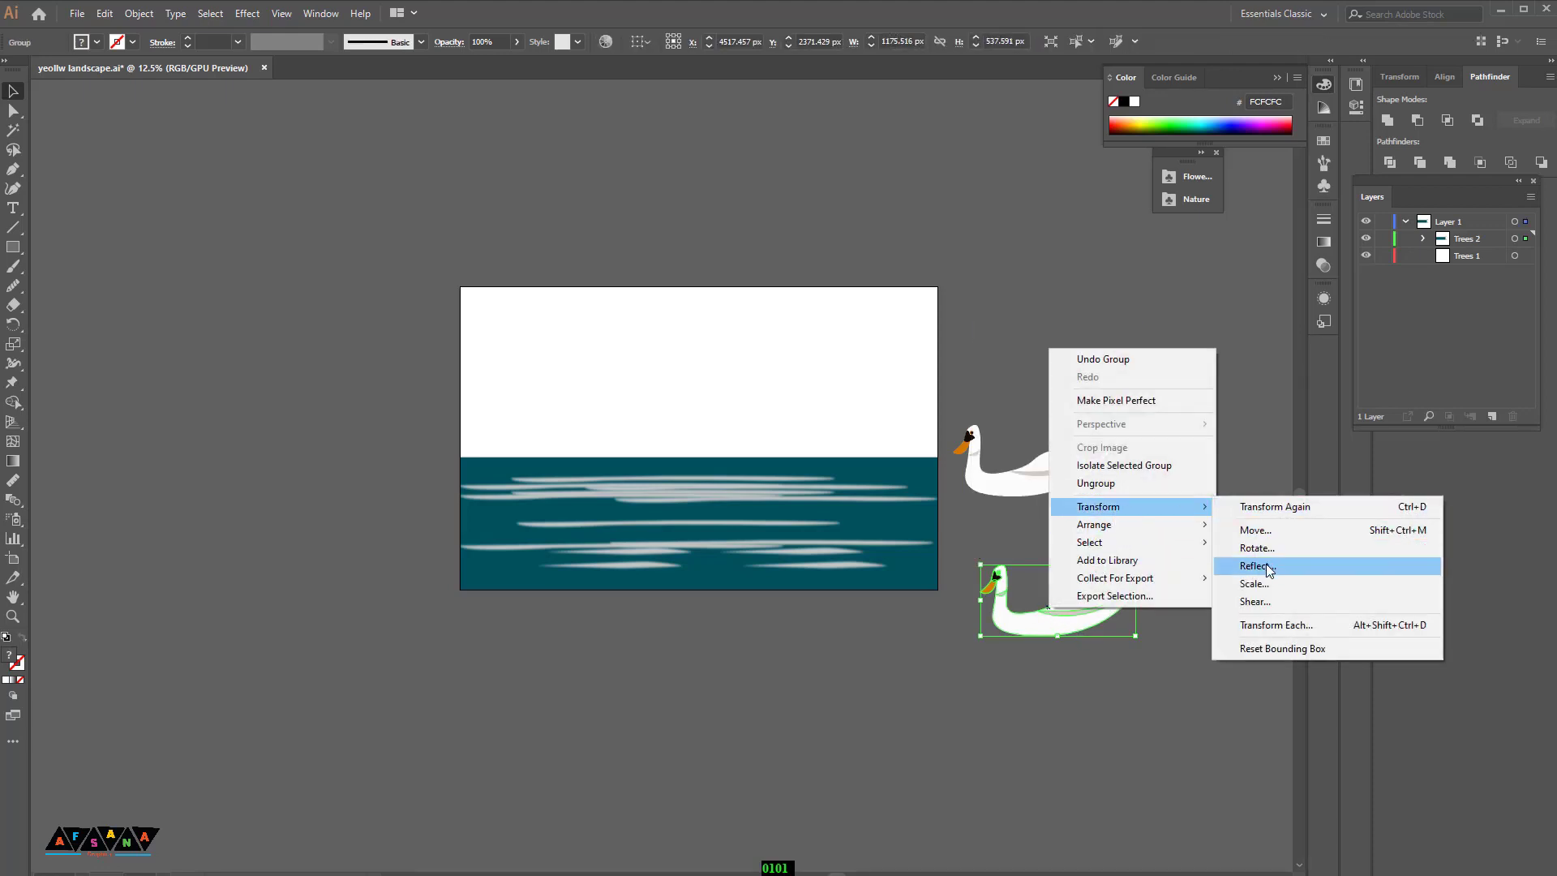
click(1267, 563)
click(782, 554)
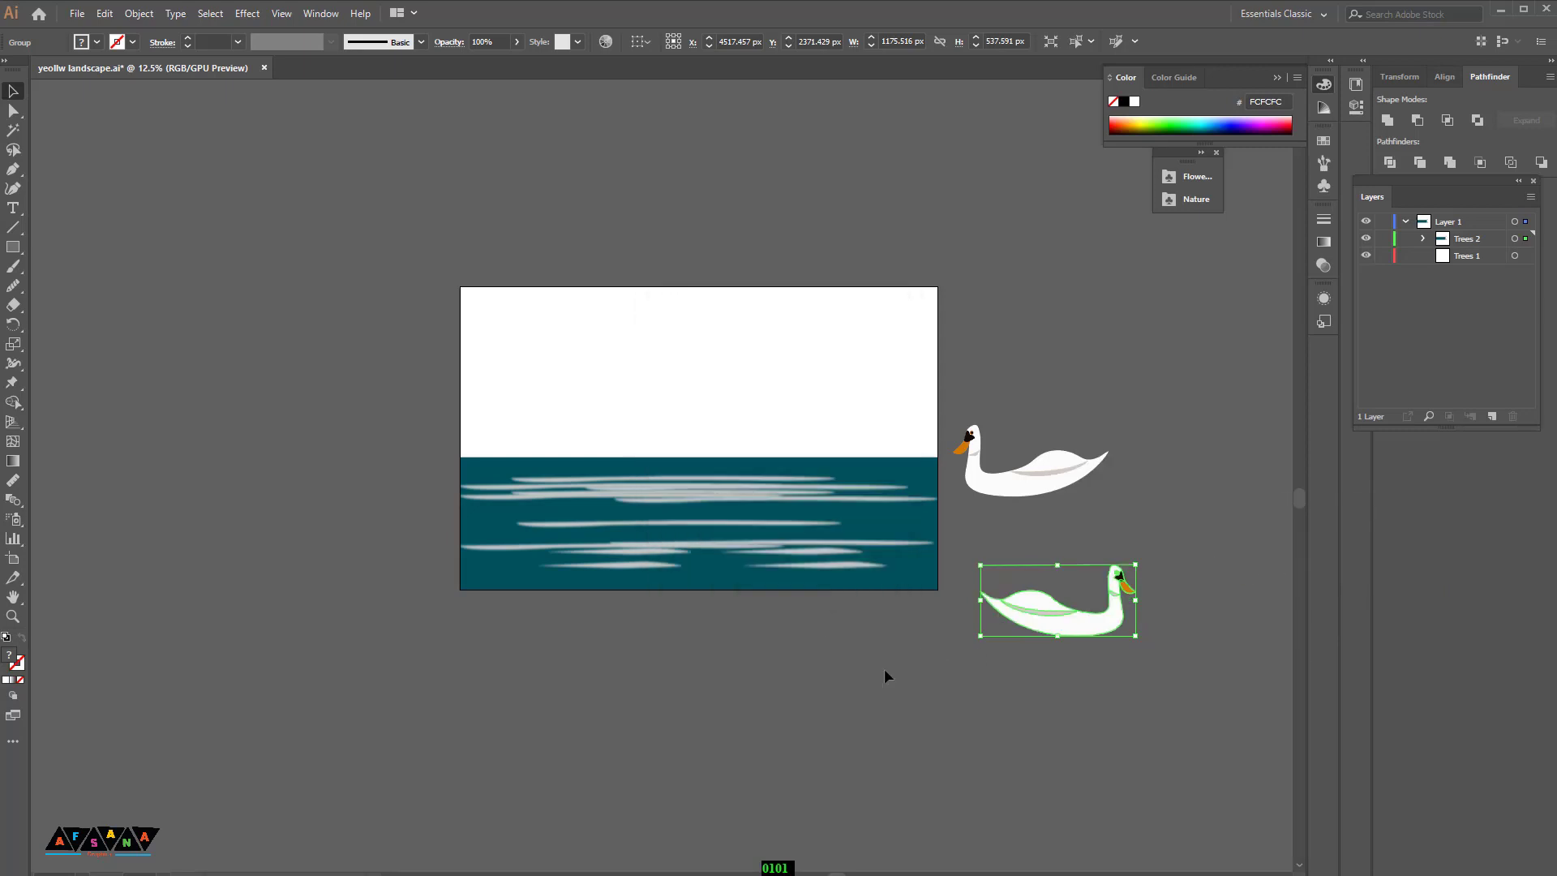
Step: Enlarge the reflected swan and place it below the artboard
click(892, 675)
drag(1059, 628, 1072, 771)
click(1072, 772)
drag(1048, 490, 1125, 574)
key(ctrl+z)
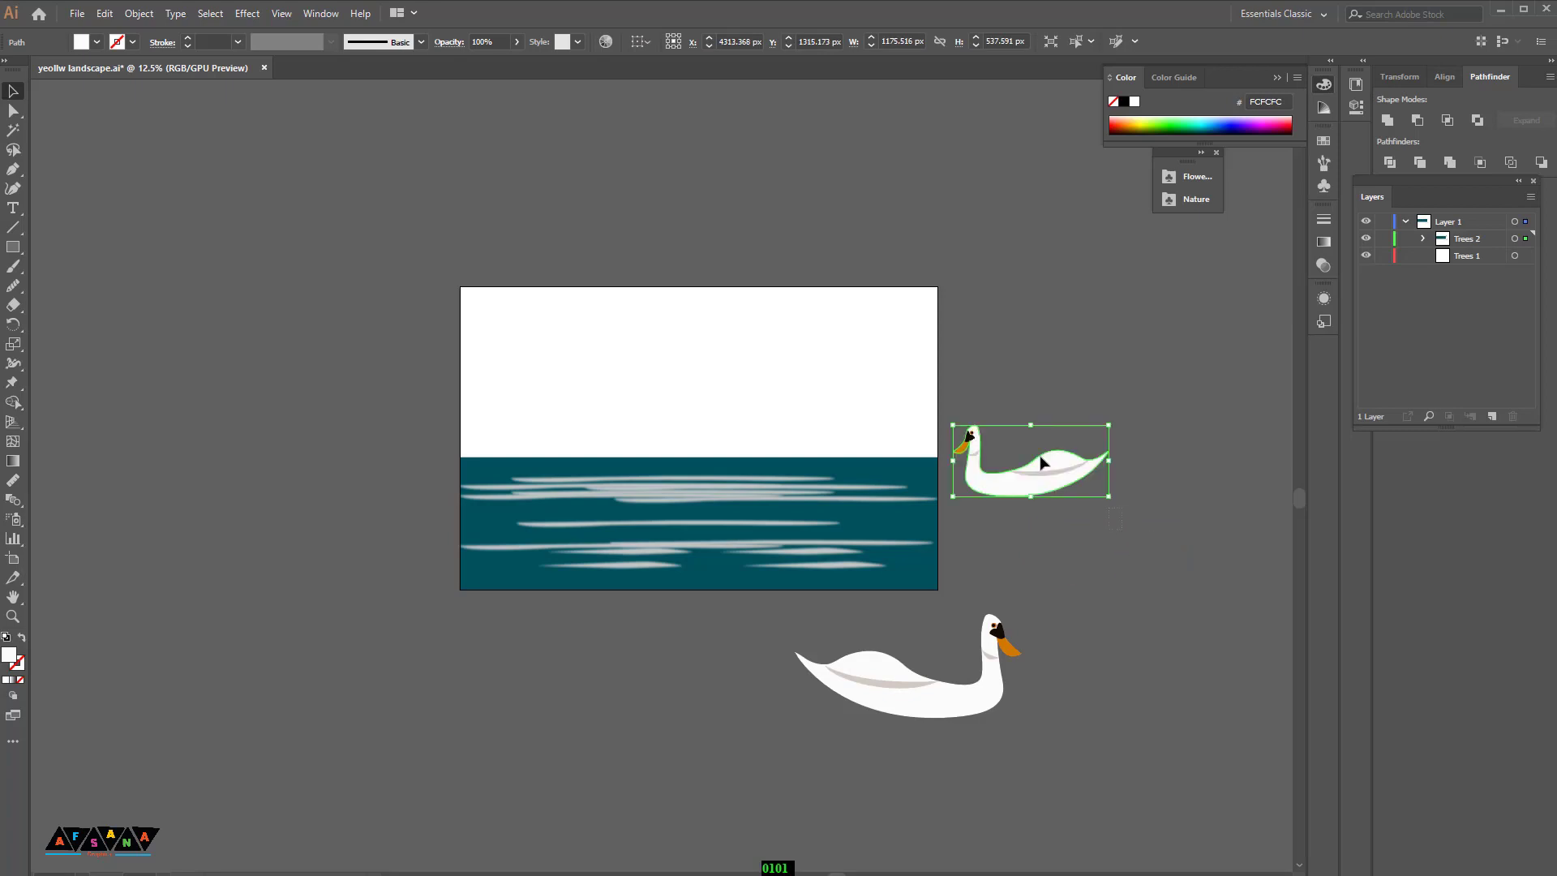
Step: Move the original swan next to the larger reflected swan
right_click(974, 378)
click(1045, 508)
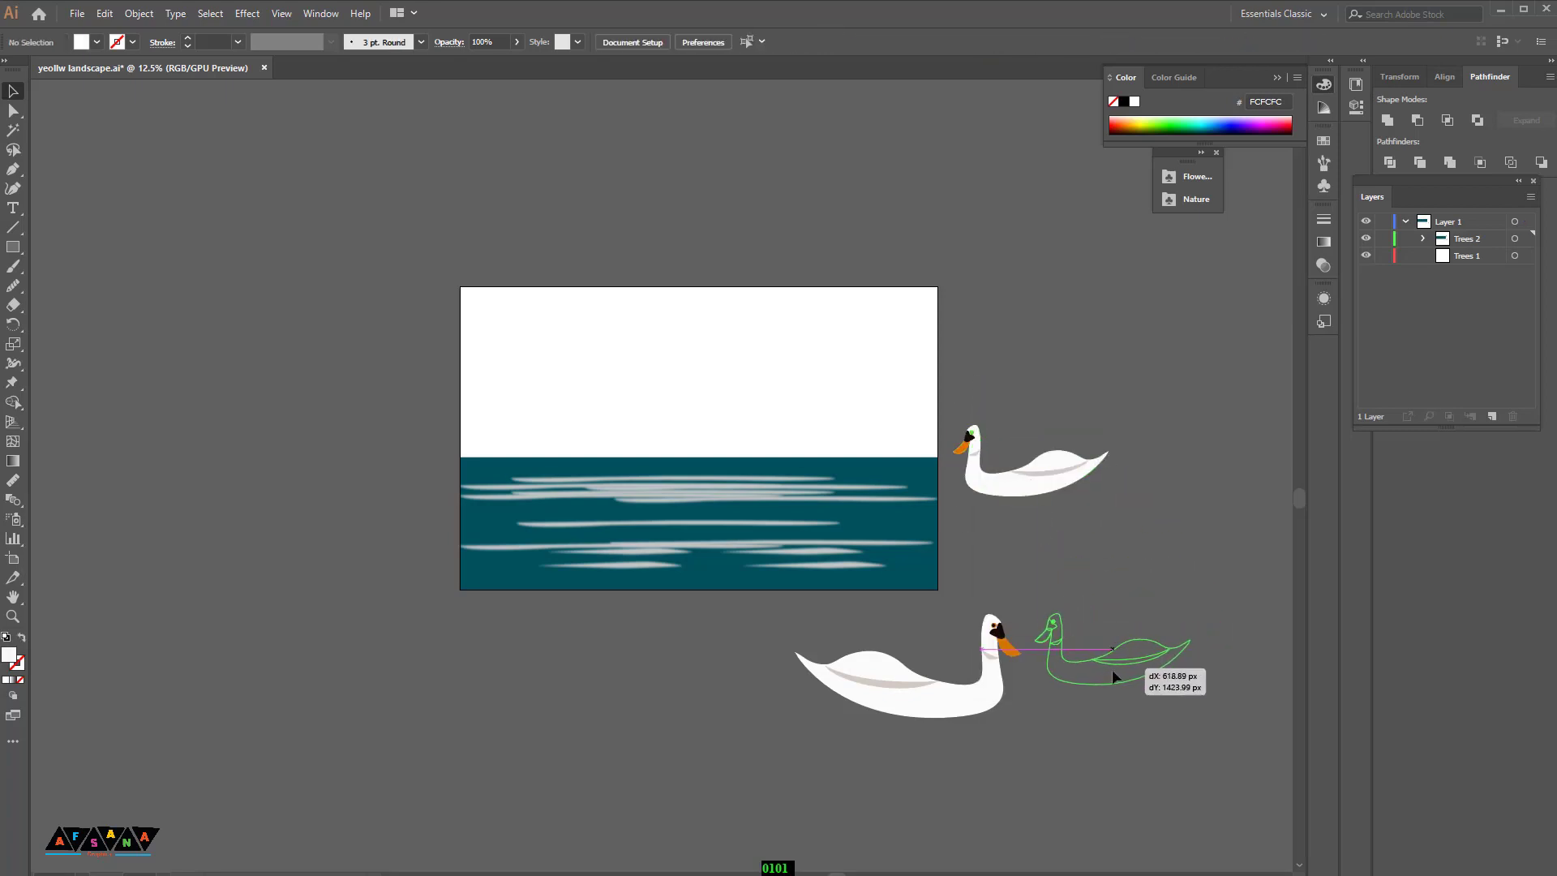
drag(1101, 692, 1098, 696)
click(1100, 785)
drag(1100, 785, 1044, 711)
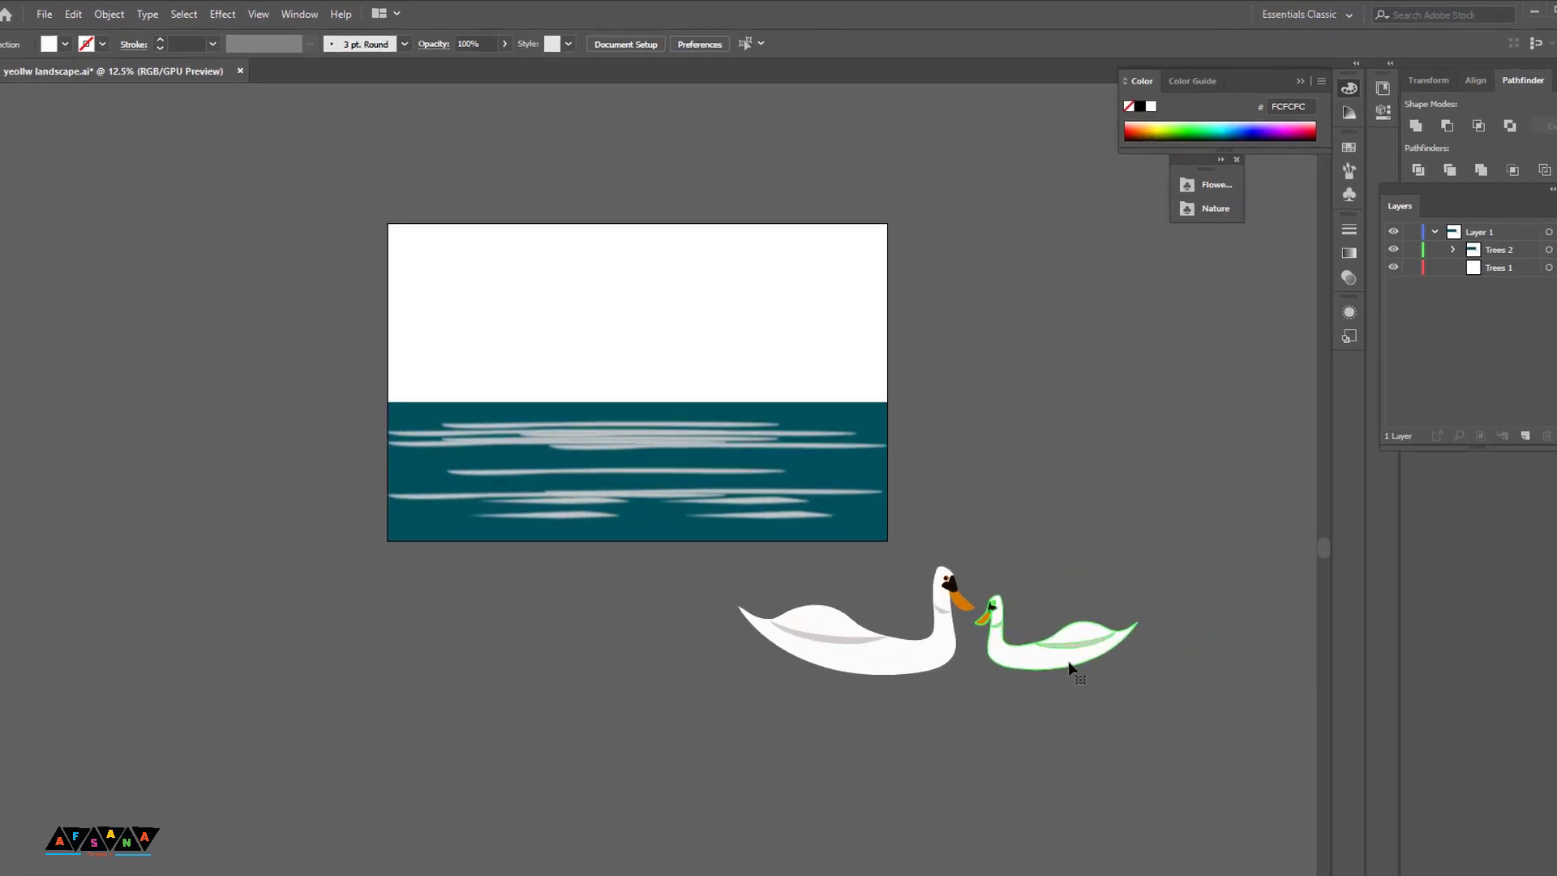
Step: Enlarge the second swan and position it beside the first so their heads face each other
click(1053, 632)
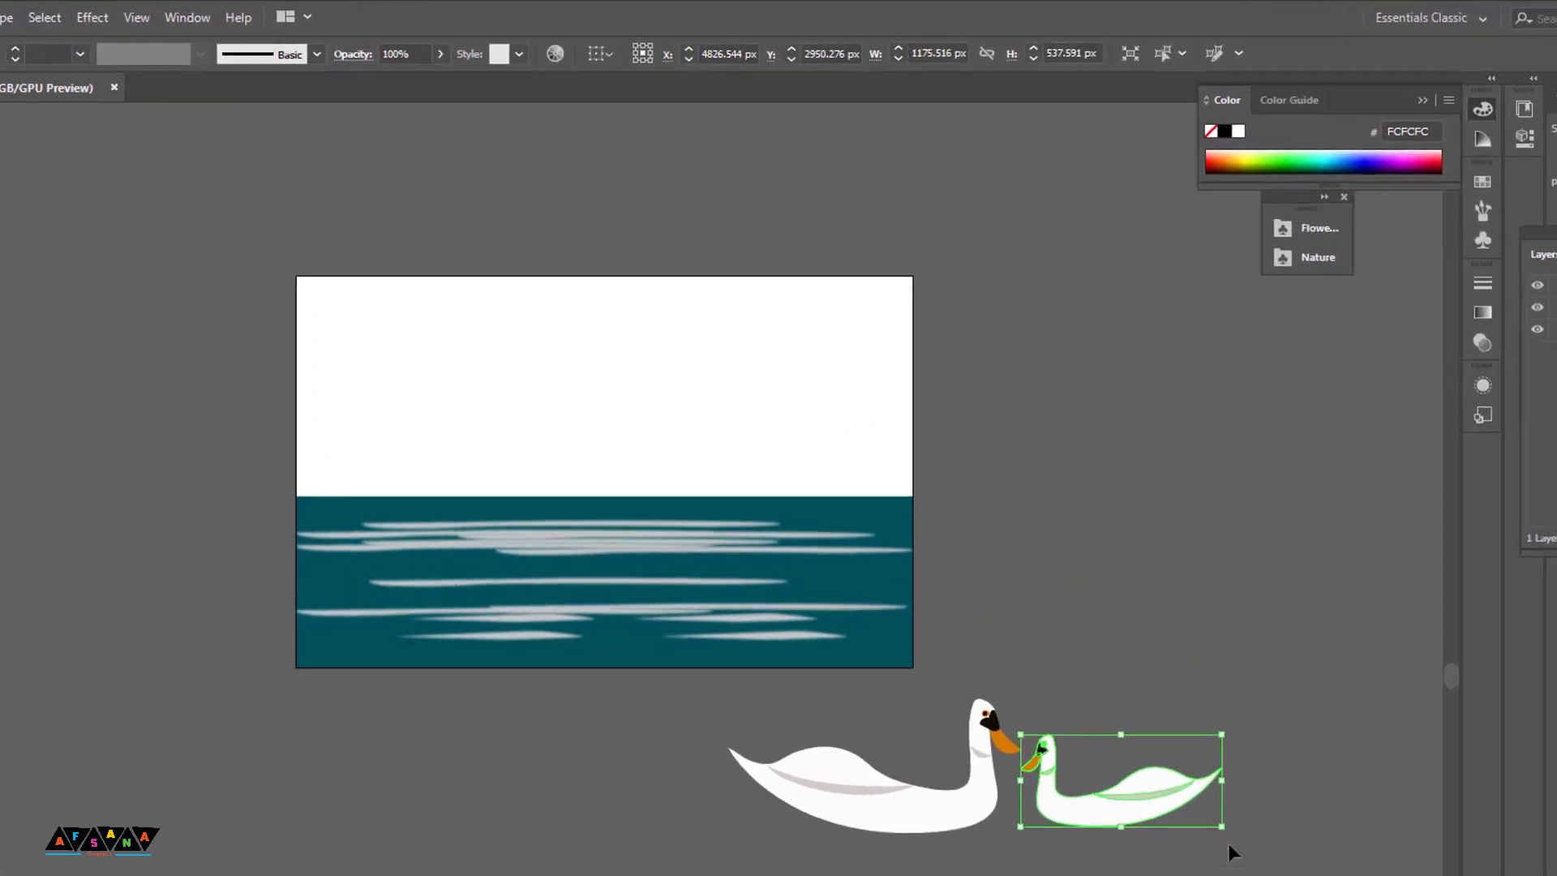
click(1007, 783)
drag(756, 715, 1078, 802)
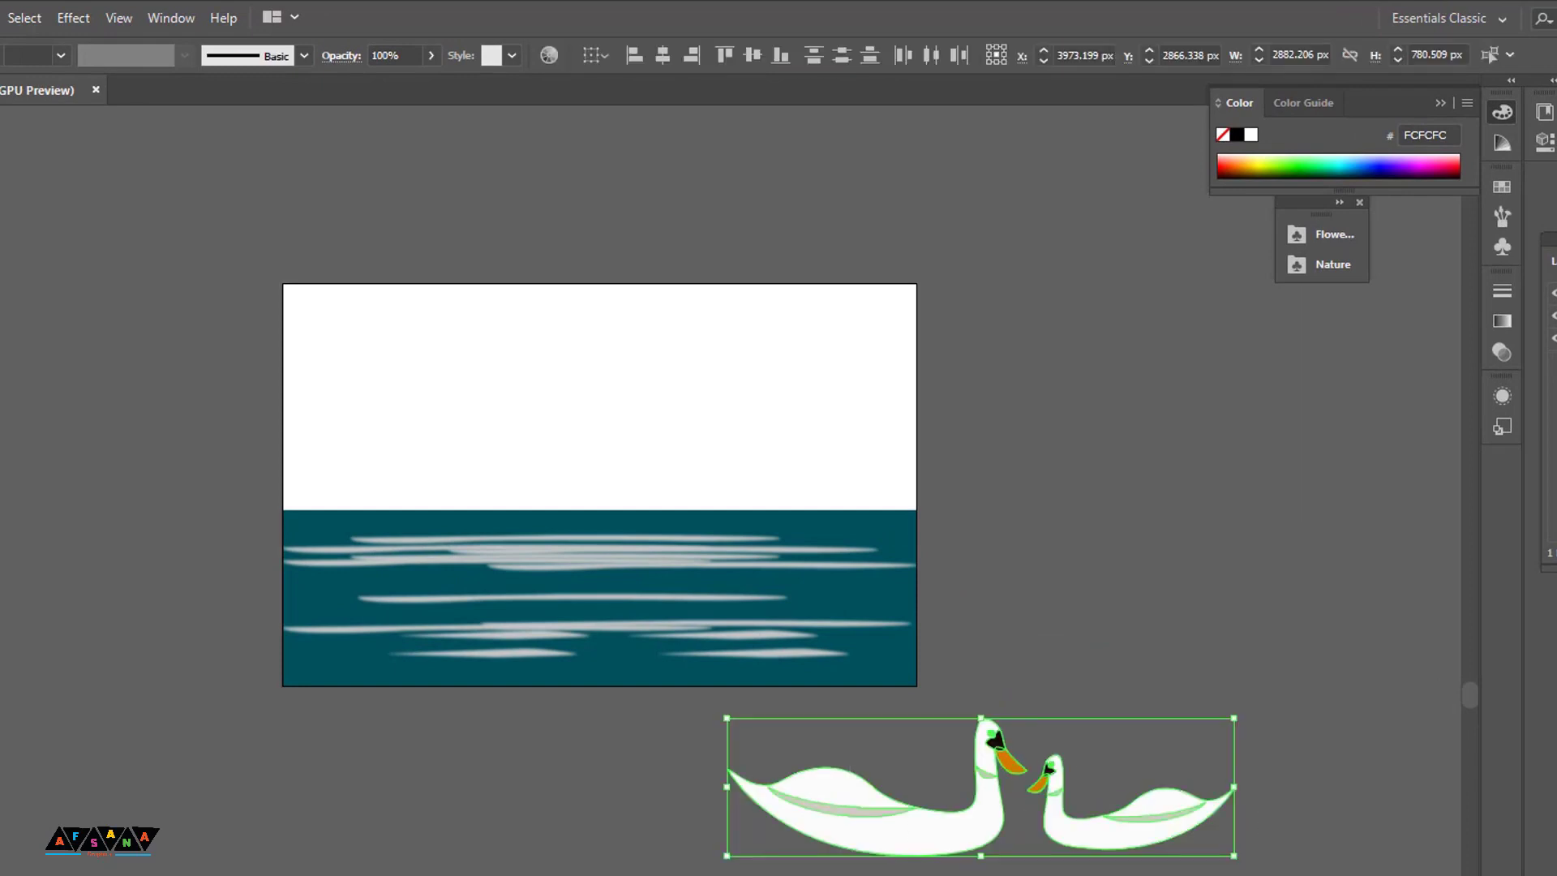
drag(1087, 665, 1248, 861)
click(1250, 871)
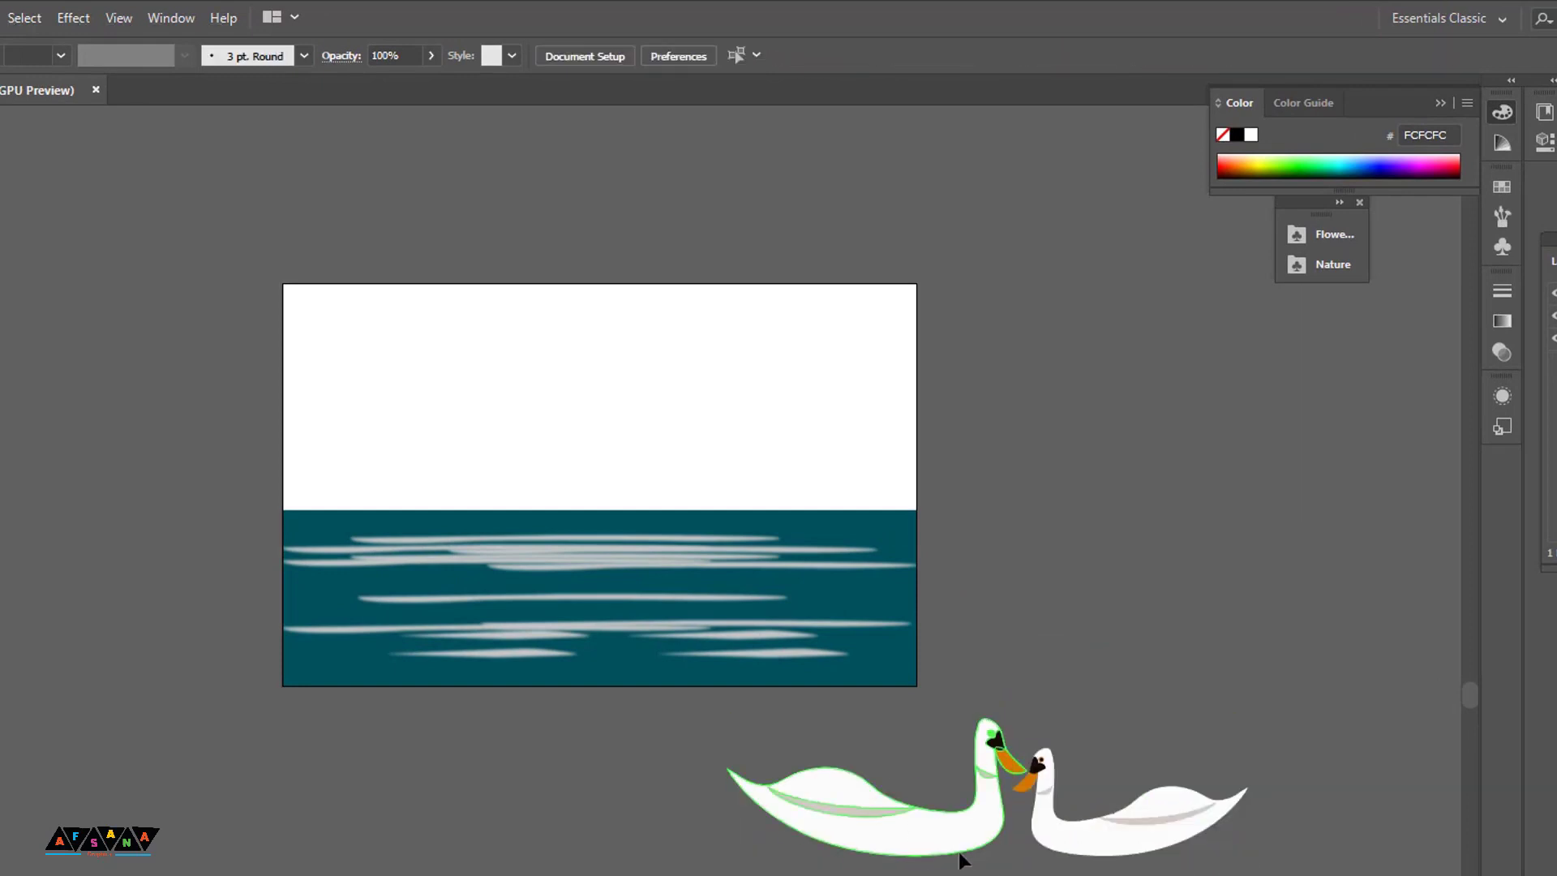
drag(961, 845, 958, 847)
click(991, 871)
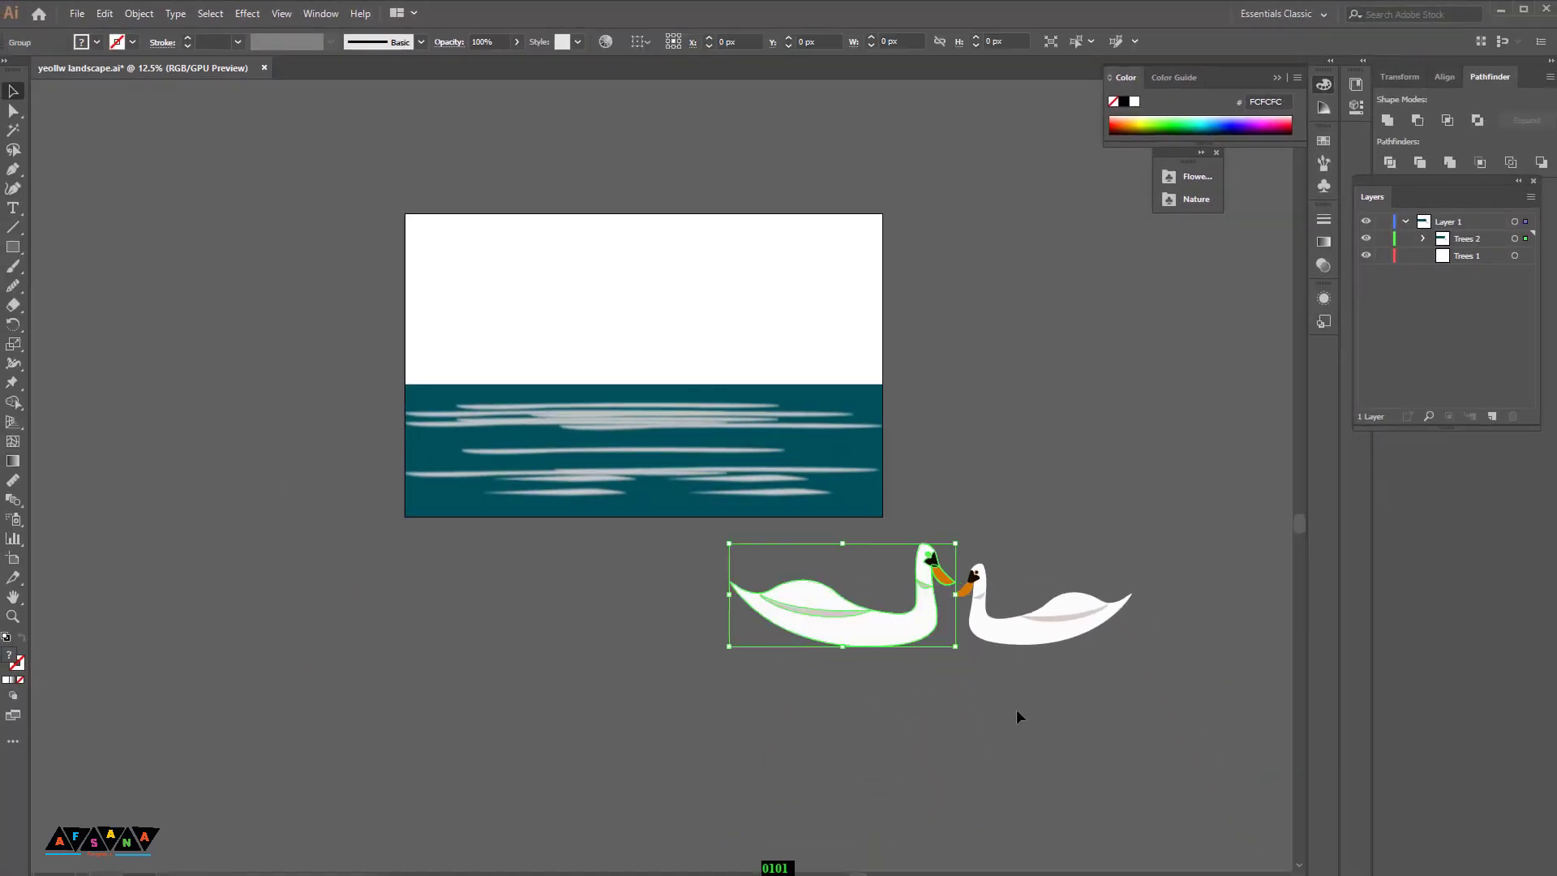
Step: Select both swans and group them together
drag(1185, 745, 707, 554)
right_click(690, 662)
click(736, 521)
click(928, 738)
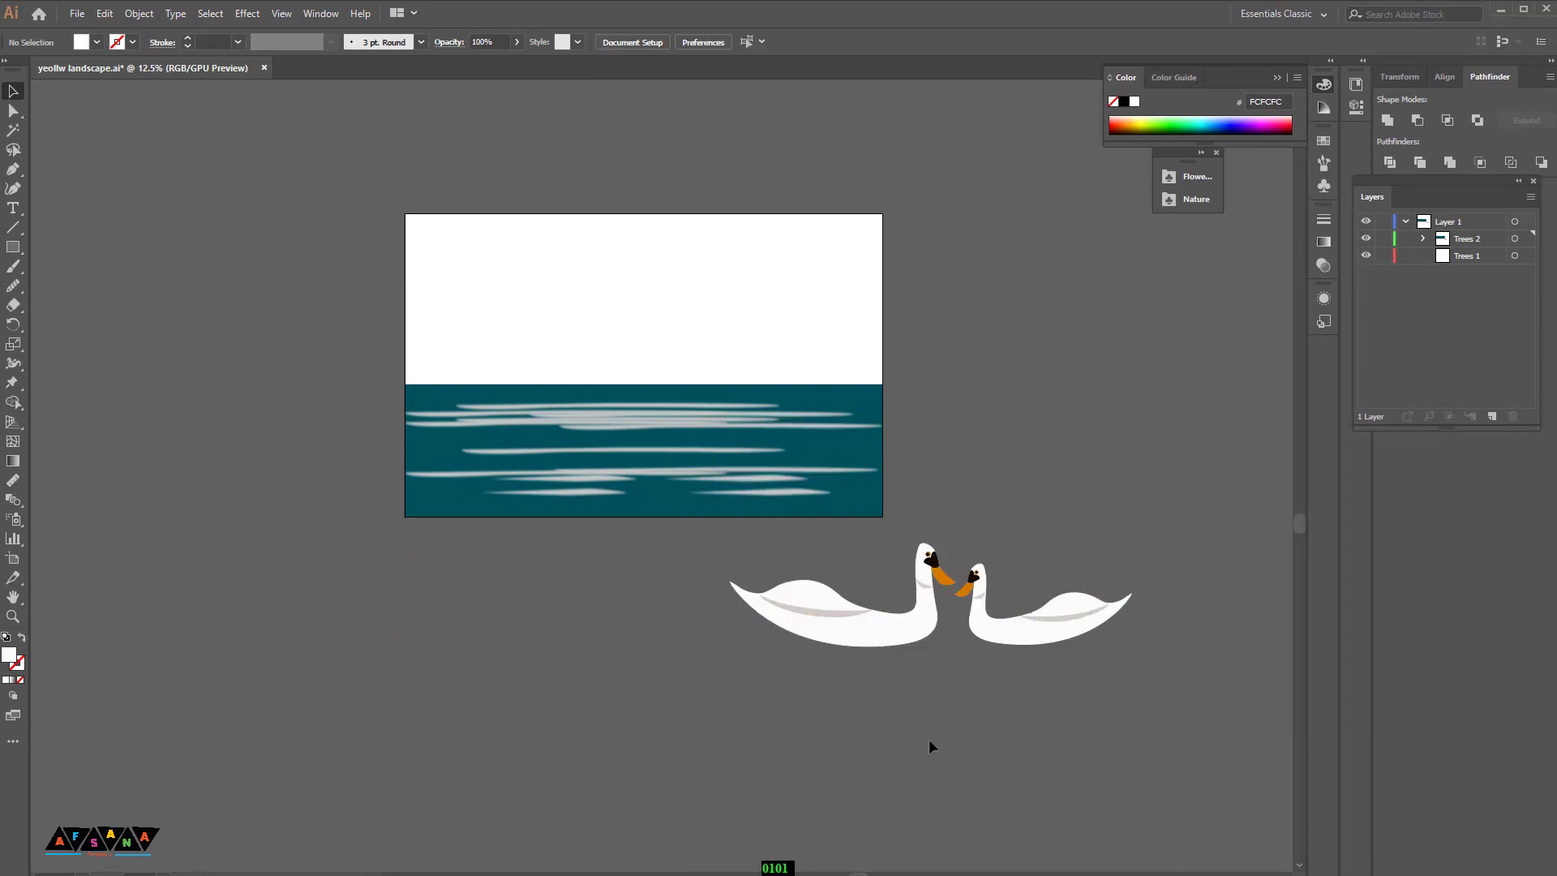
drag(858, 621, 675, 458)
right_click(712, 452)
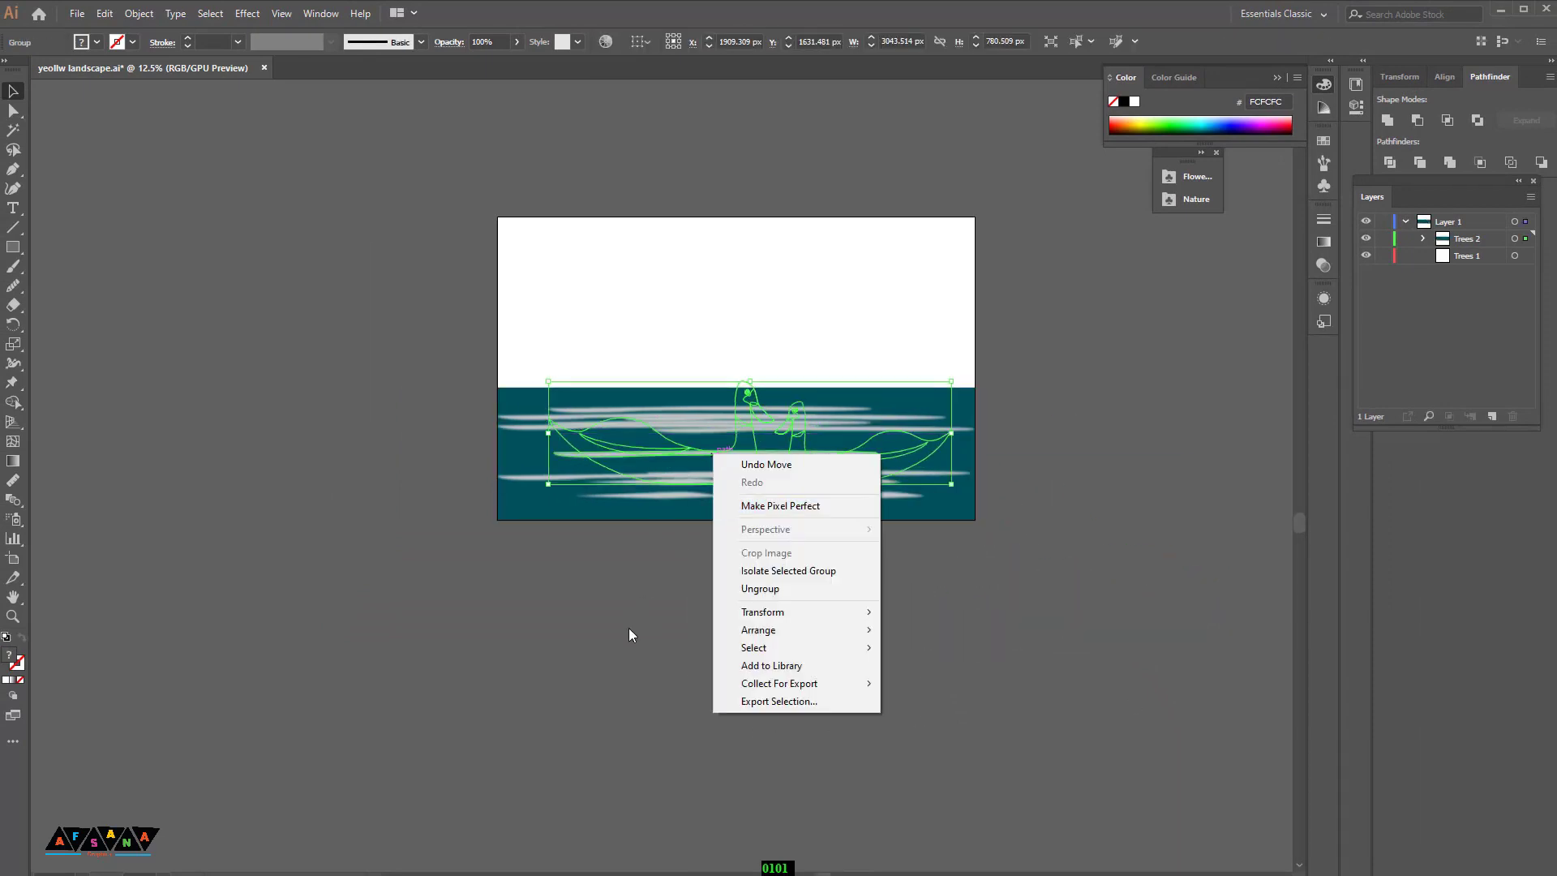
click(629, 628)
key(ctrl+z)
Step: Bring the swan pair to the front and move it onto the water area
right_click(953, 604)
mouse_move(1011, 521)
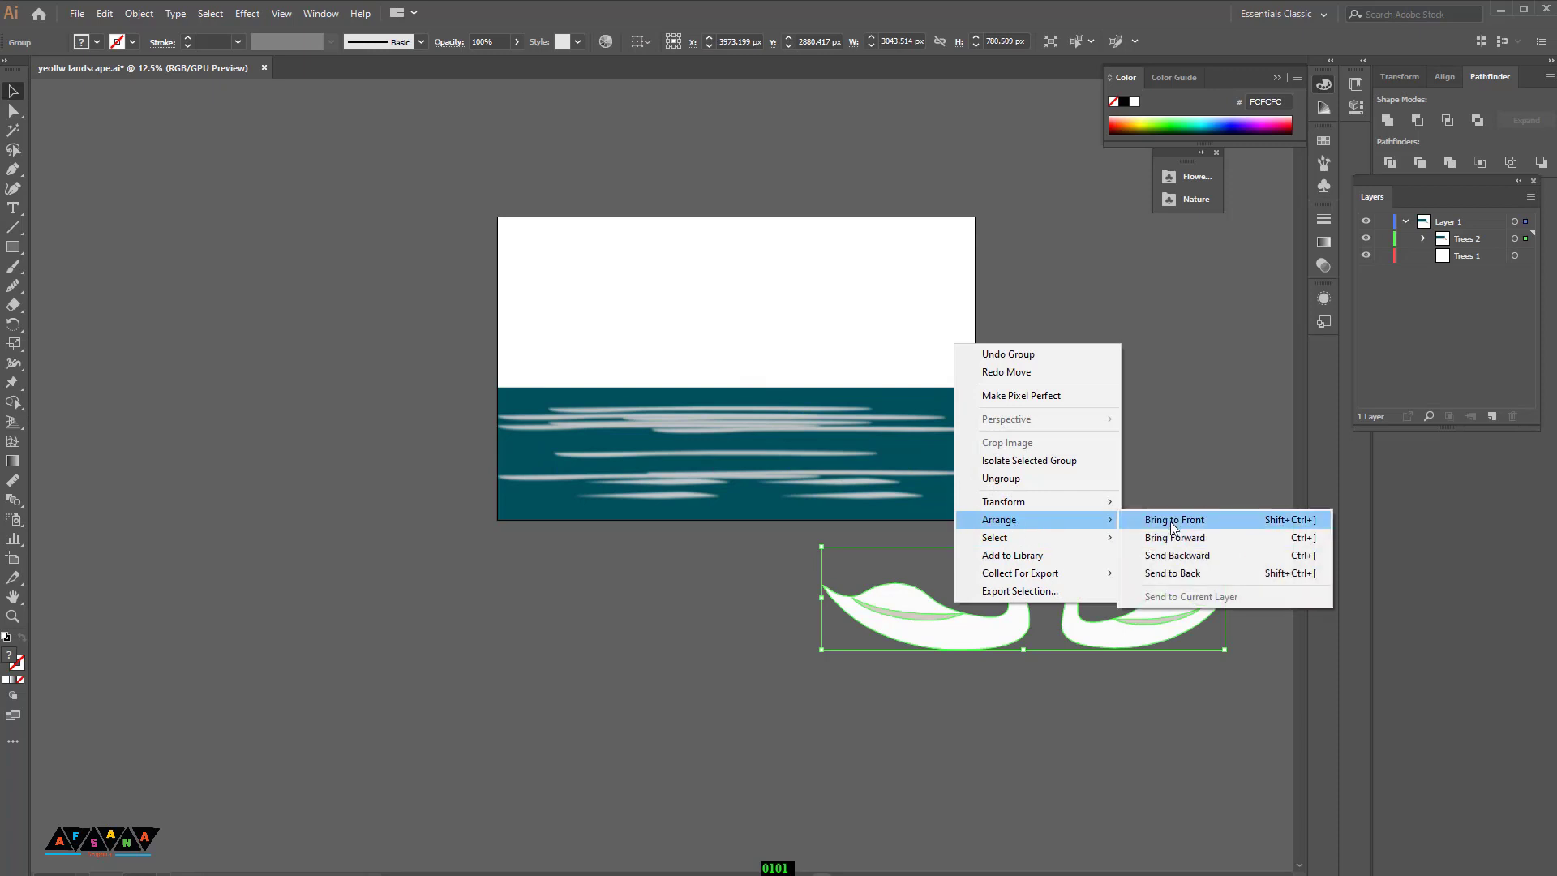
click(1171, 521)
scroll(1005, 780, up, 1)
key(ctrl+plus)
drag(730, 617, 548, 496)
click(1058, 813)
click(855, 687)
drag(853, 687, 893, 728)
key(ctrl+plus)
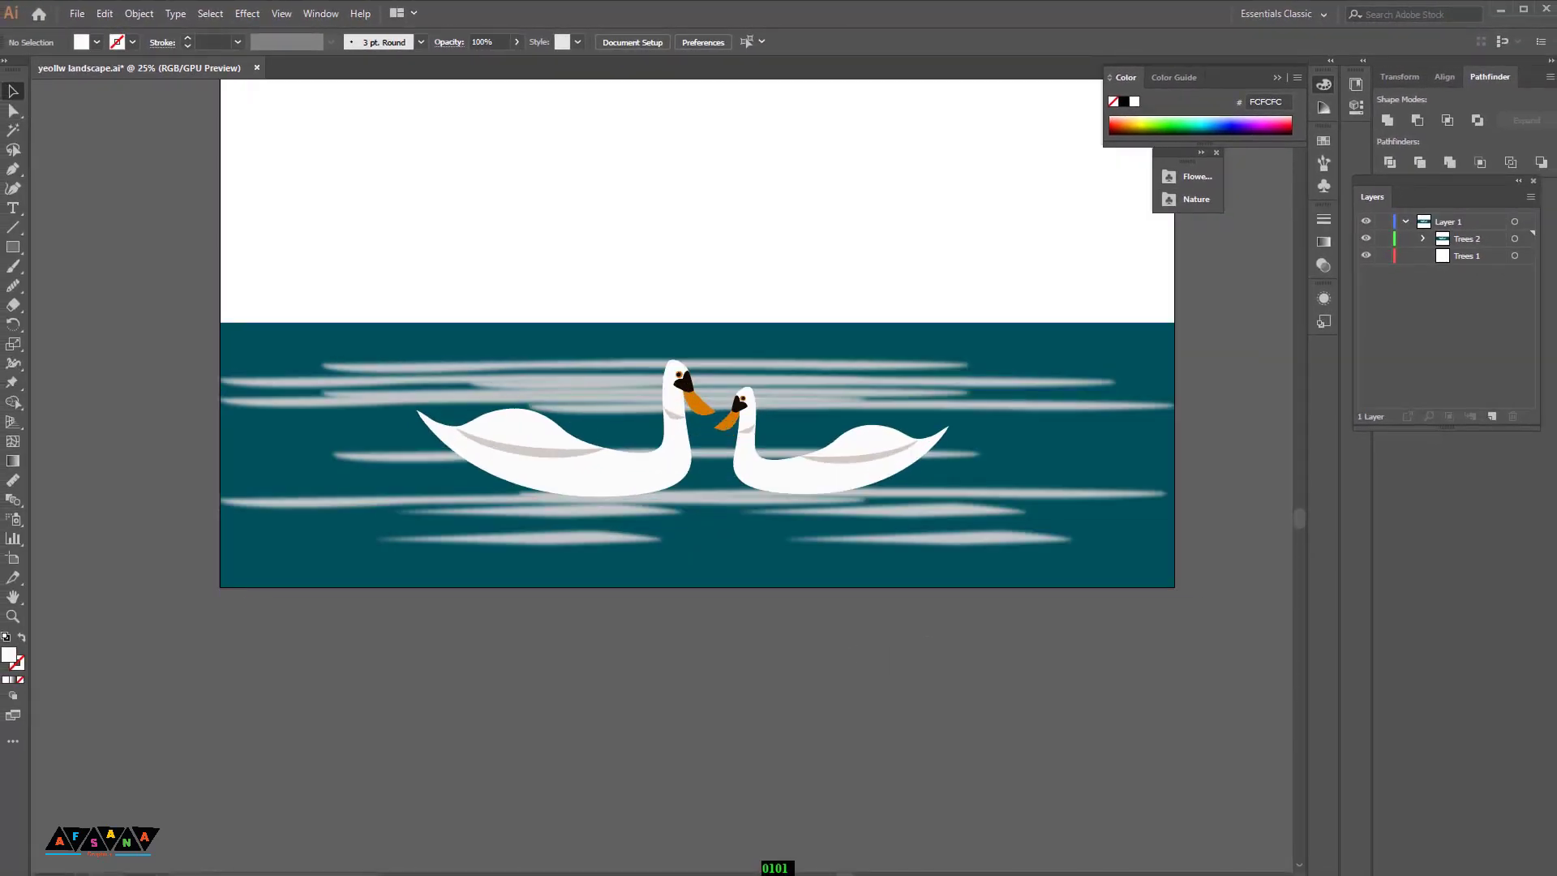
Step: Finish a reflection shape below the artboard and apply a Gaussian Blur of radius 31.4 pixels to it
click(655, 665)
drag(761, 665, 796, 670)
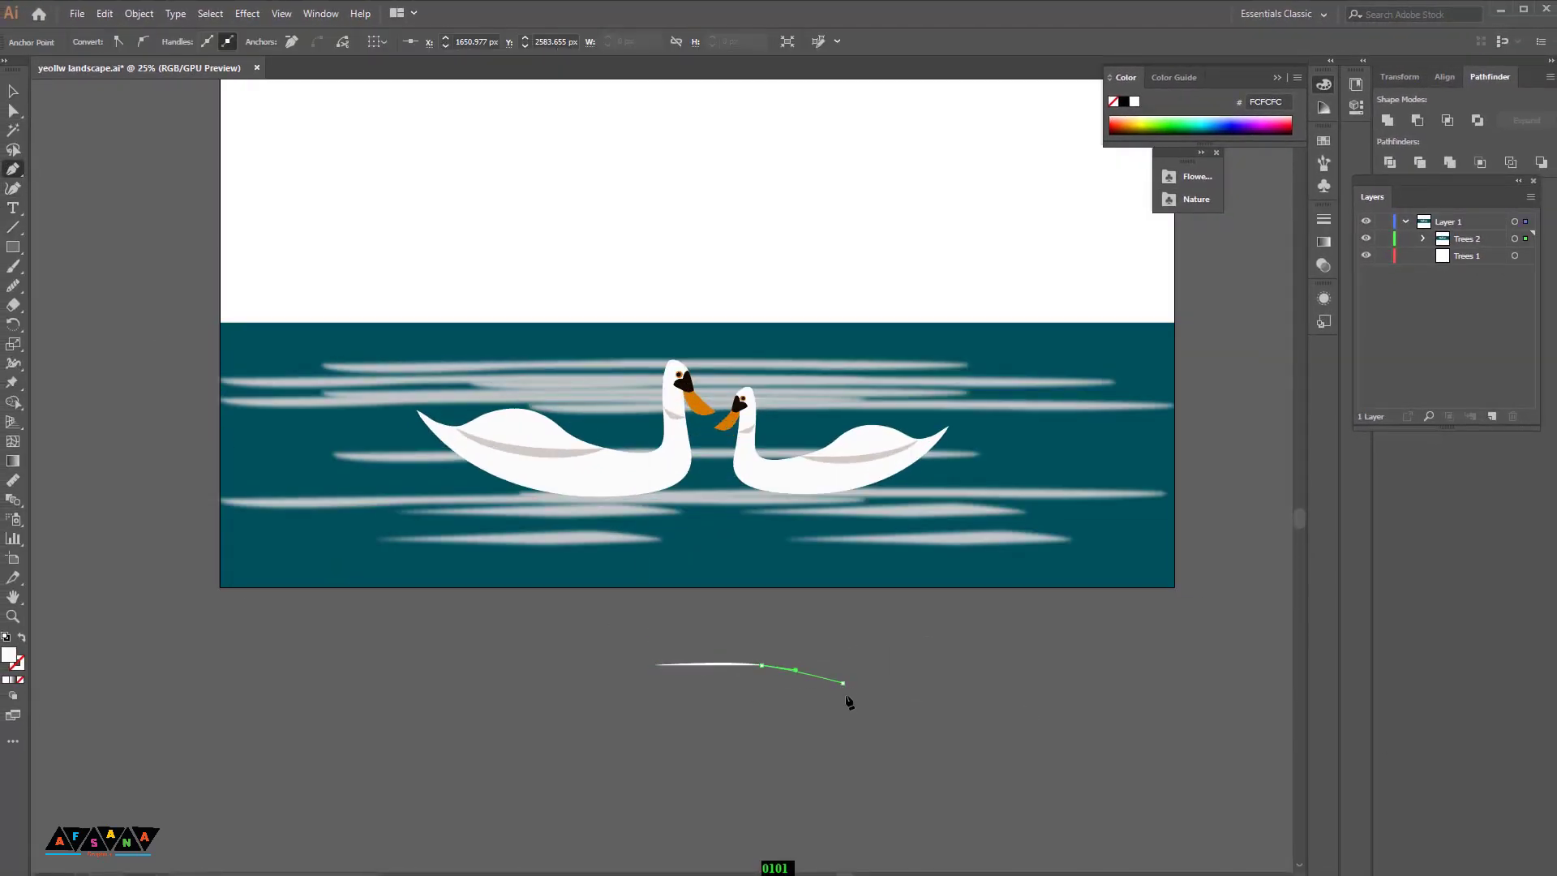
click(248, 13)
mouse_move(351, 293)
click(500, 292)
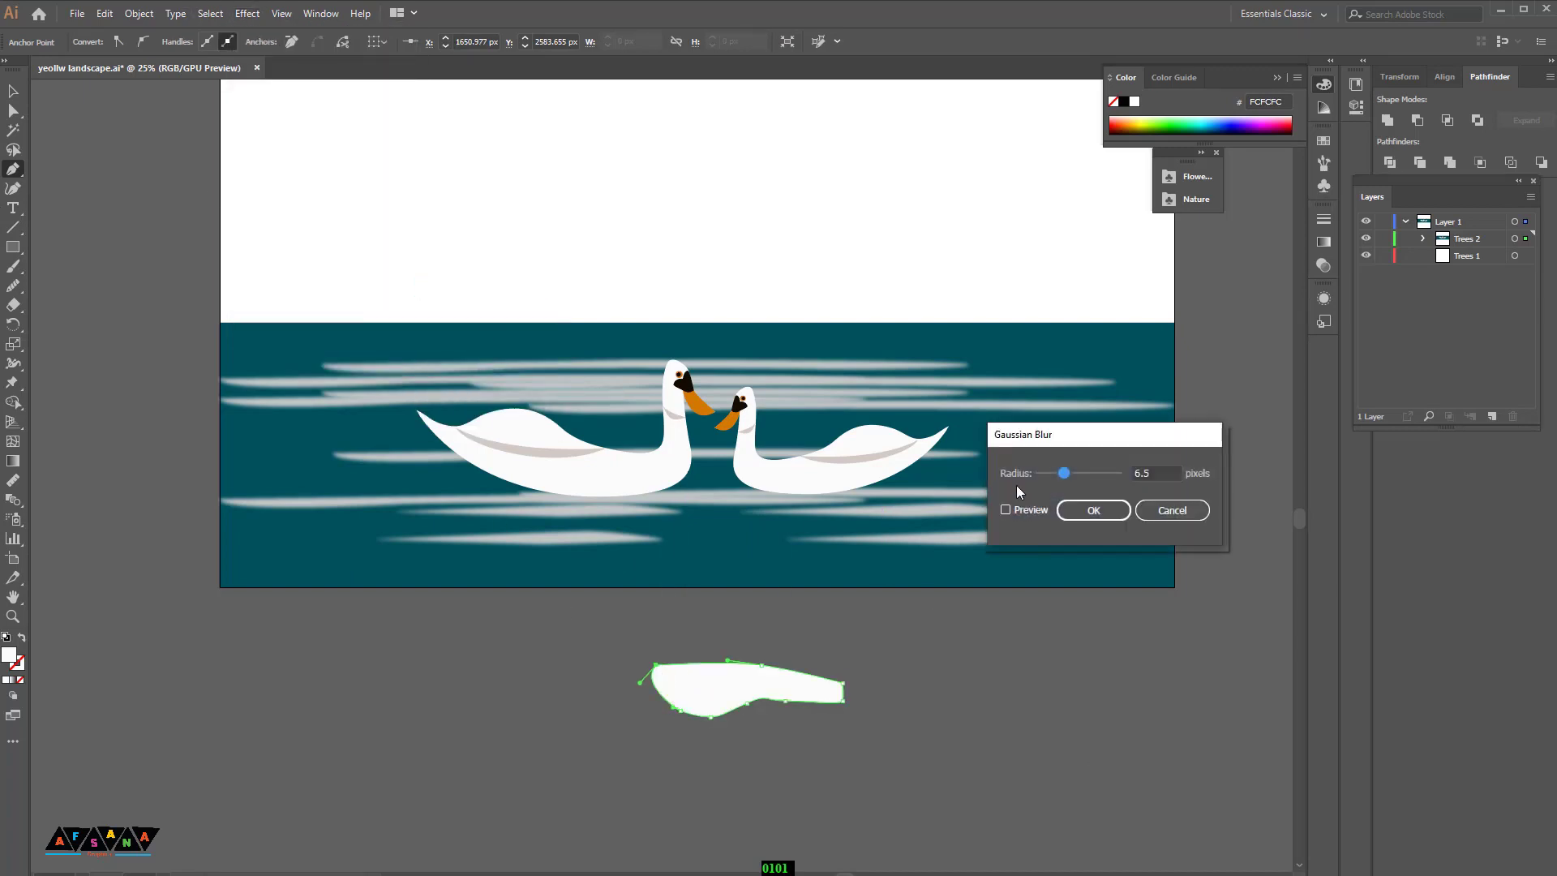
drag(1078, 475, 1088, 475)
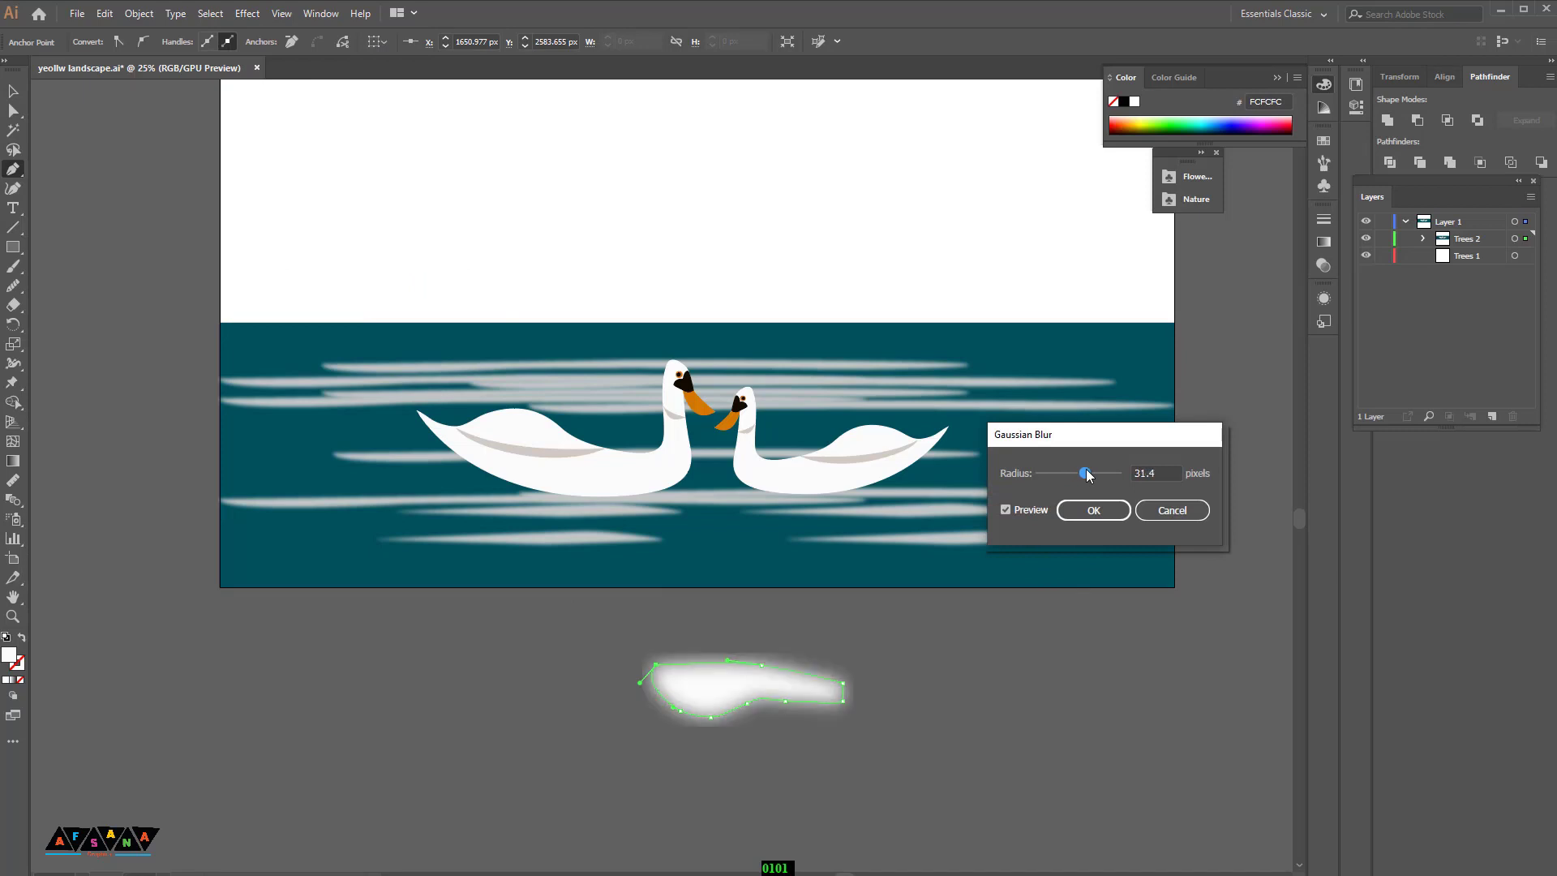
click(1093, 511)
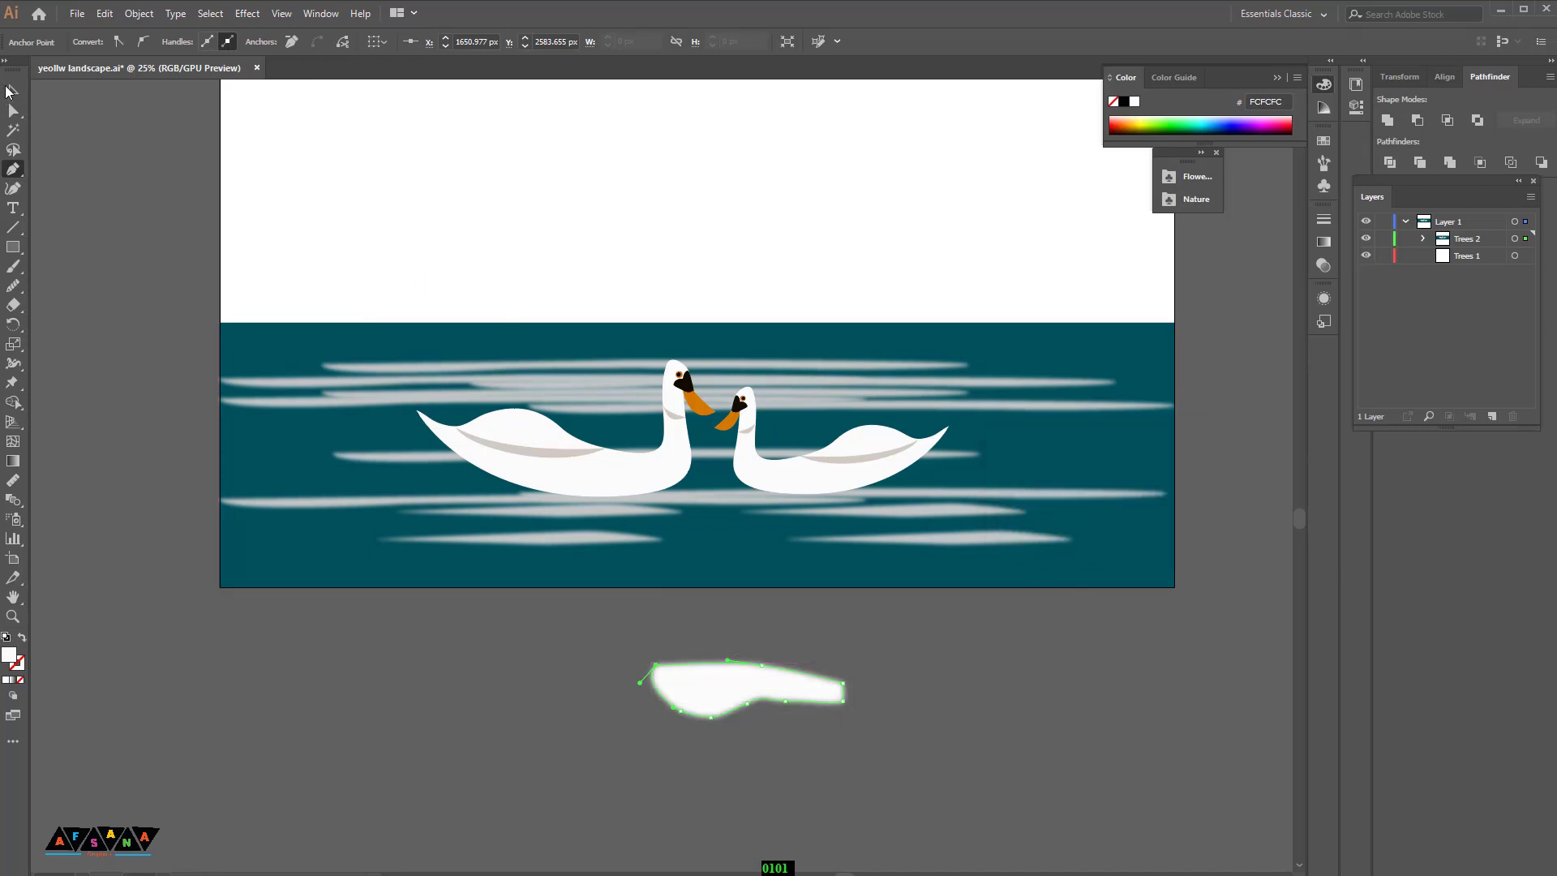
Step: Set the blurred reflection's opacity to 60% and move it under the left swan
click(11, 91)
click(722, 691)
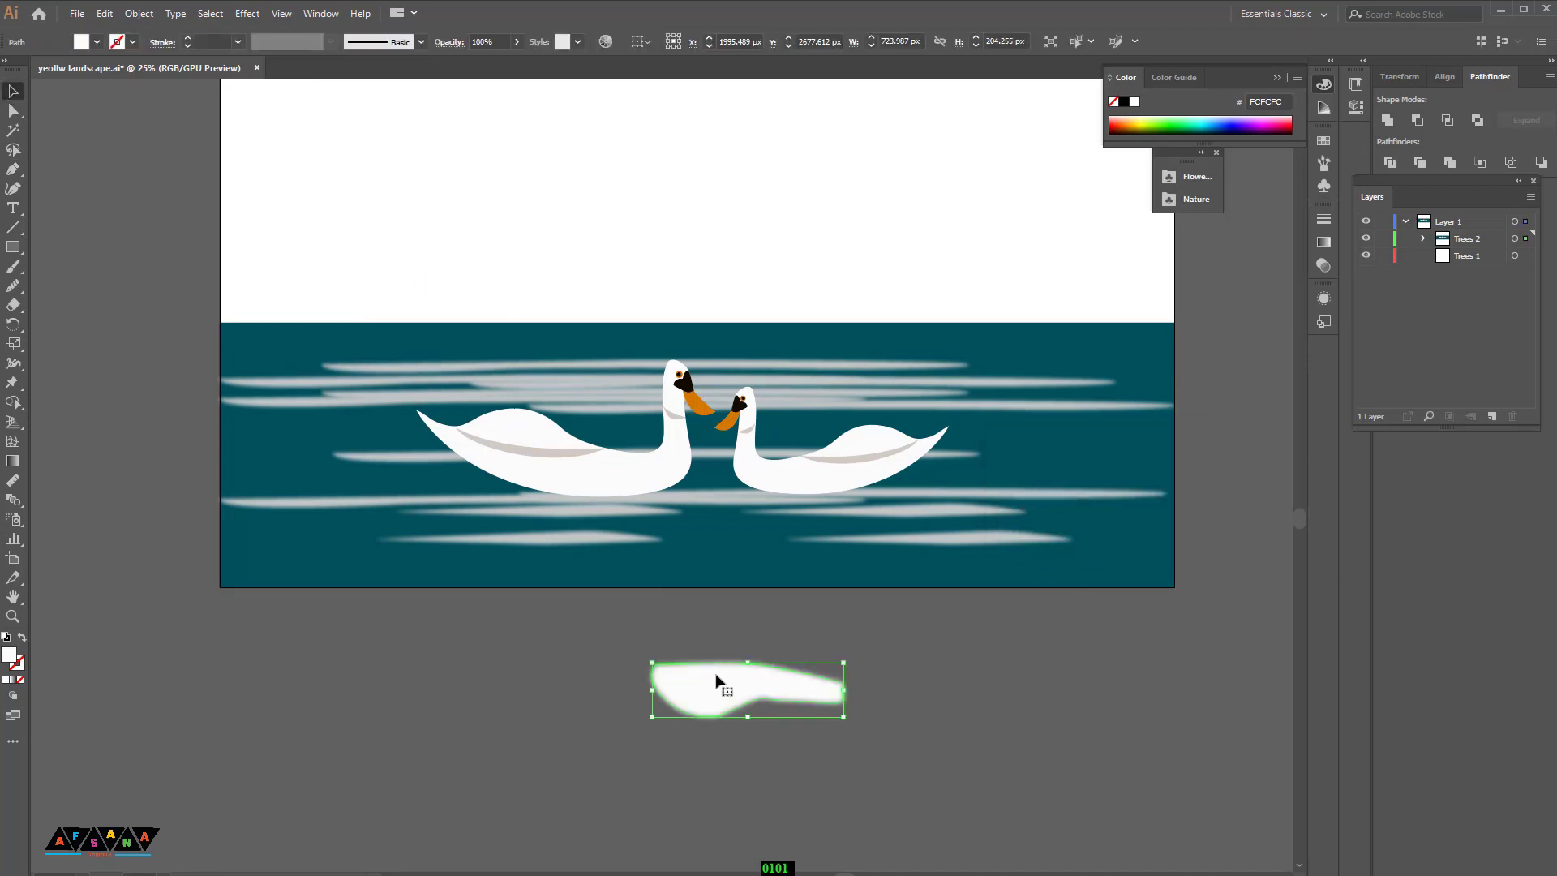
click(514, 44)
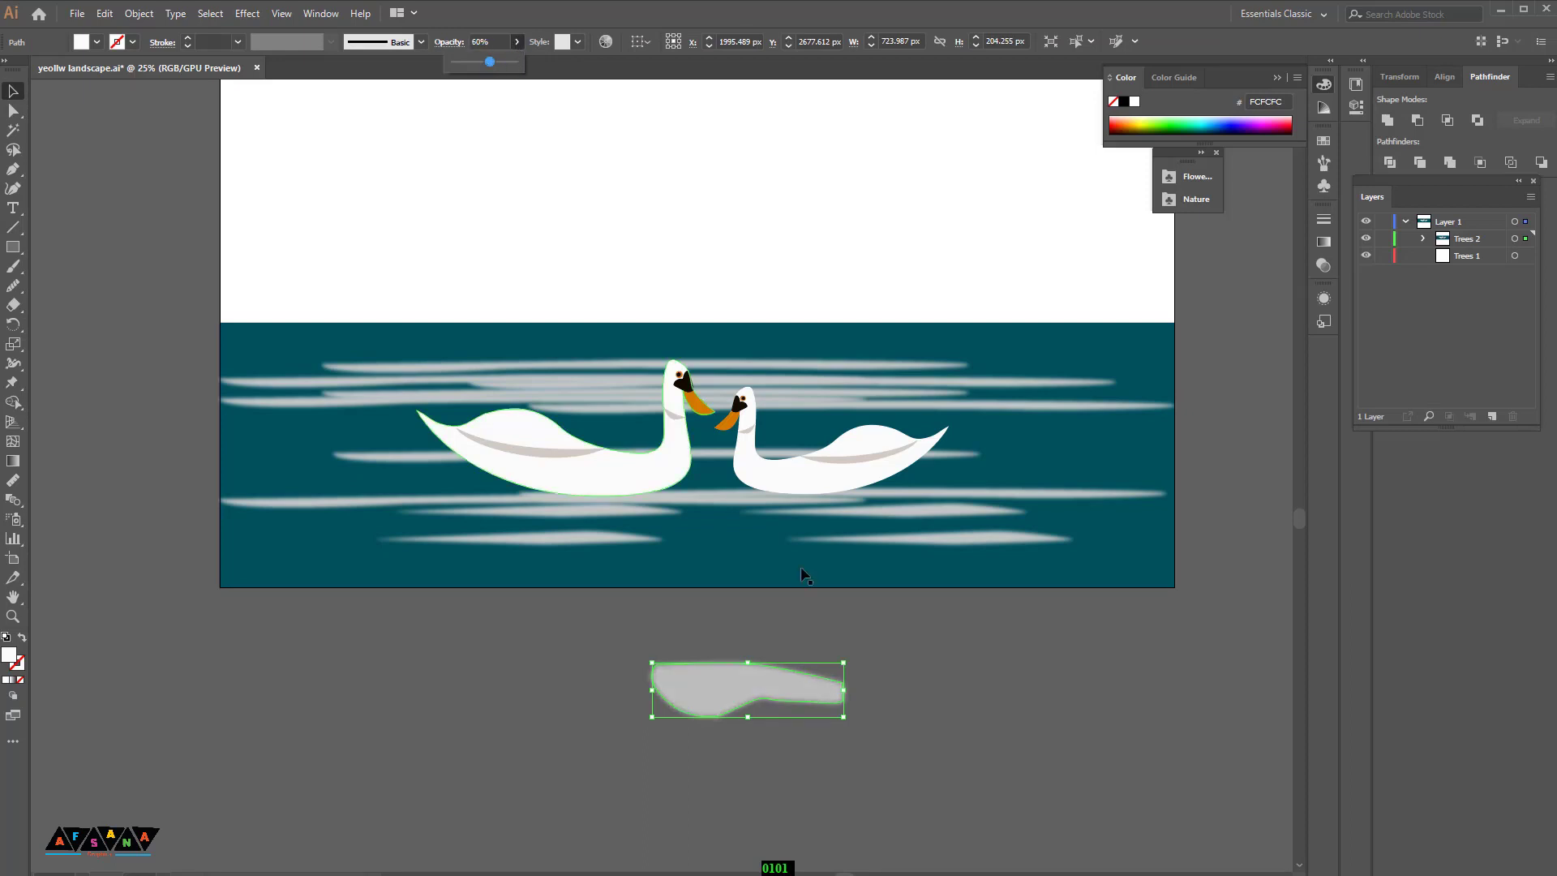
click(789, 621)
drag(713, 680, 543, 519)
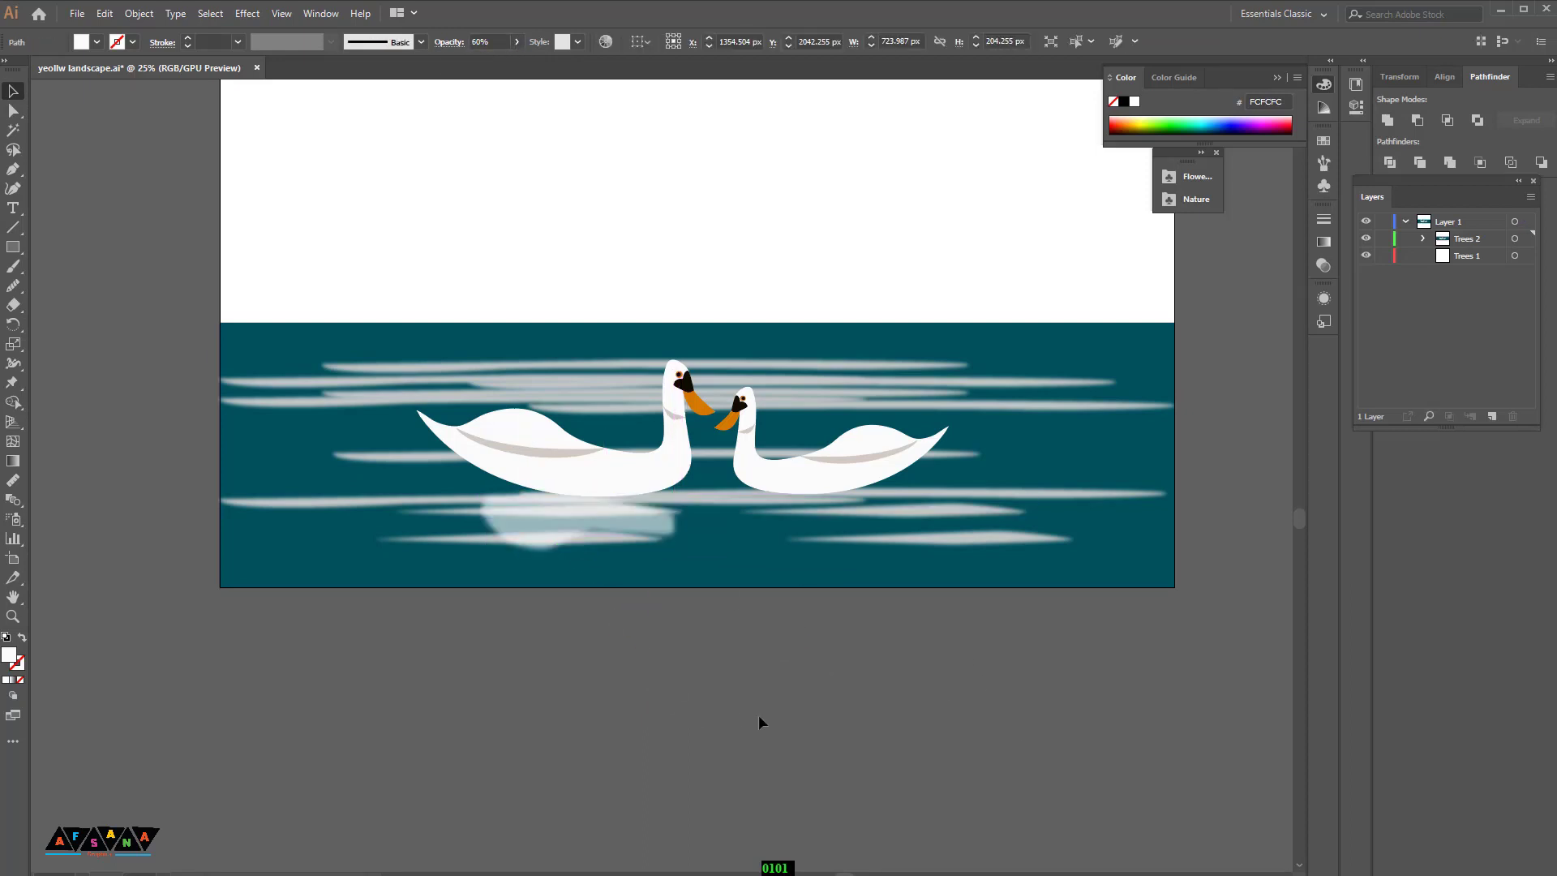
Step: Bring the reflection to the front and add a matching reflection under the second swan
right_click(616, 518)
mouse_move(698, 441)
click(831, 436)
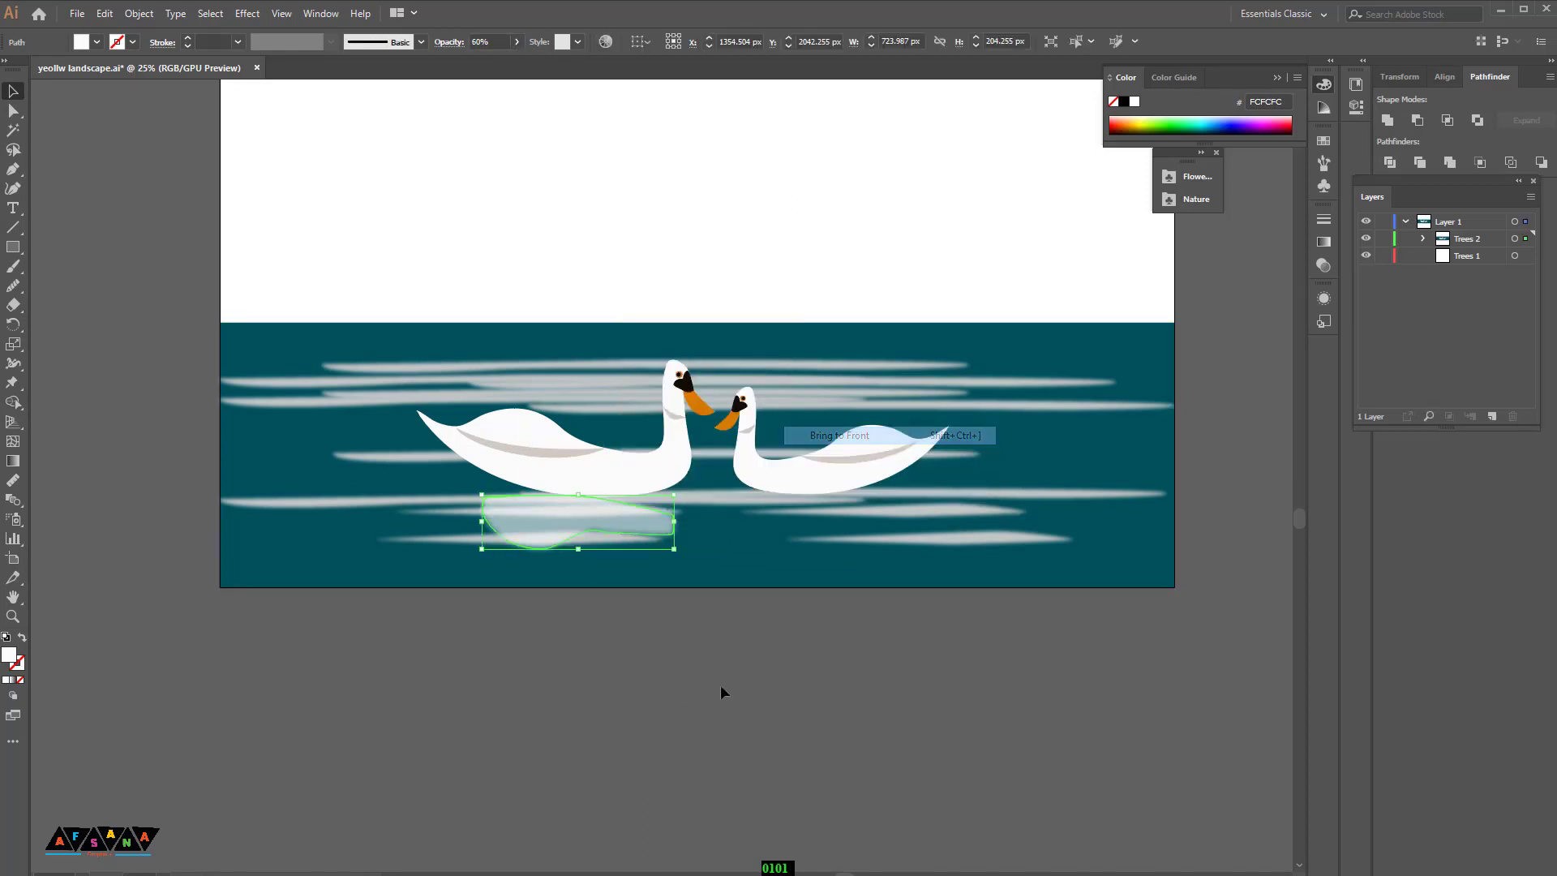
click(720, 685)
drag(841, 539, 849, 525)
click(912, 662)
key(ctrl+minus)
key(ctrl+minus)
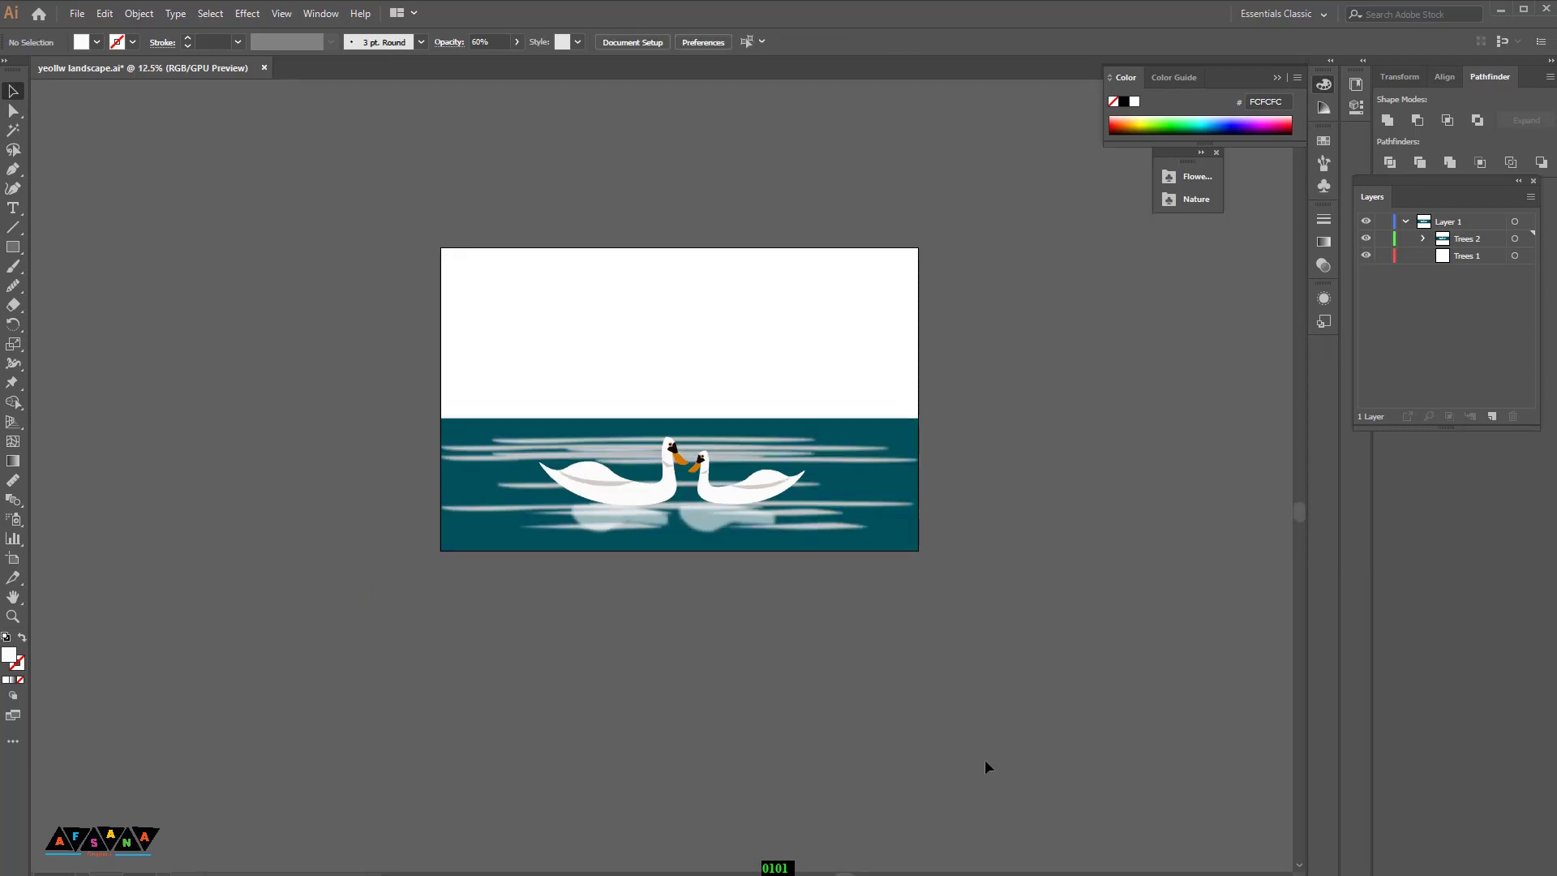
Step: Draw a rectangle covering the sky area and fill it with blue 00B4E9
key(ctrl+plus)
key(ctrl+plus)
key(ctrl+minus)
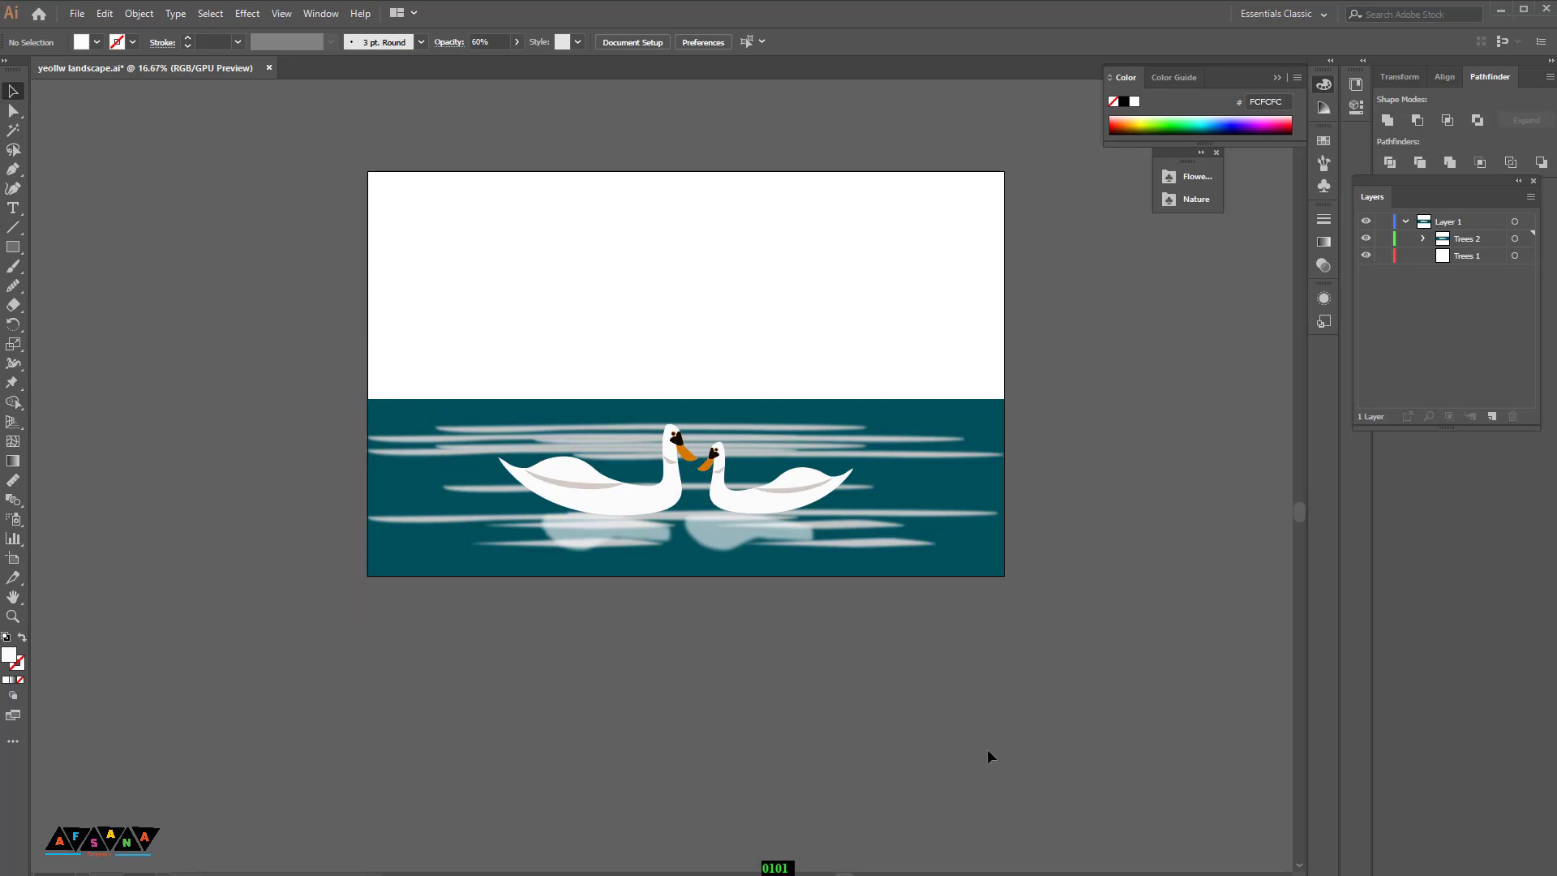
scroll(998, 755, up, 2)
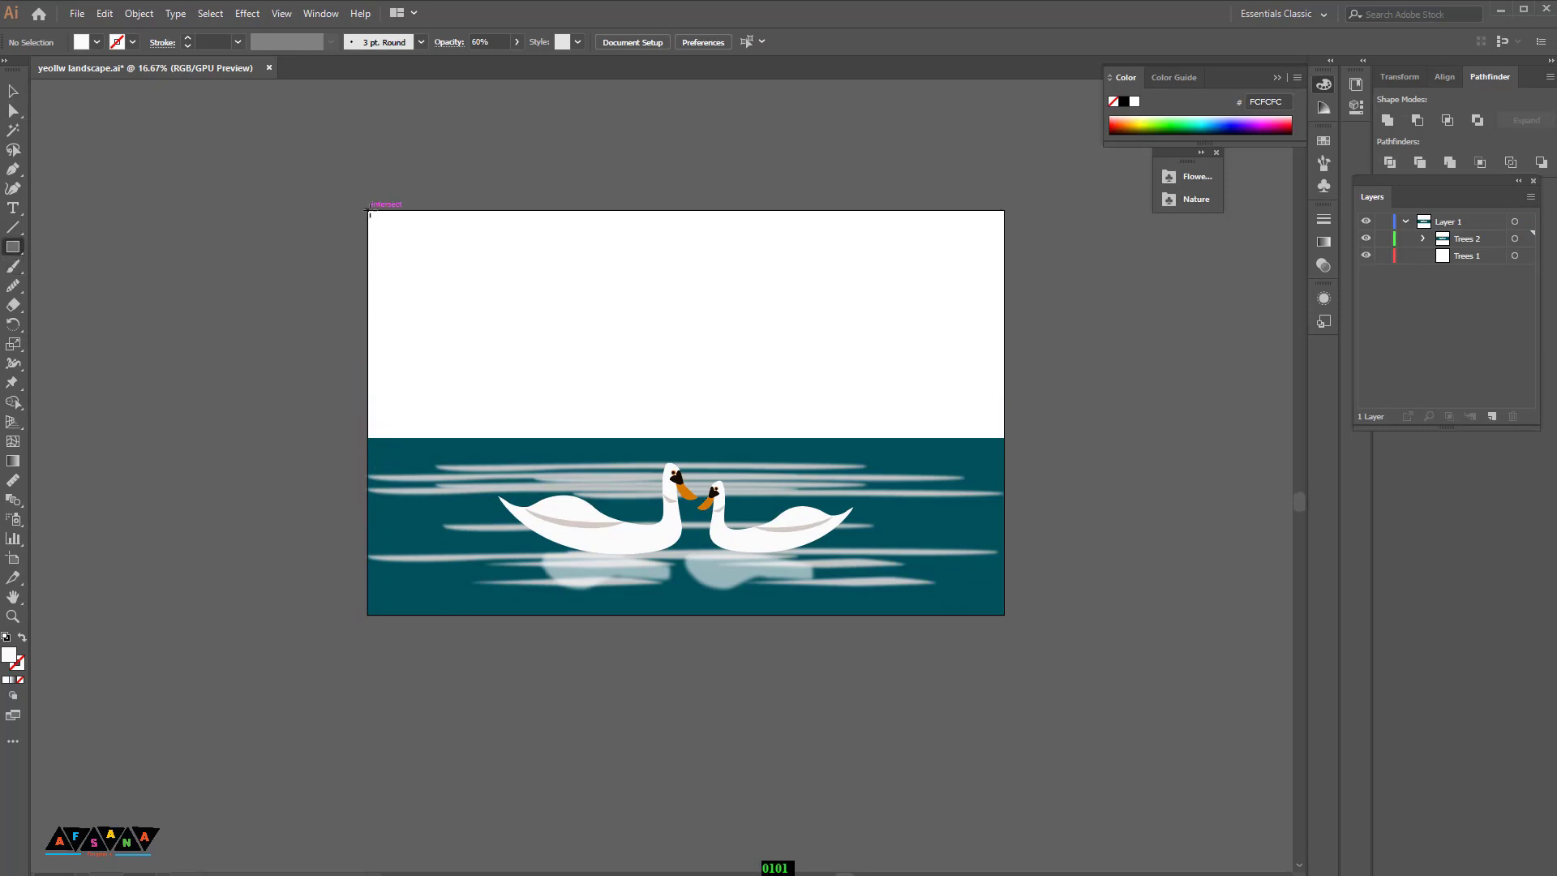
drag(369, 212, 1004, 438)
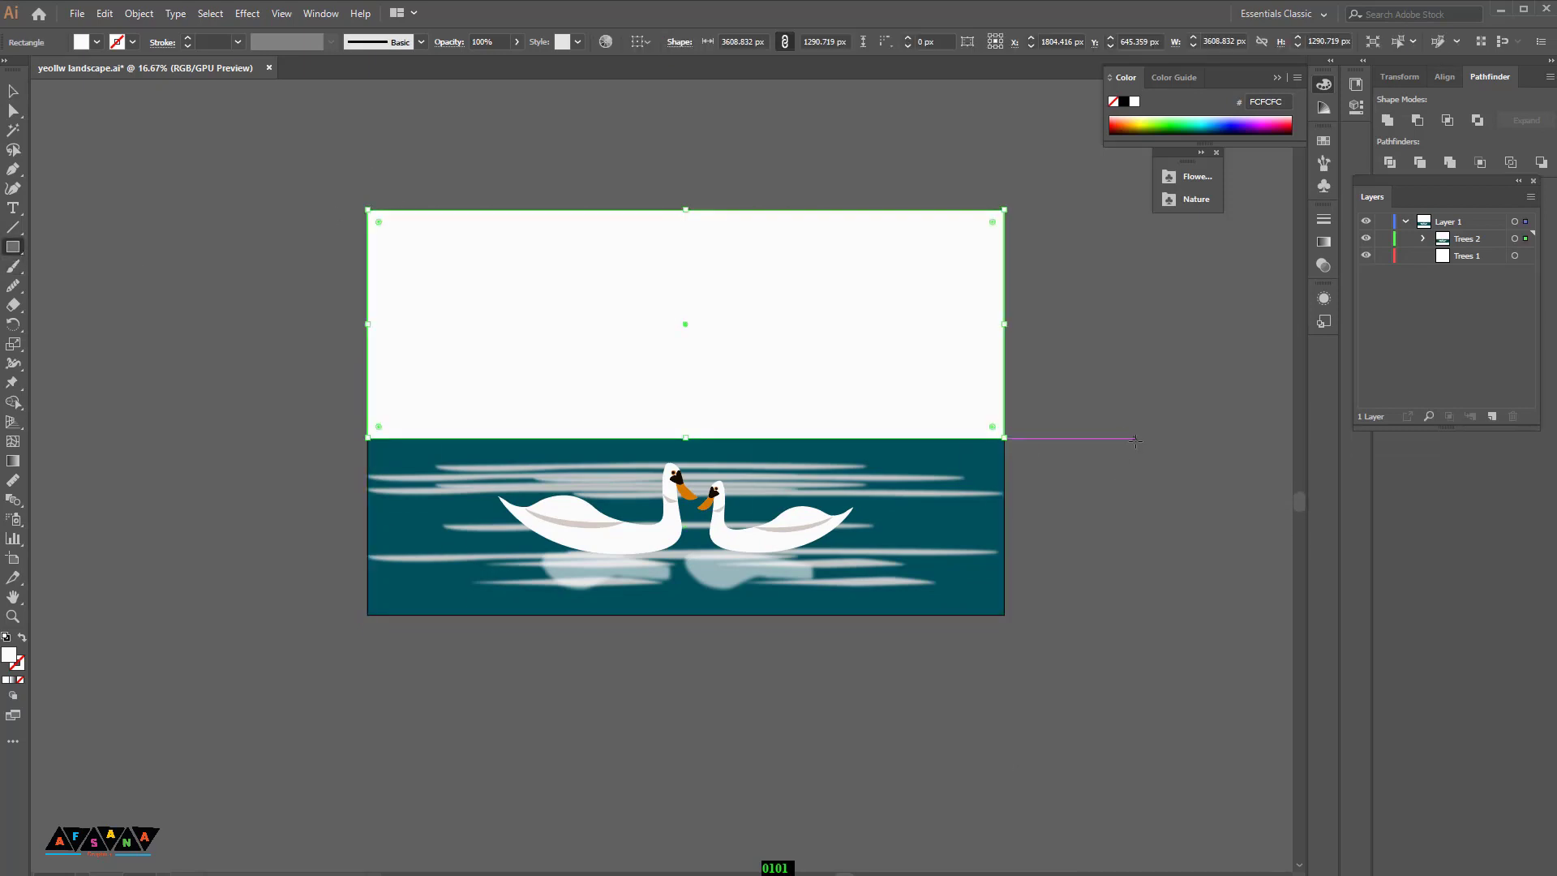
click(1212, 120)
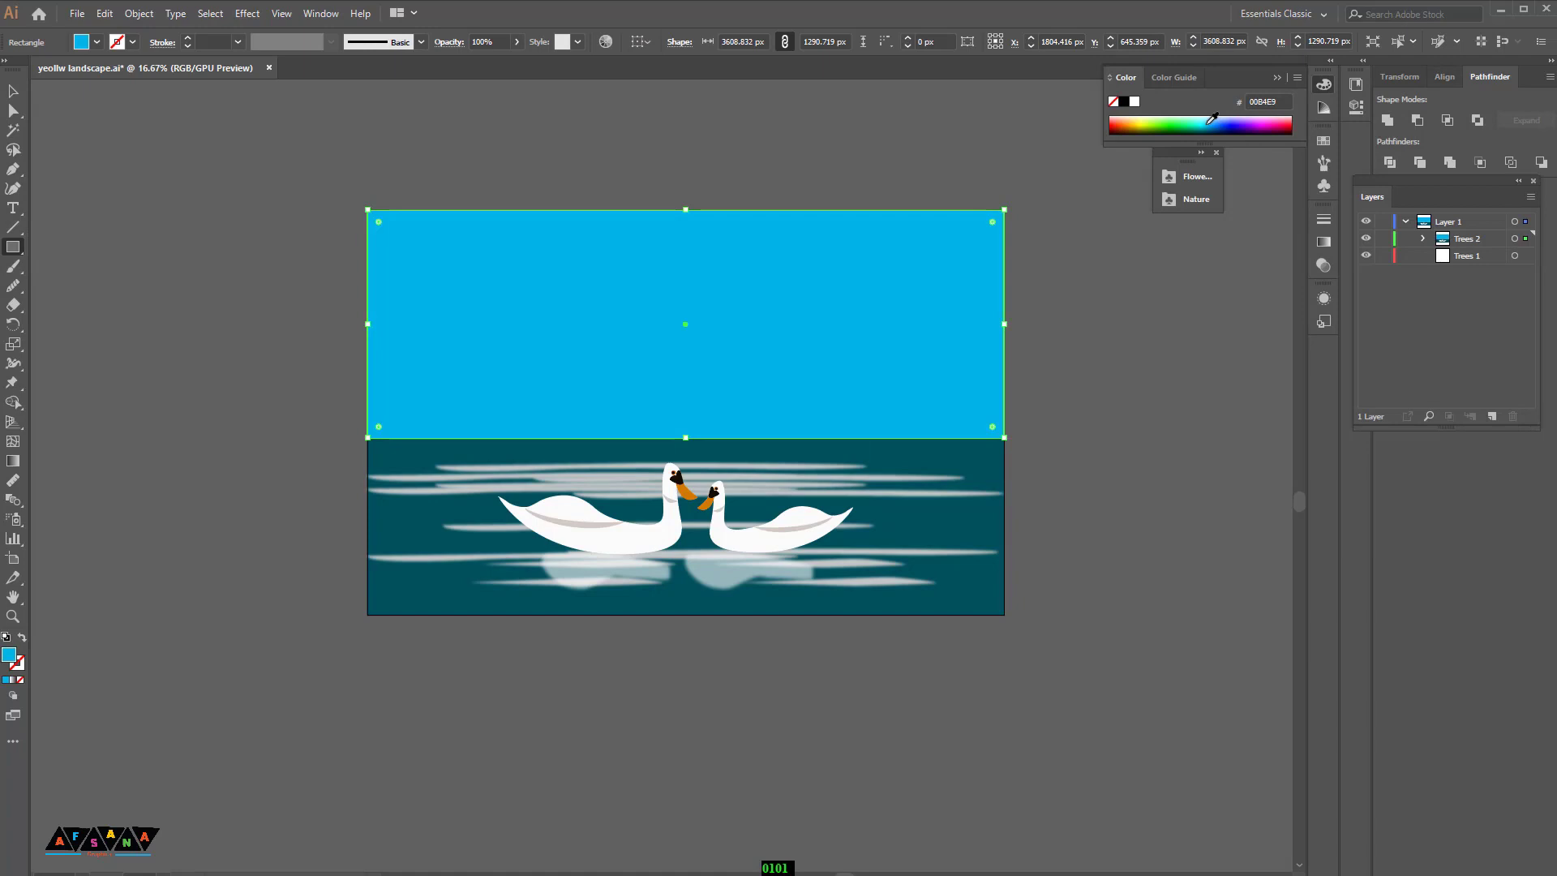
click(13, 95)
click(285, 409)
Step: Draw a wavy mountain outline with the Pen tool across the sky, closing it along the water line
scroll(285, 410, up, 2)
scroll(276, 413, down, 2)
scroll(154, 475, up, 2)
scroll(164, 476, down, 1)
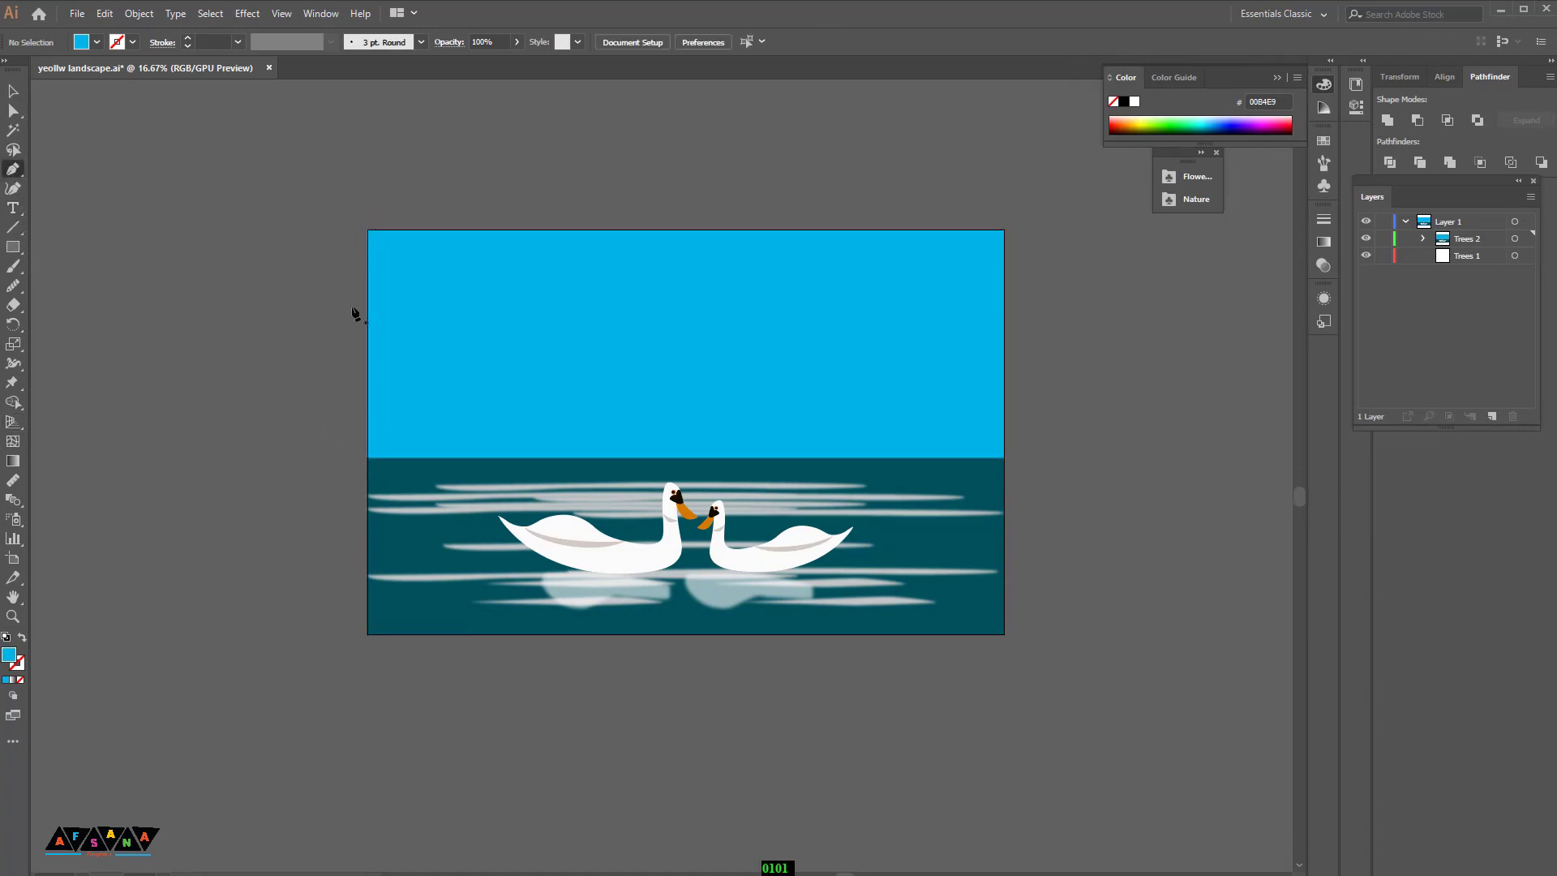
click(373, 459)
drag(437, 336, 461, 330)
mouse_move(476, 351)
mouse_down()
mouse_move(509, 323)
mouse_move(592, 336)
mouse_up()
drag(613, 321, 628, 307)
drag(690, 301, 717, 316)
click(1004, 366)
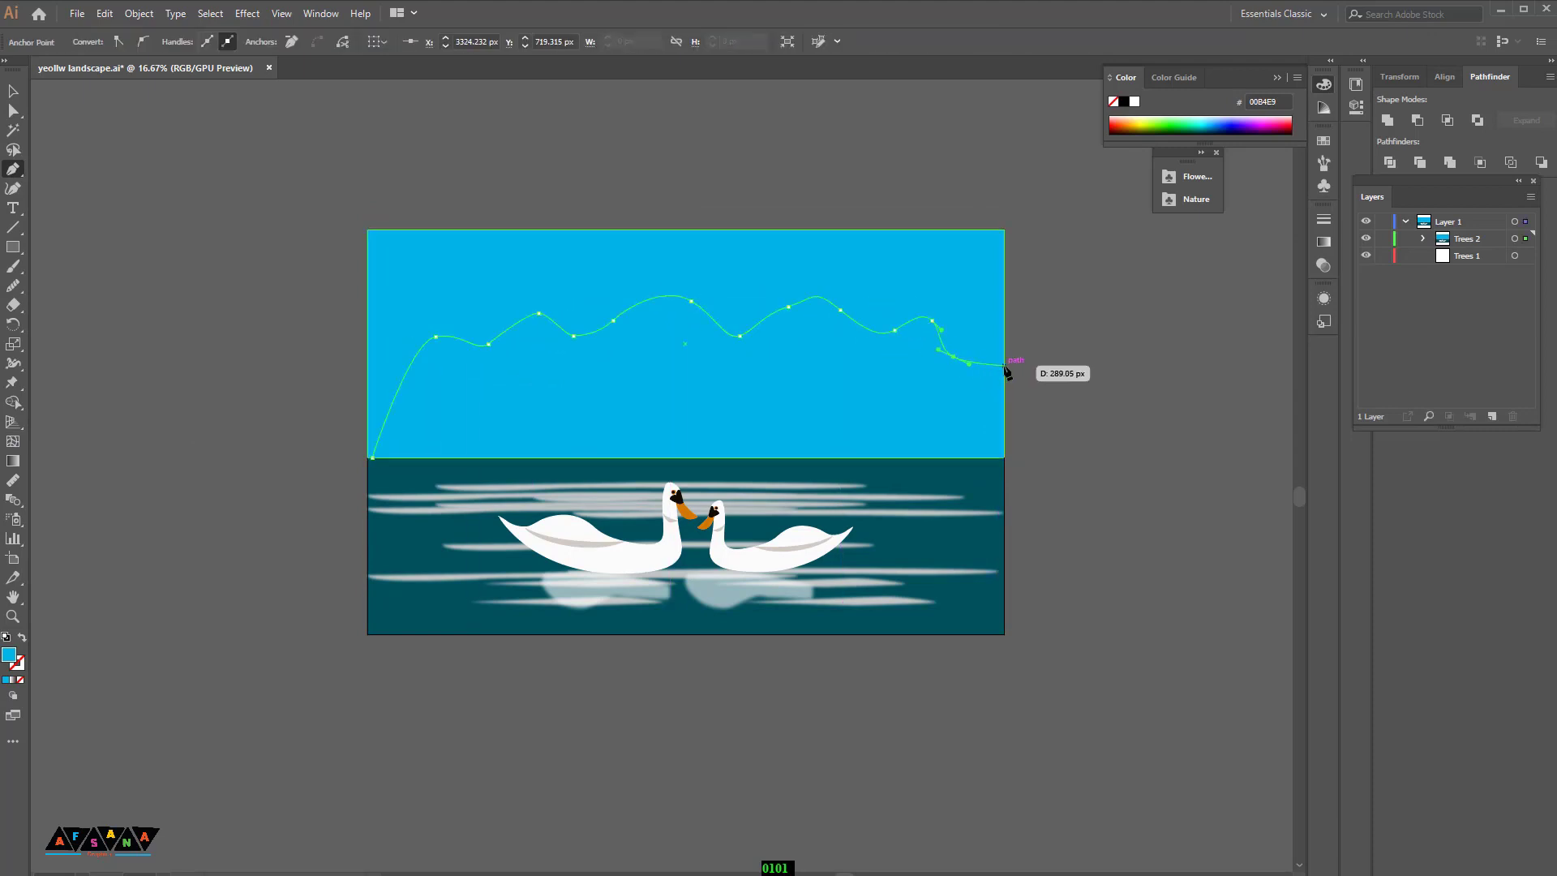
click(1005, 457)
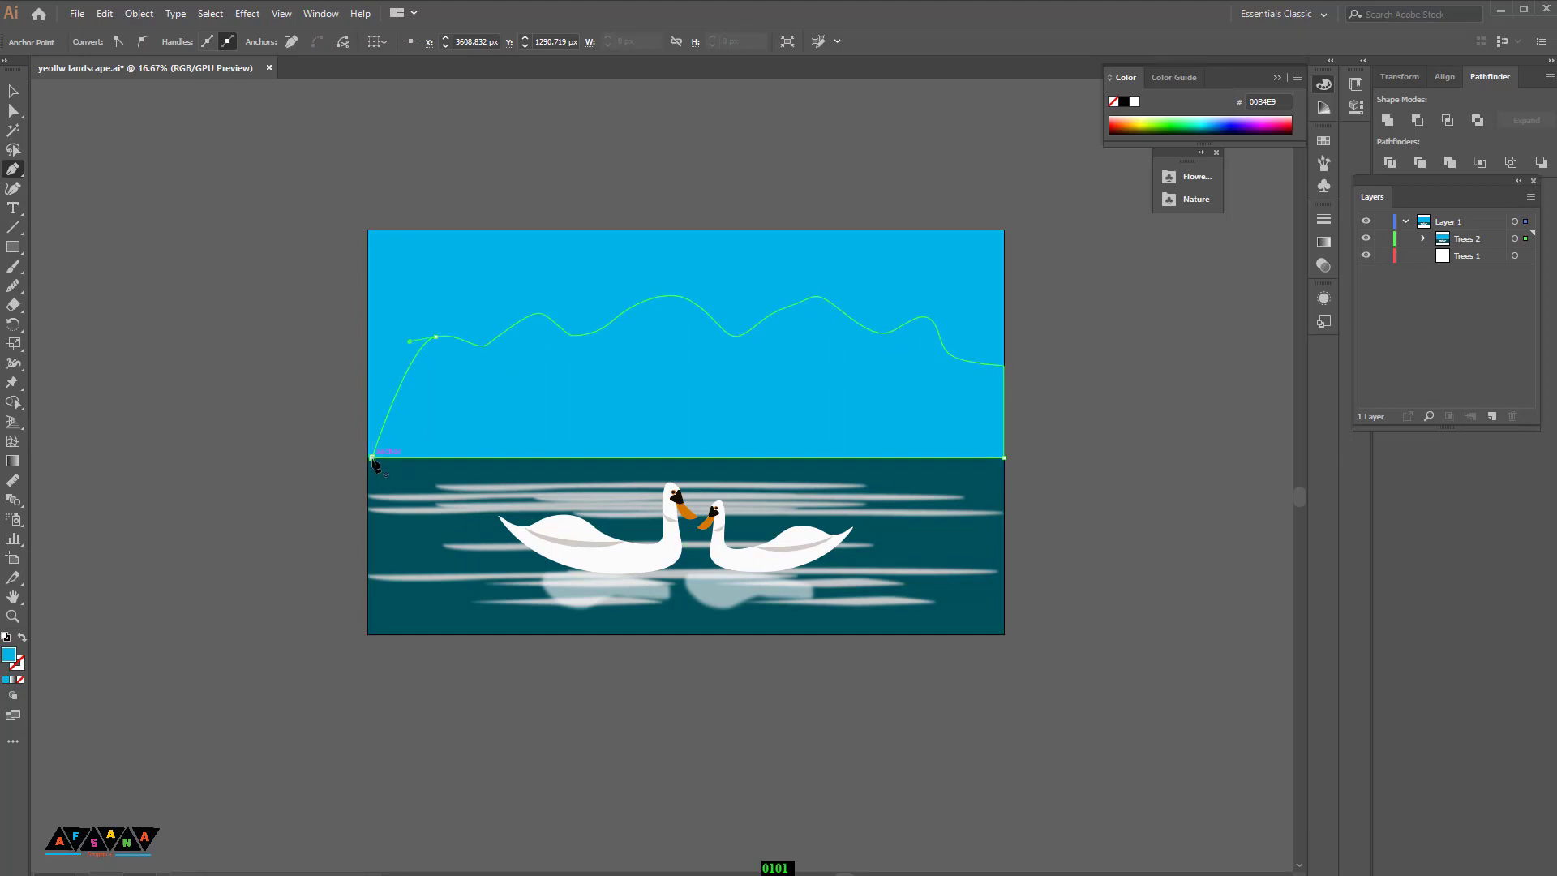
Step: Fill the mountain shape with near-black 020202
double_click(8, 655)
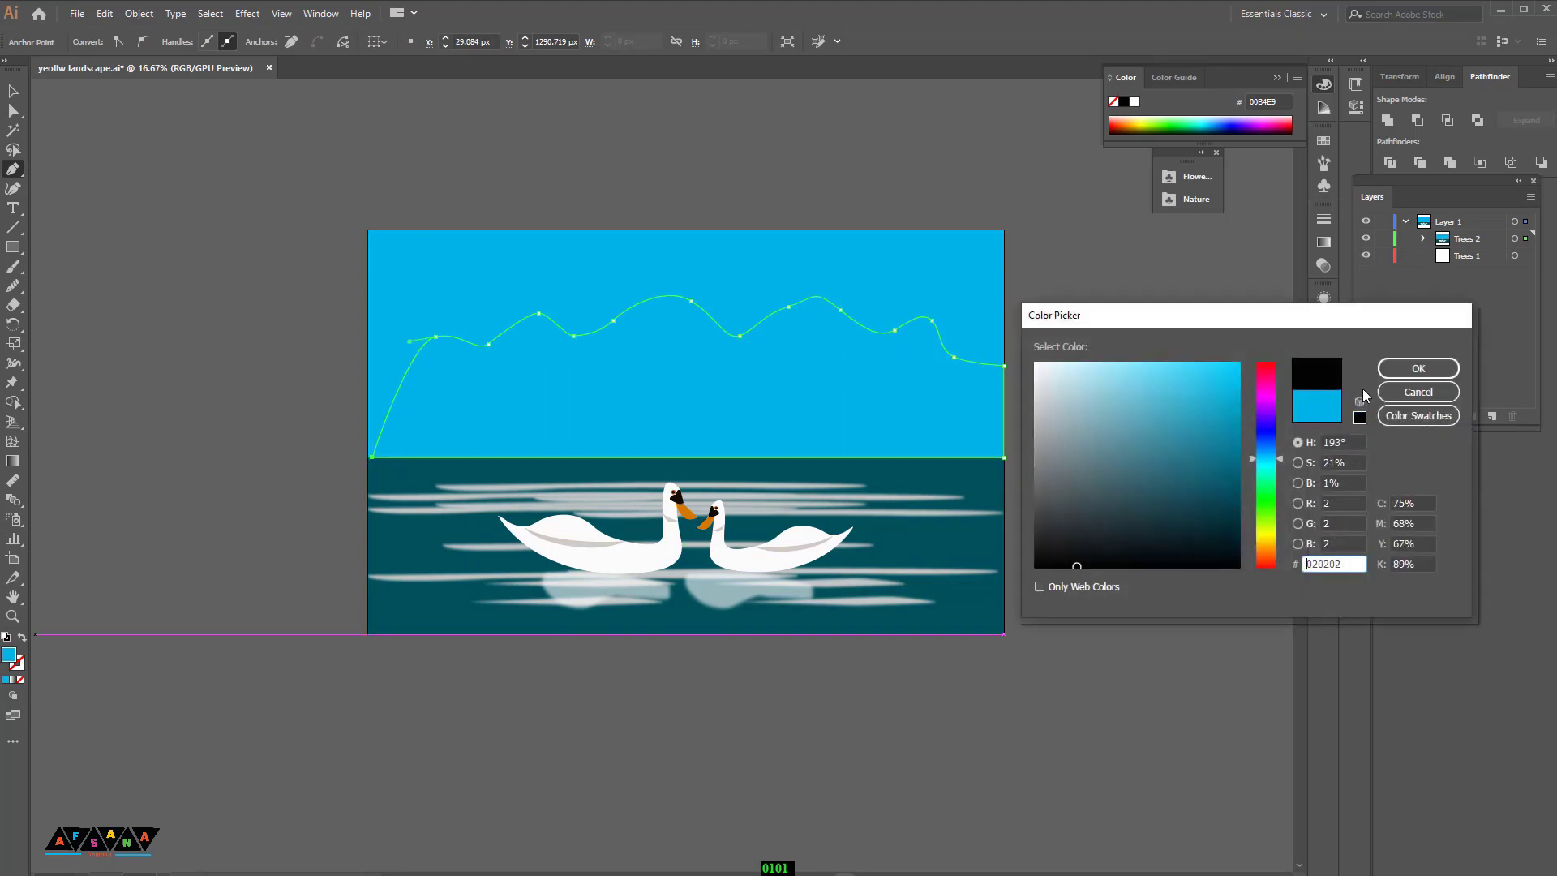
click(1418, 368)
click(12, 91)
click(1136, 640)
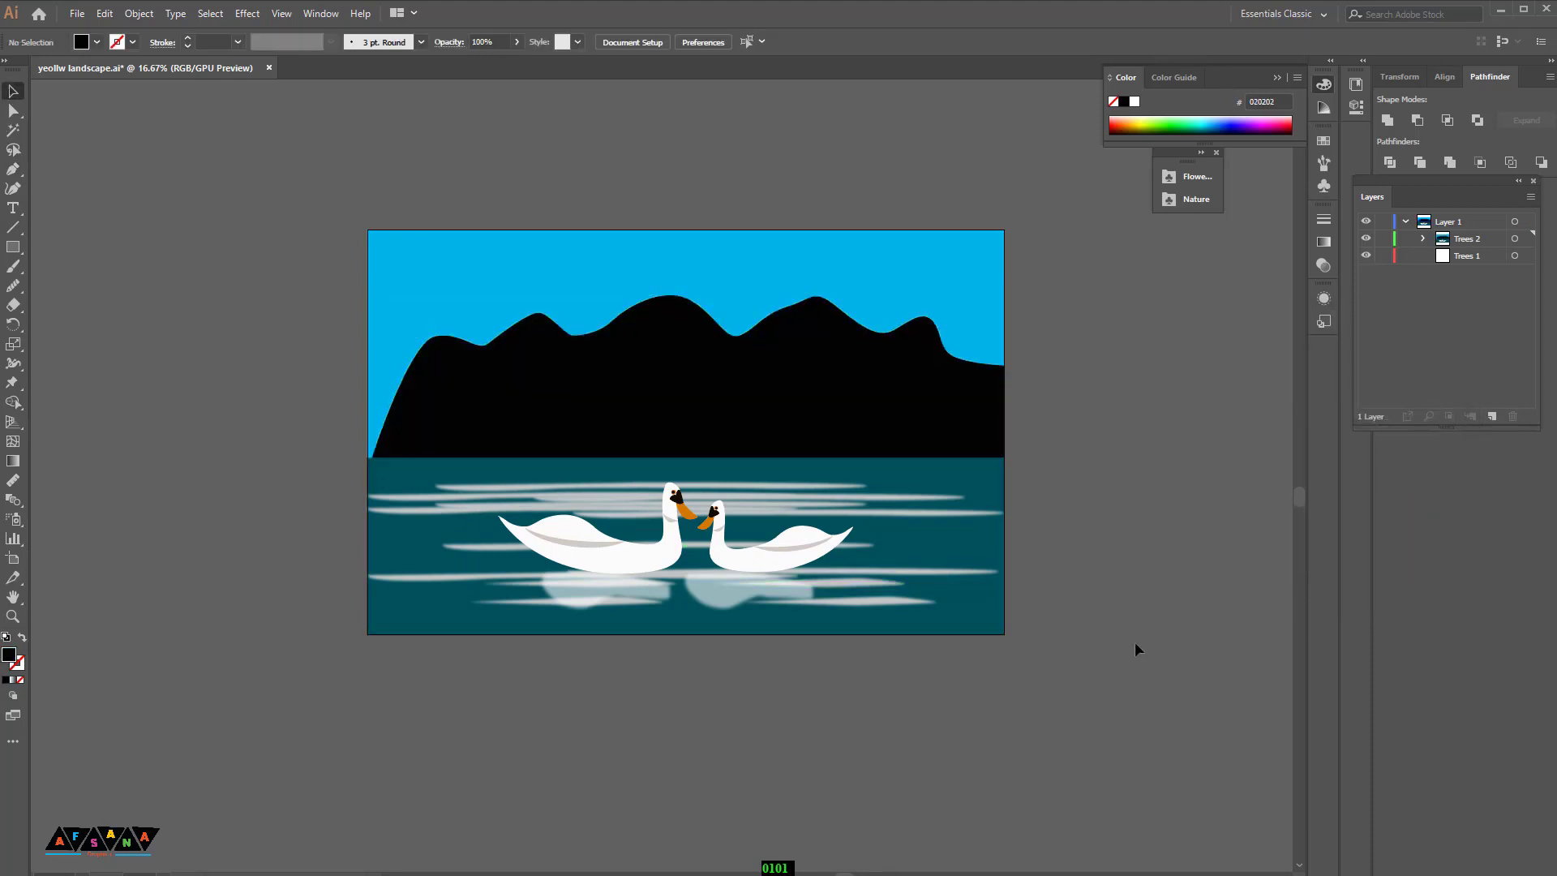
Step: Place a pine tree symbol from the Nature symbol library onto the pasteboard beside the artwork
key(ctrl+minus)
key(ctrl+plus)
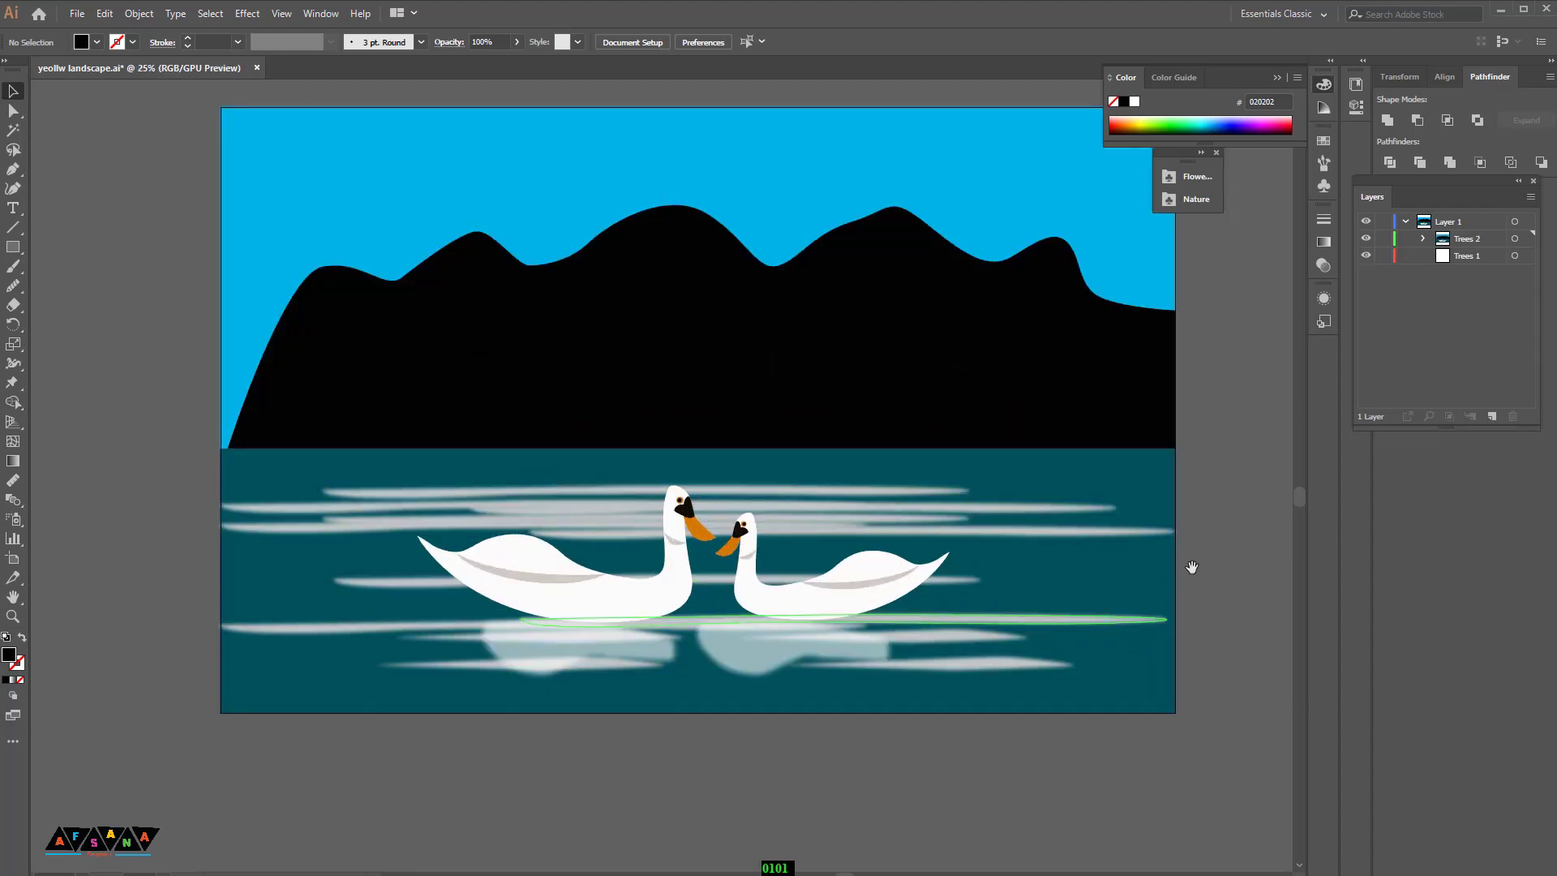
drag(1189, 562, 1004, 596)
click(1322, 187)
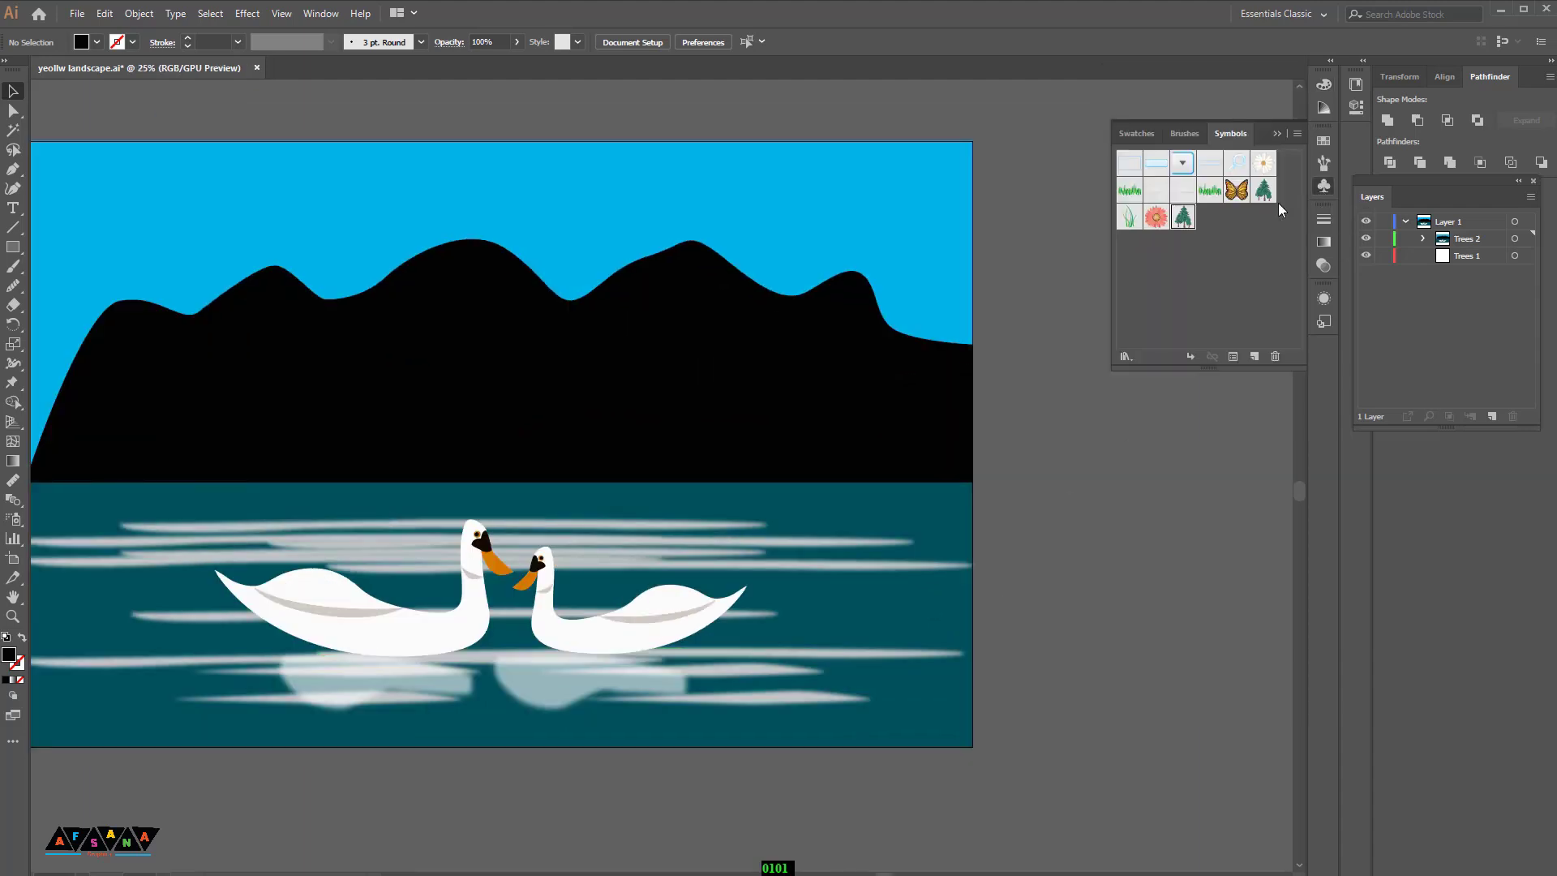
click(1296, 133)
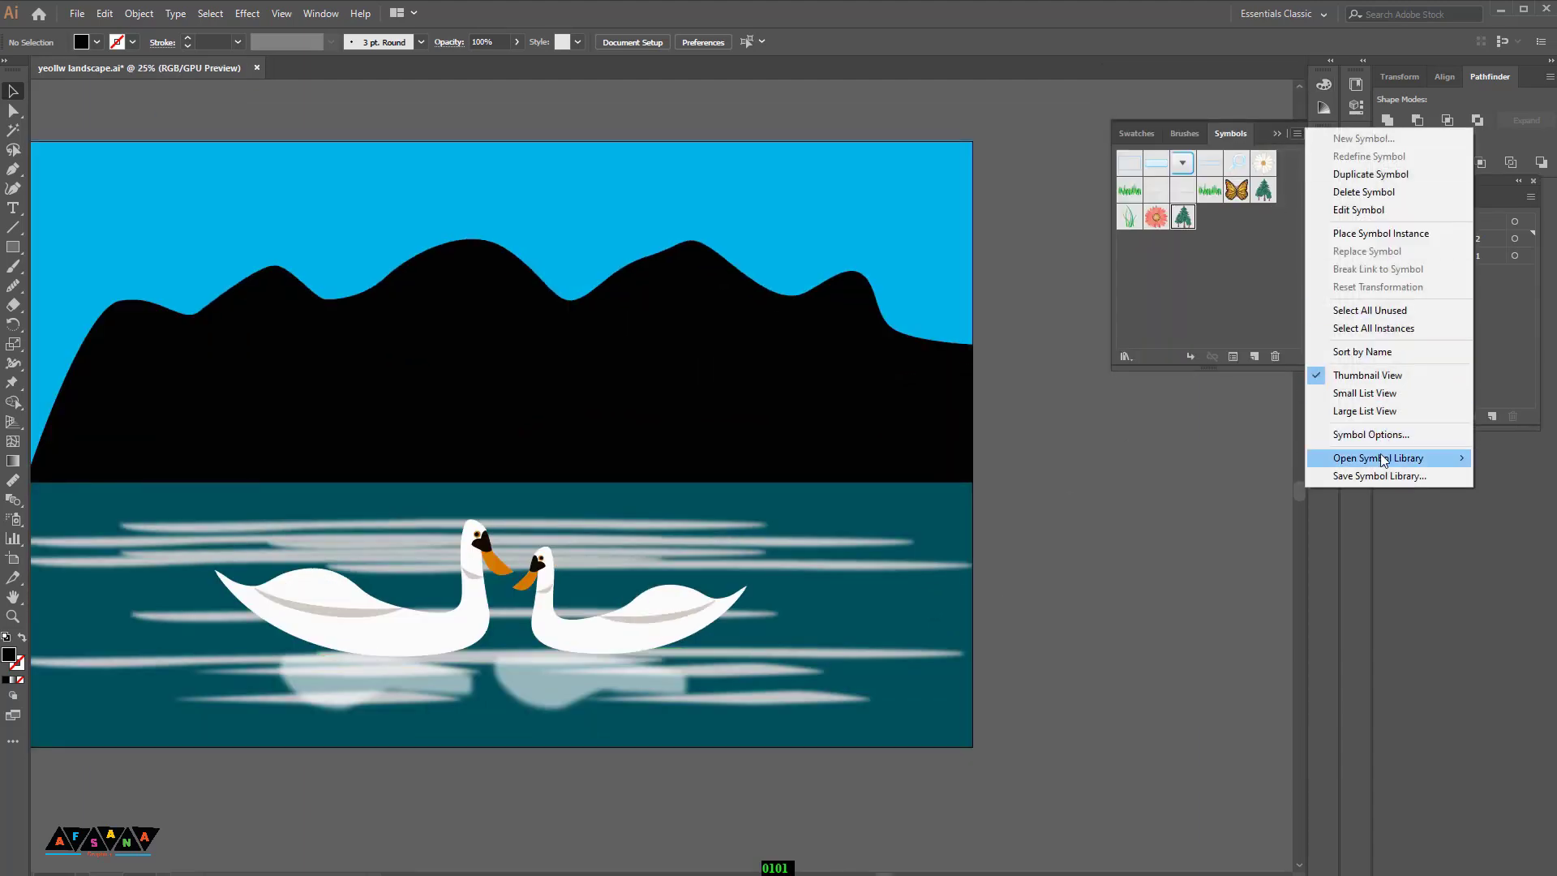
mouse_move(1383, 459)
click(1216, 699)
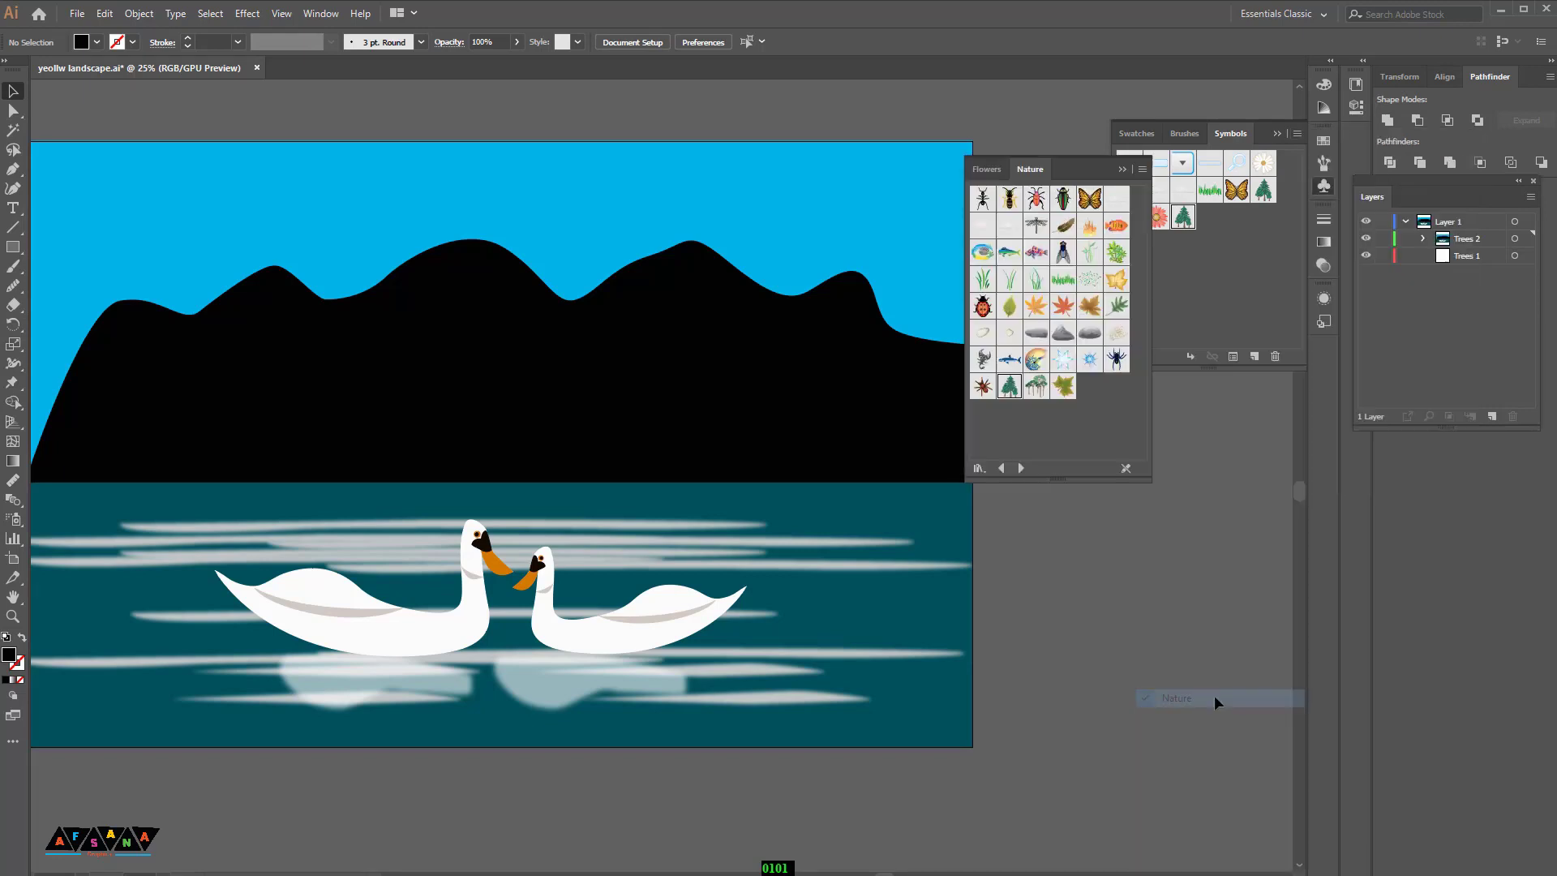
drag(1012, 389, 1220, 726)
key(ctrl+z)
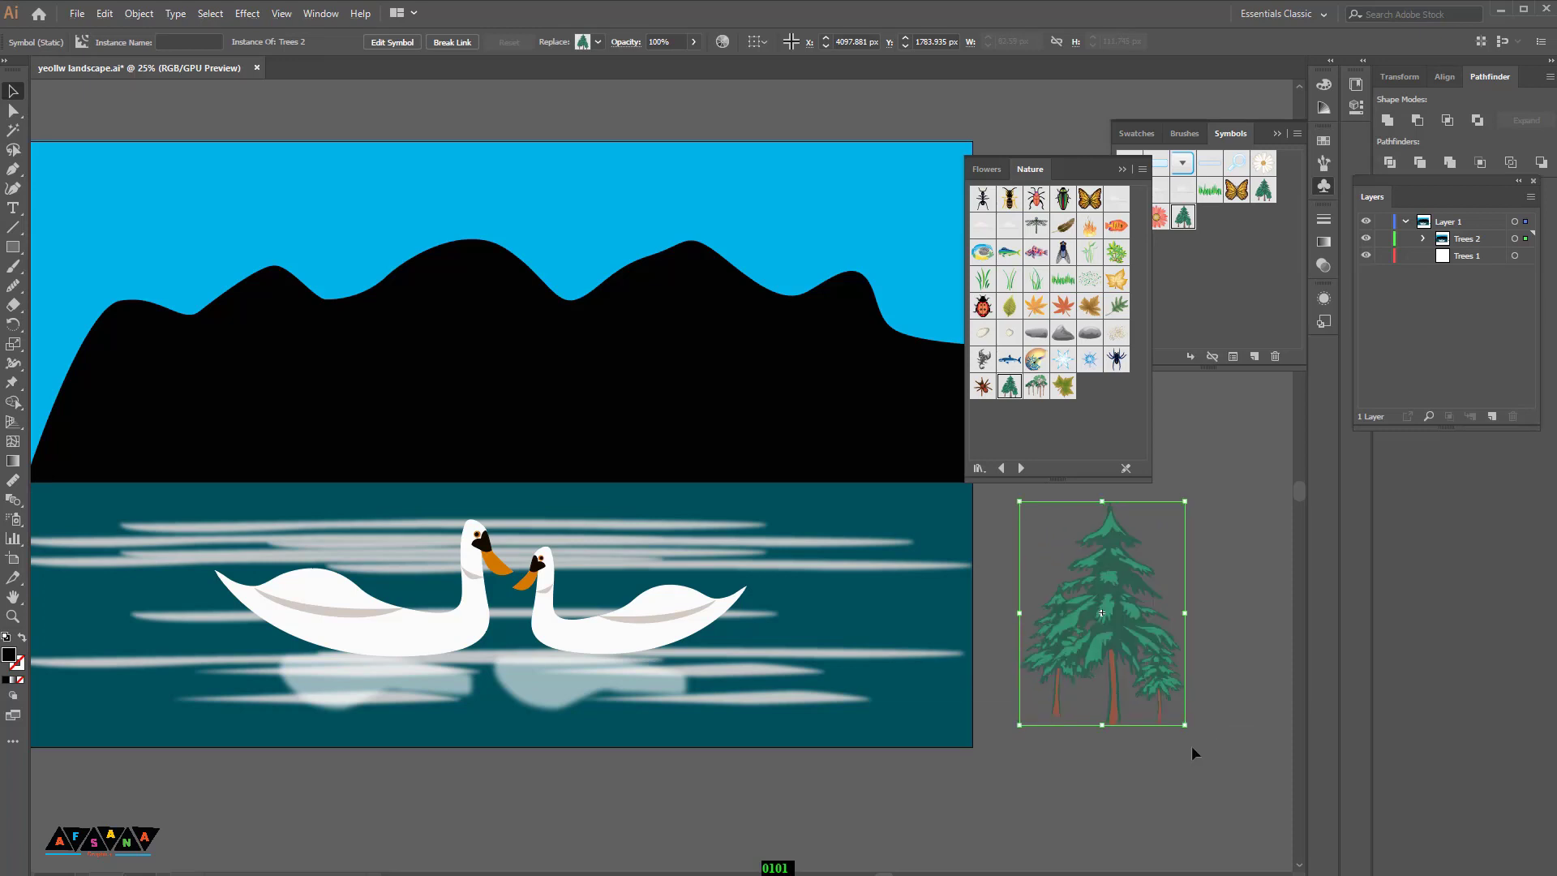
Step: Close the symbol panels, move the pine tree up, and expand the symbol into editable objects
click(1122, 168)
click(1278, 133)
drag(1120, 552, 1150, 278)
click(138, 13)
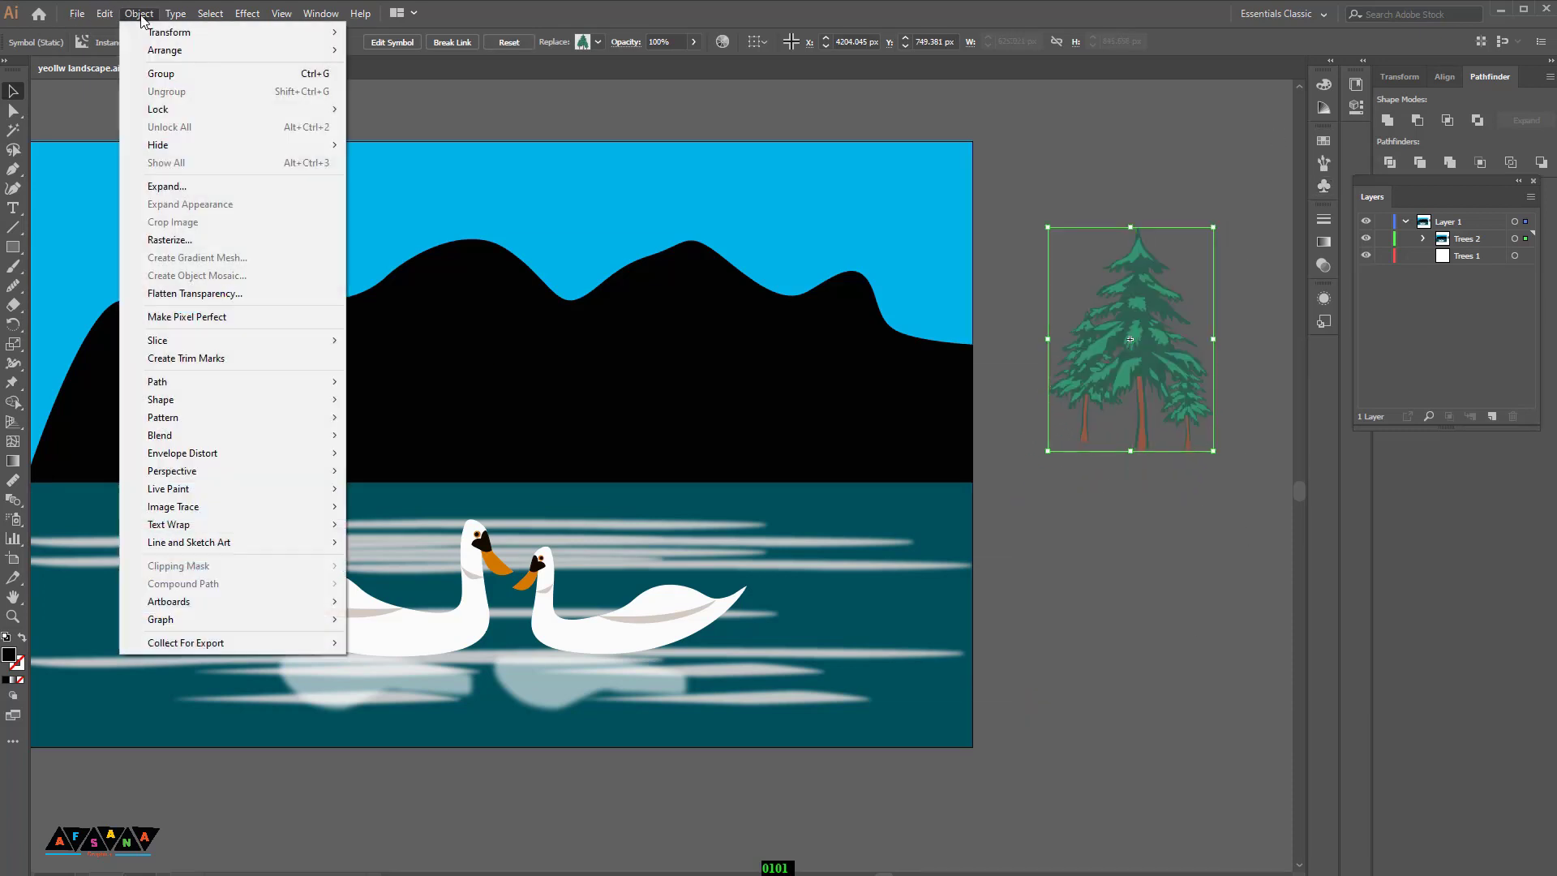
click(162, 188)
click(739, 544)
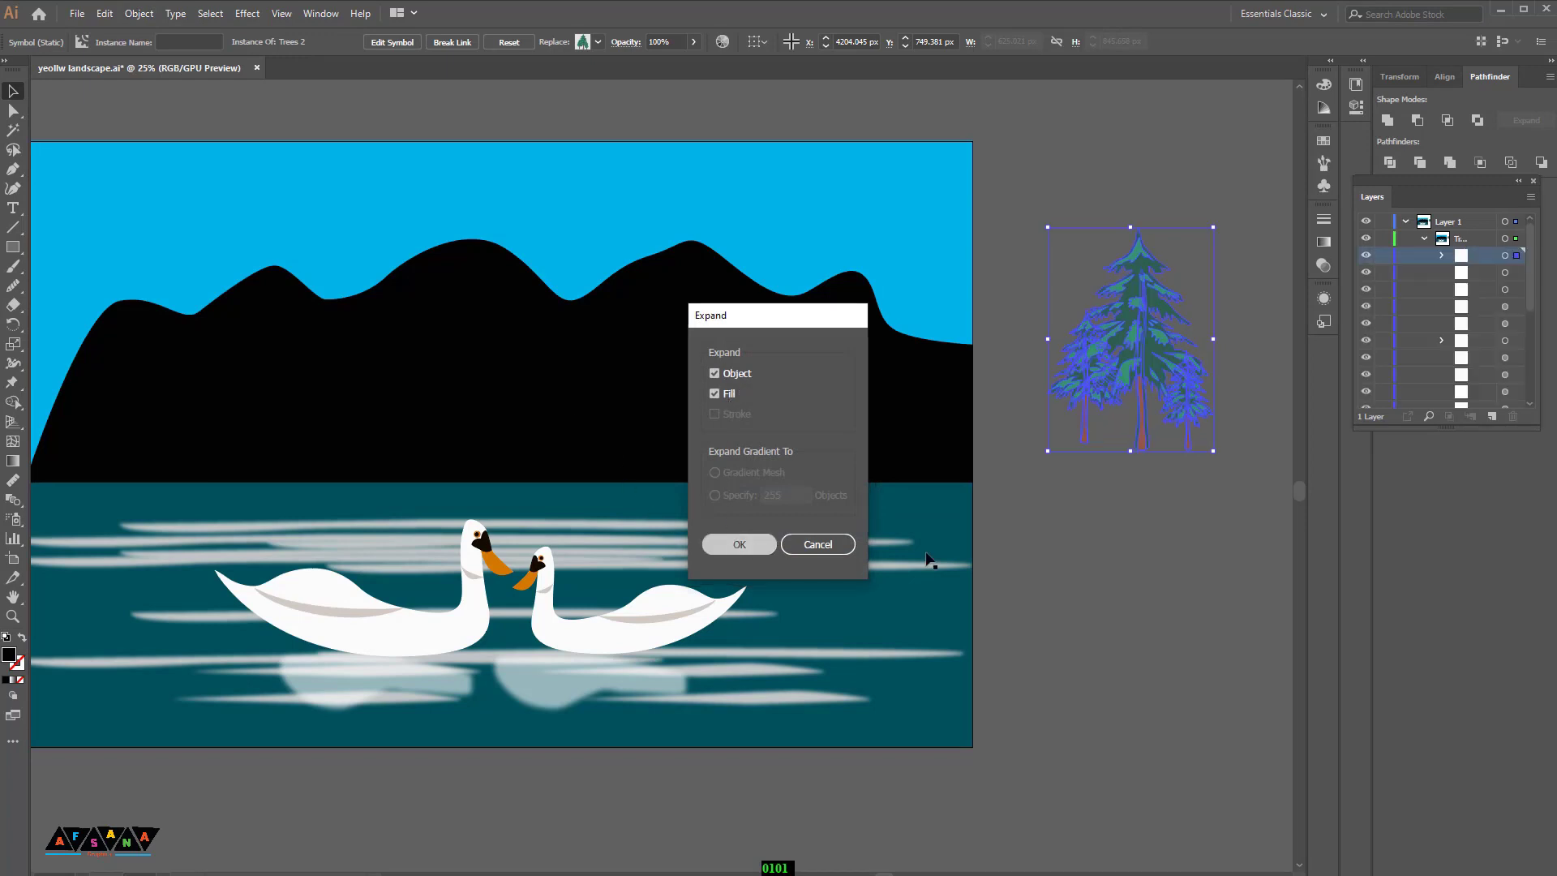
click(1069, 592)
Step: Move the black pine tree silhouette onto the mountain's left slope
drag(1100, 558, 1257, 569)
drag(1271, 367, 268, 351)
click(97, 430)
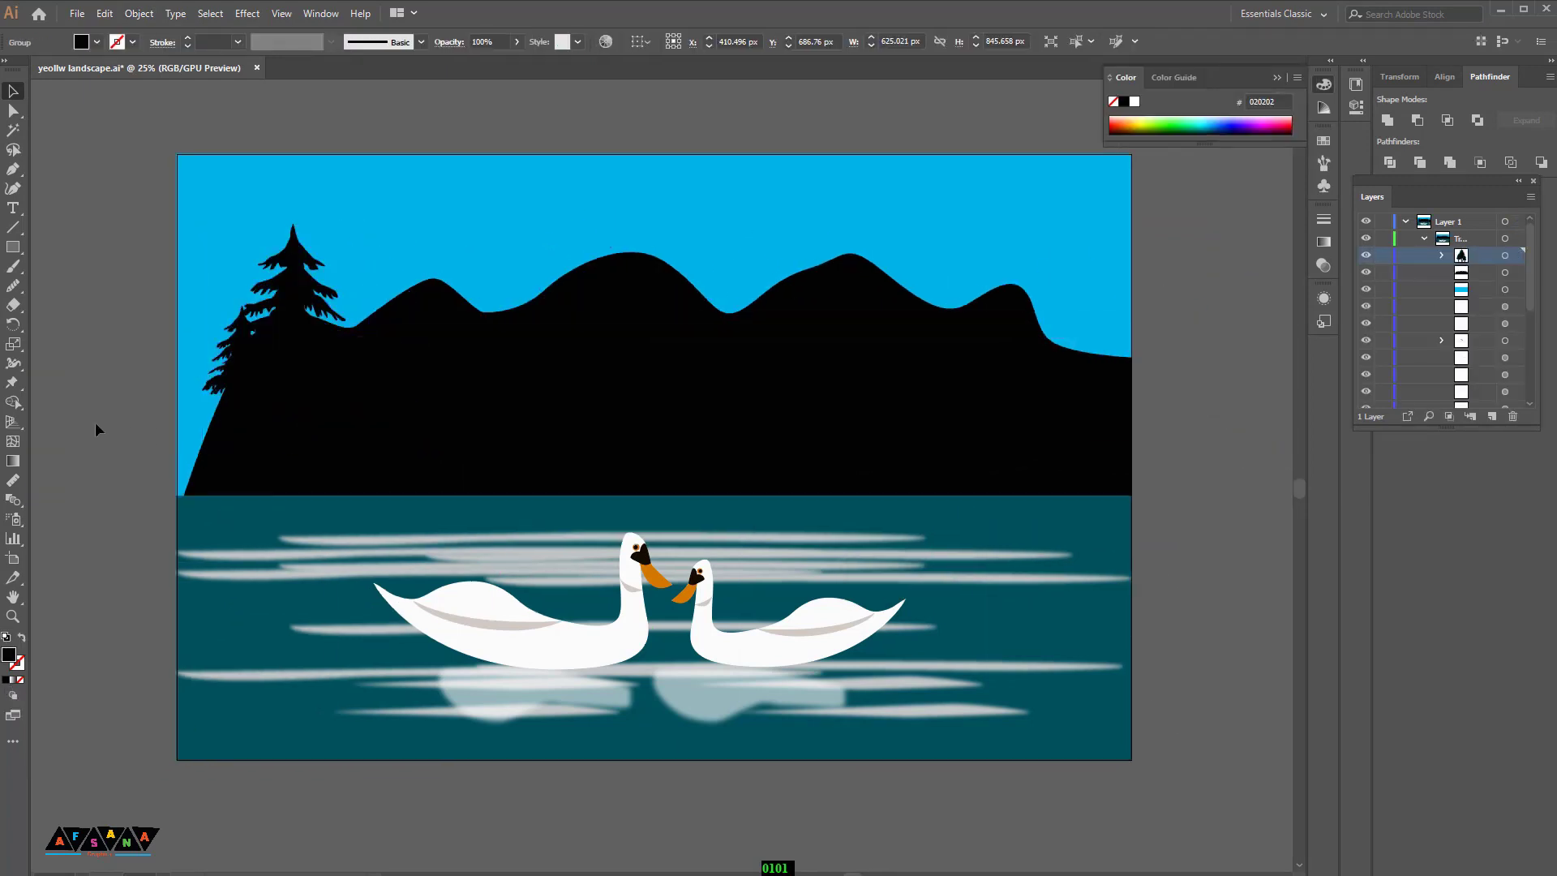
Step: Duplicate the tree several times along the mountain ridge to form a forest silhouette
drag(72, 411, 149, 383)
click(390, 234)
drag(375, 346, 490, 342)
drag(489, 341, 593, 334)
click(177, 247)
drag(691, 387, 517, 466)
drag(427, 323, 1036, 423)
click(1055, 452)
click(1045, 459)
click(1065, 493)
click(1052, 485)
click(1168, 556)
drag(1099, 529, 1286, 508)
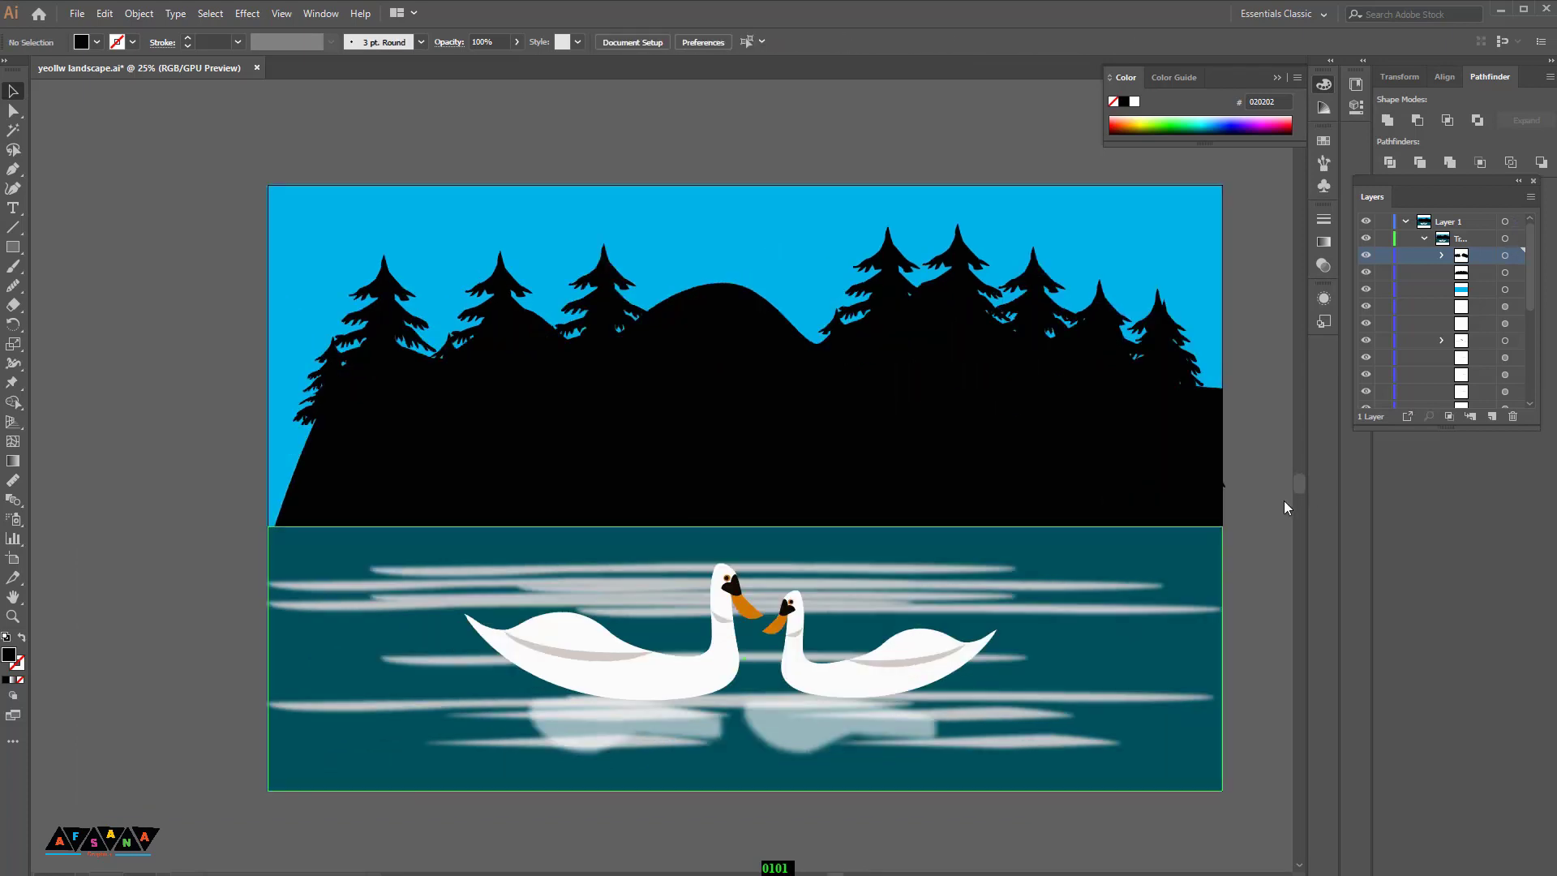
Step: Move the leftmost tree cluster to the artboard's left edge and narrow it to fit inside the artboard
drag(377, 331, 326, 381)
click(245, 543)
click(337, 532)
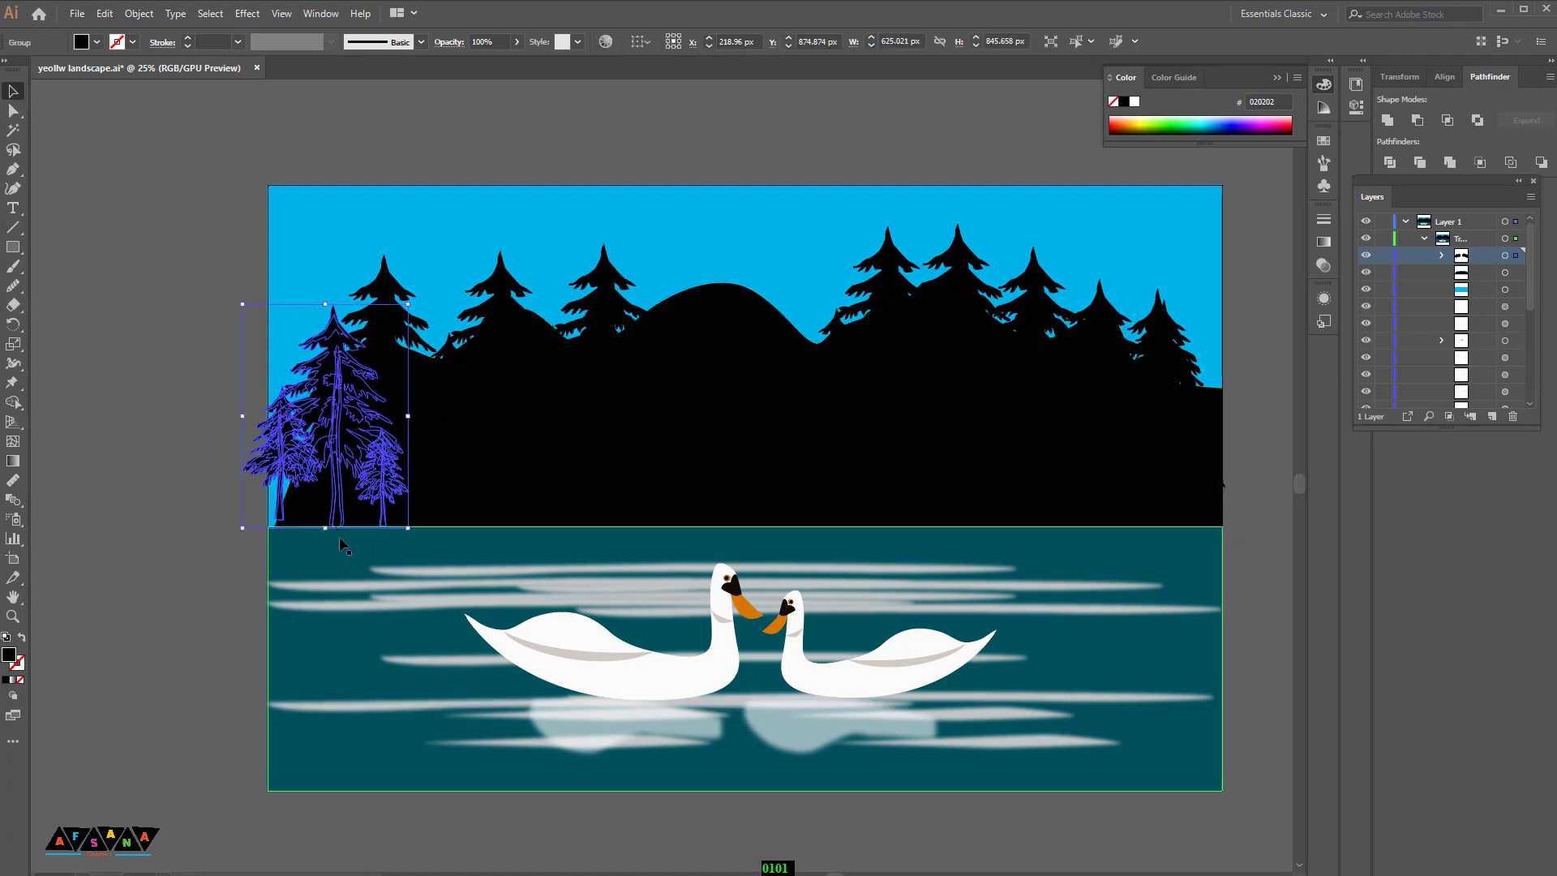
drag(326, 528, 328, 527)
drag(242, 416, 268, 416)
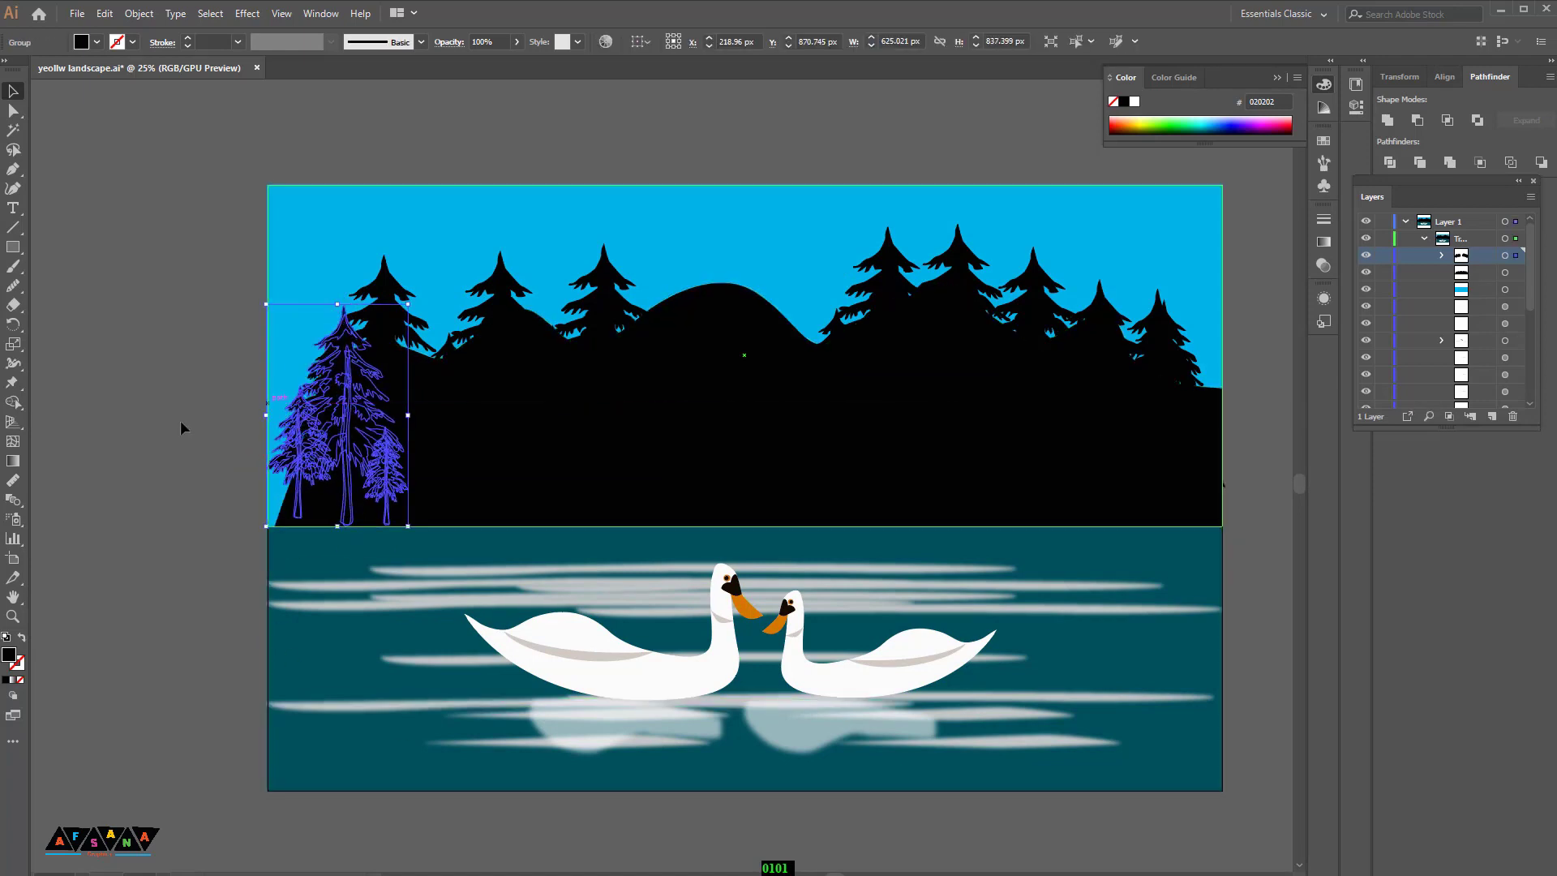
click(181, 425)
Step: Shift one tree leftward along the ridge to close a gap between trees
scroll(156, 412, down, 1)
drag(604, 284, 452, 289)
click(197, 336)
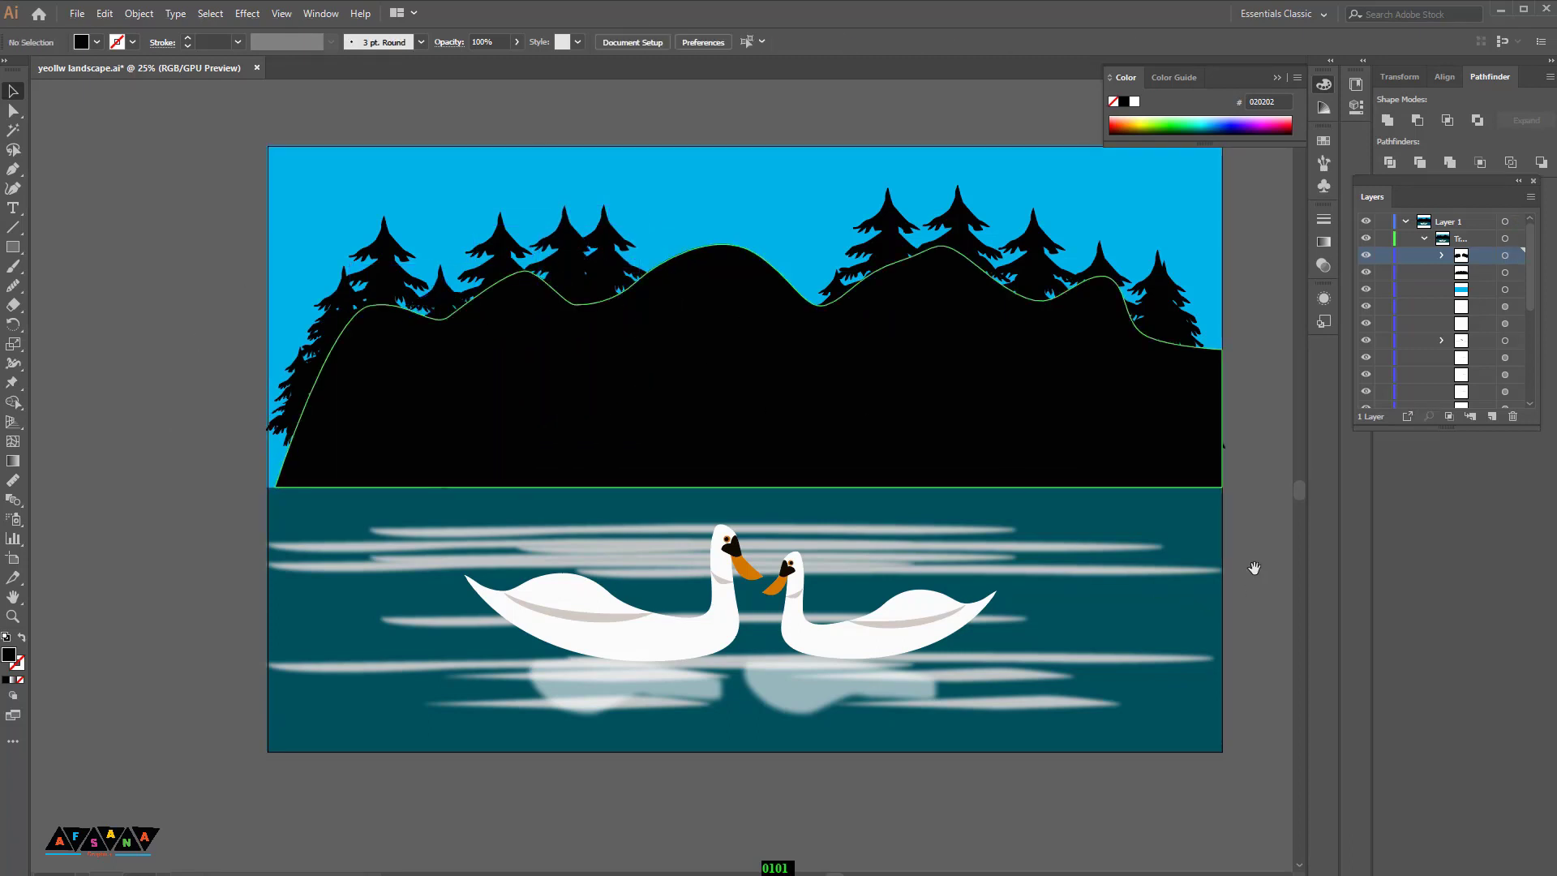
drag(1254, 567, 1122, 552)
key(ctrl+minus)
key(ctrl+minus)
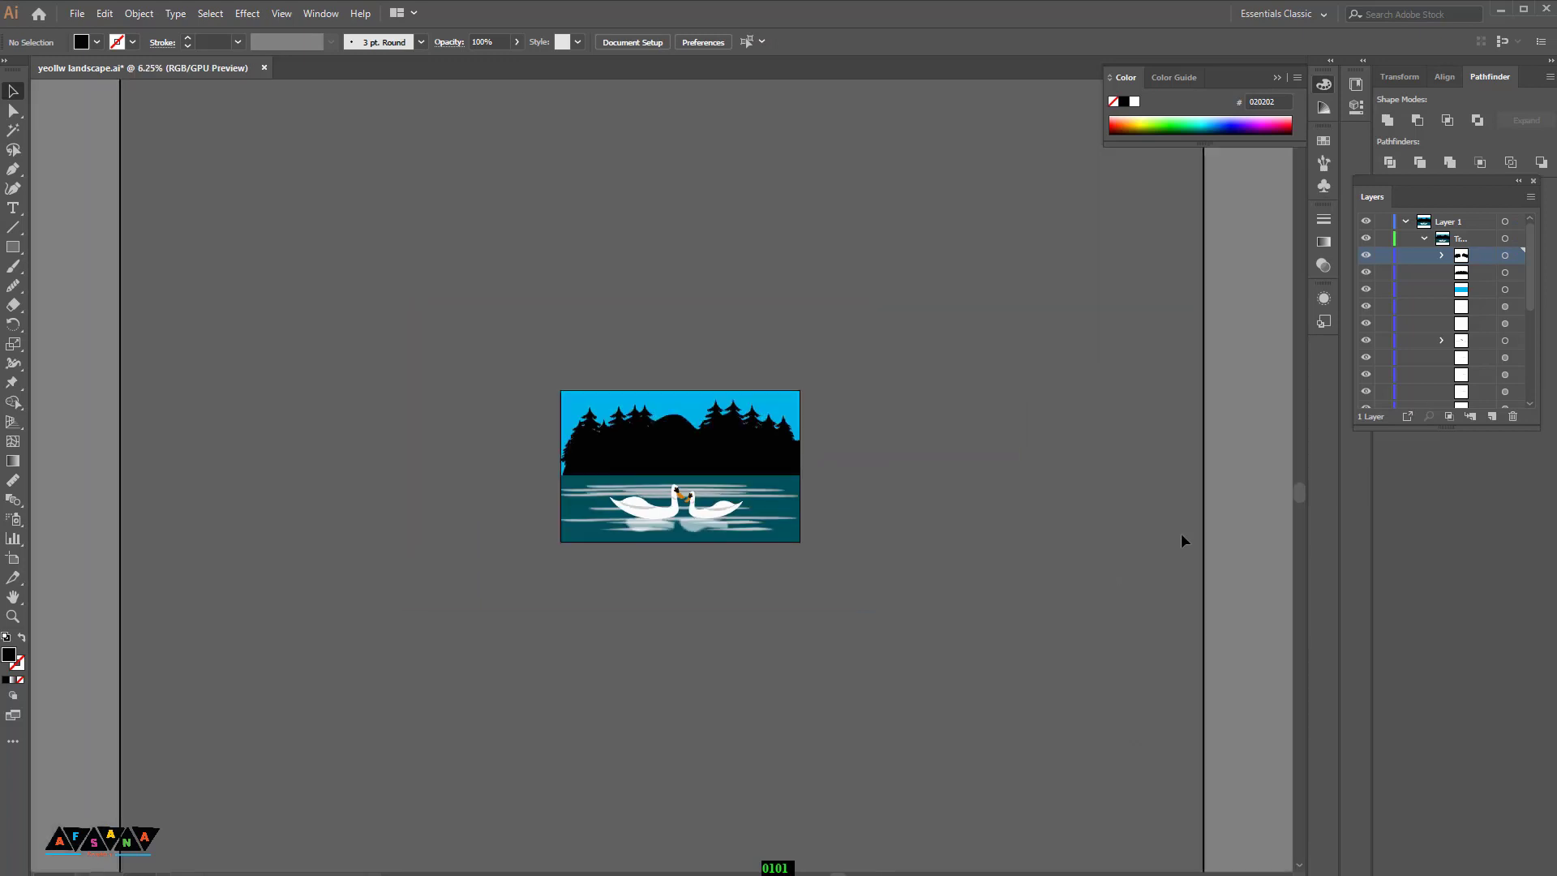
key(ctrl+equal)
key(ctrl+equal)
key(ctrl+minus)
key(ctrl+minus)
key(ctrl+minus)
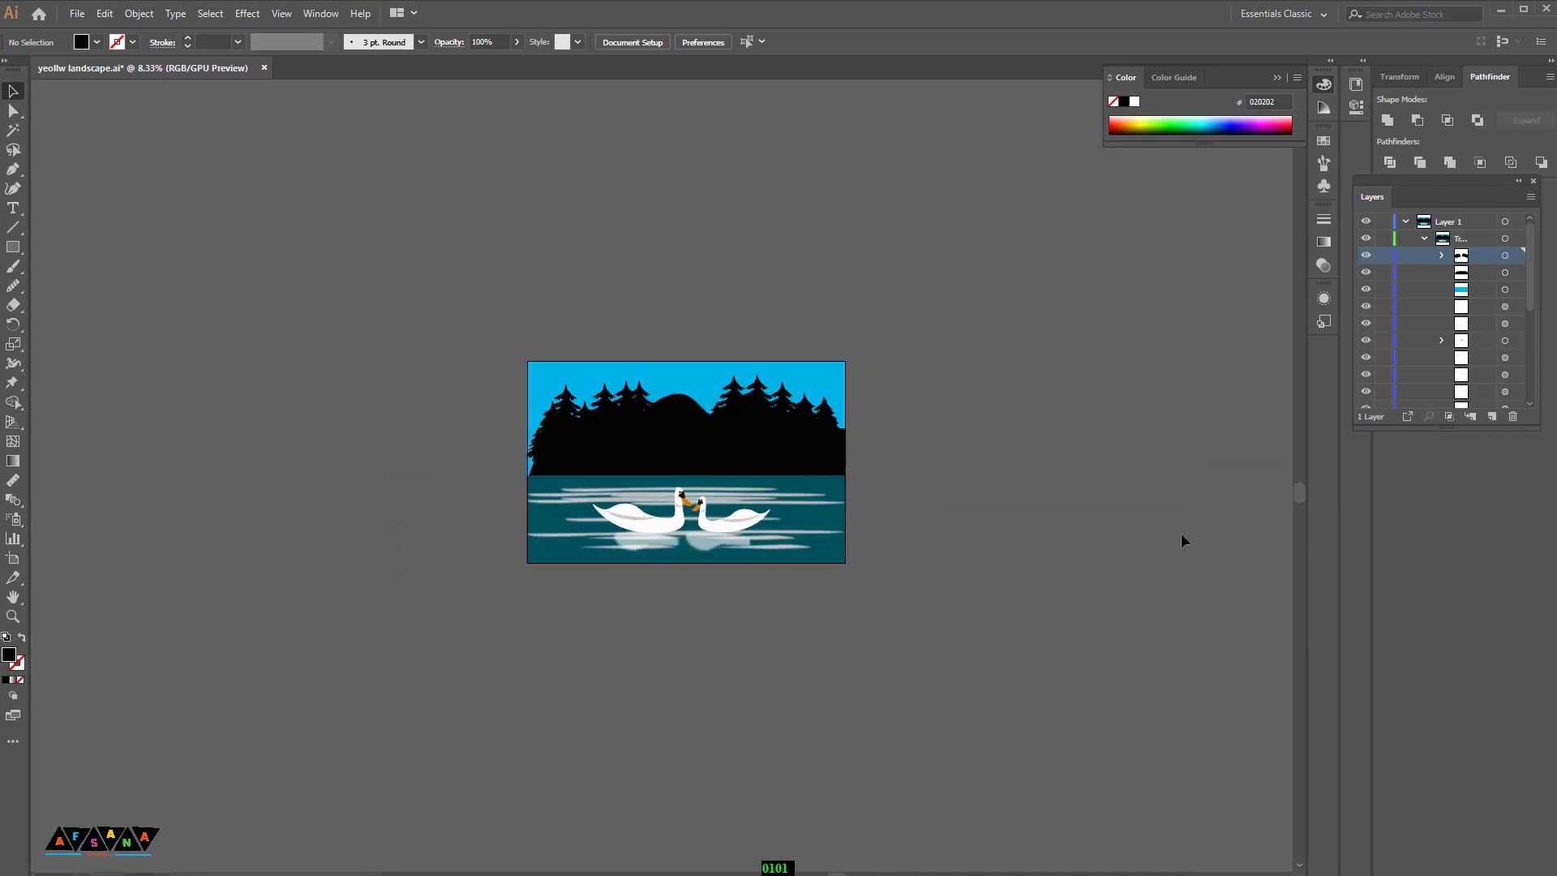
key(ctrl+equal)
key(ctrl+equal)
key(ctrl+equal)
key(ctrl+minus)
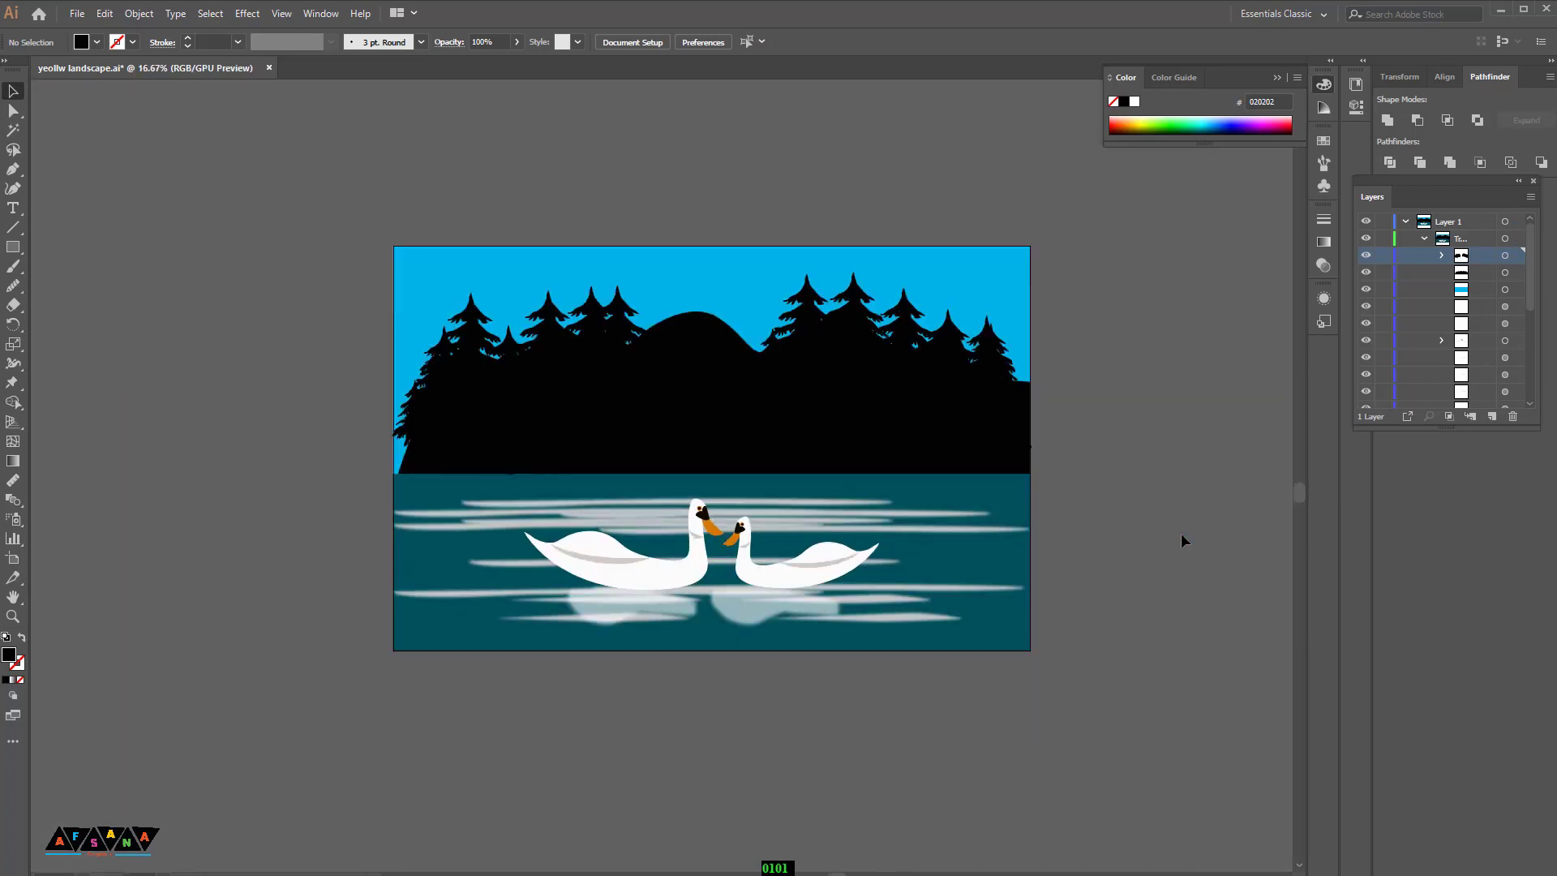